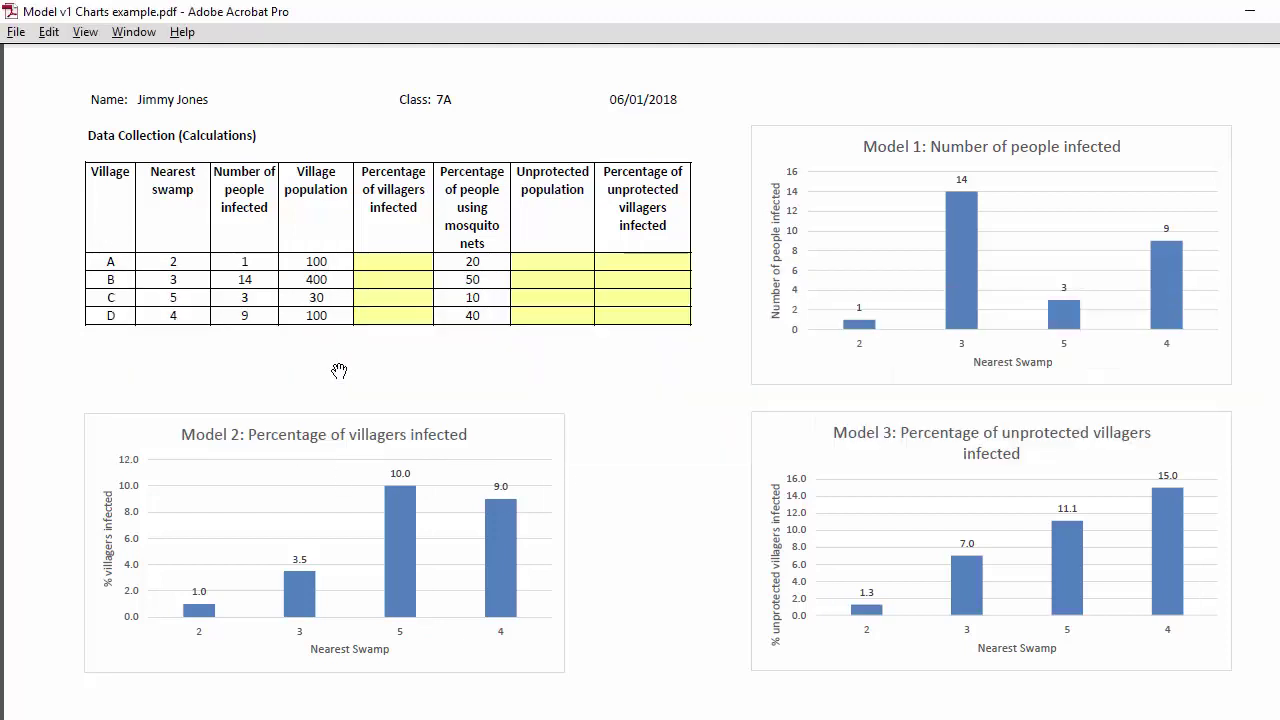
# In the blank Excel workbook, select the village letters A–D and their Nearest swamp values
pyautogui.hotkey('alt', 'Tab')
pyautogui.press('Tab')
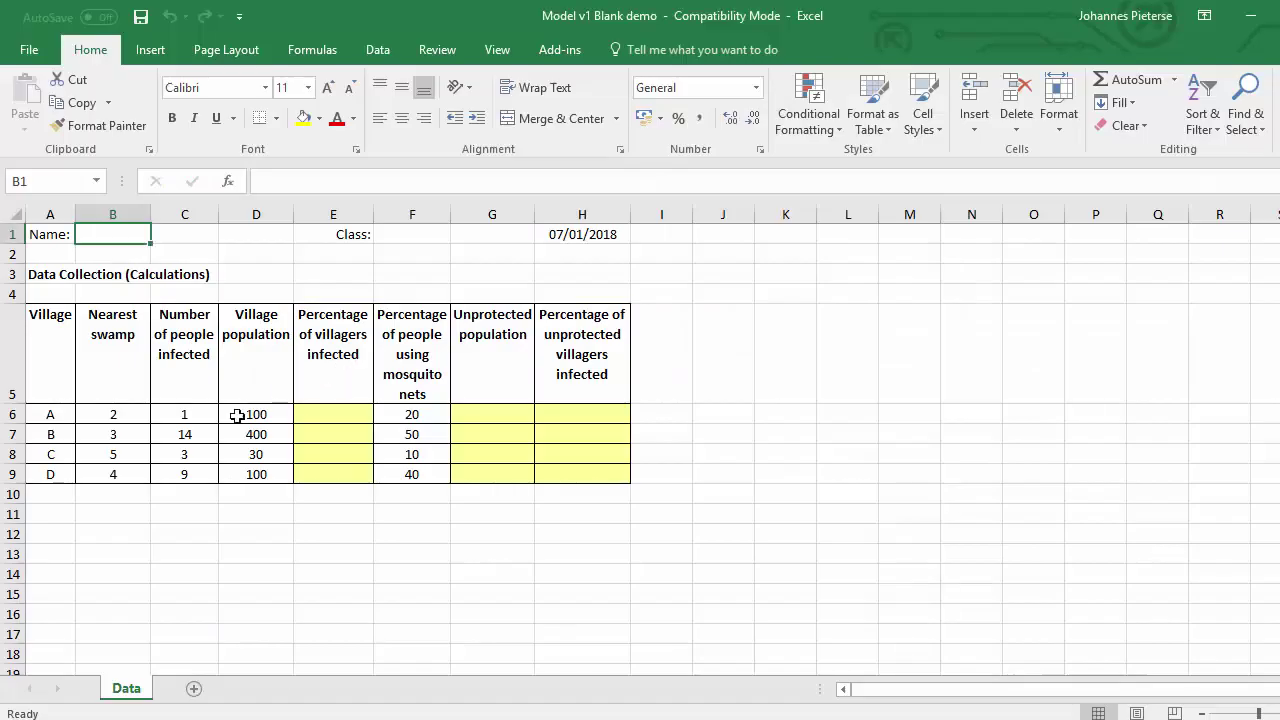
pyautogui.click(52, 417)
pyautogui.keyDown('shift'); pyautogui.click(50, 475); pyautogui.keyUp('shift')
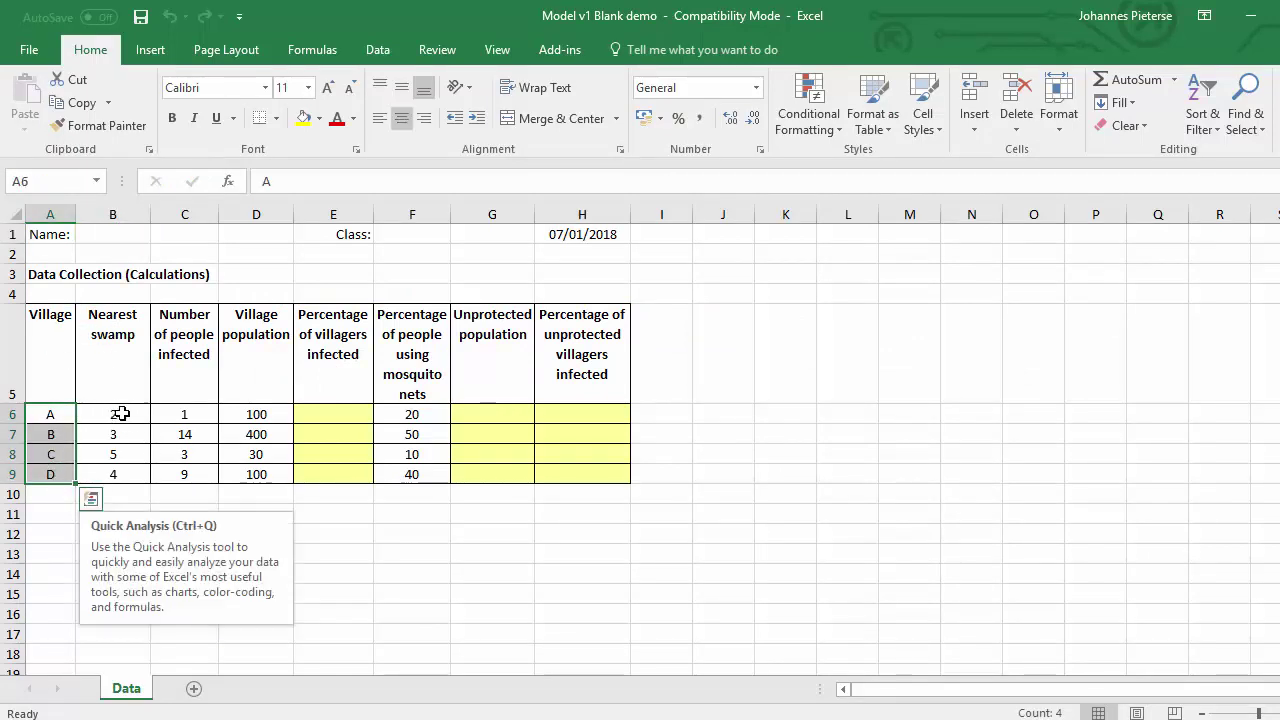
pyautogui.moveTo(129, 416); pyautogui.dragTo(127, 478)
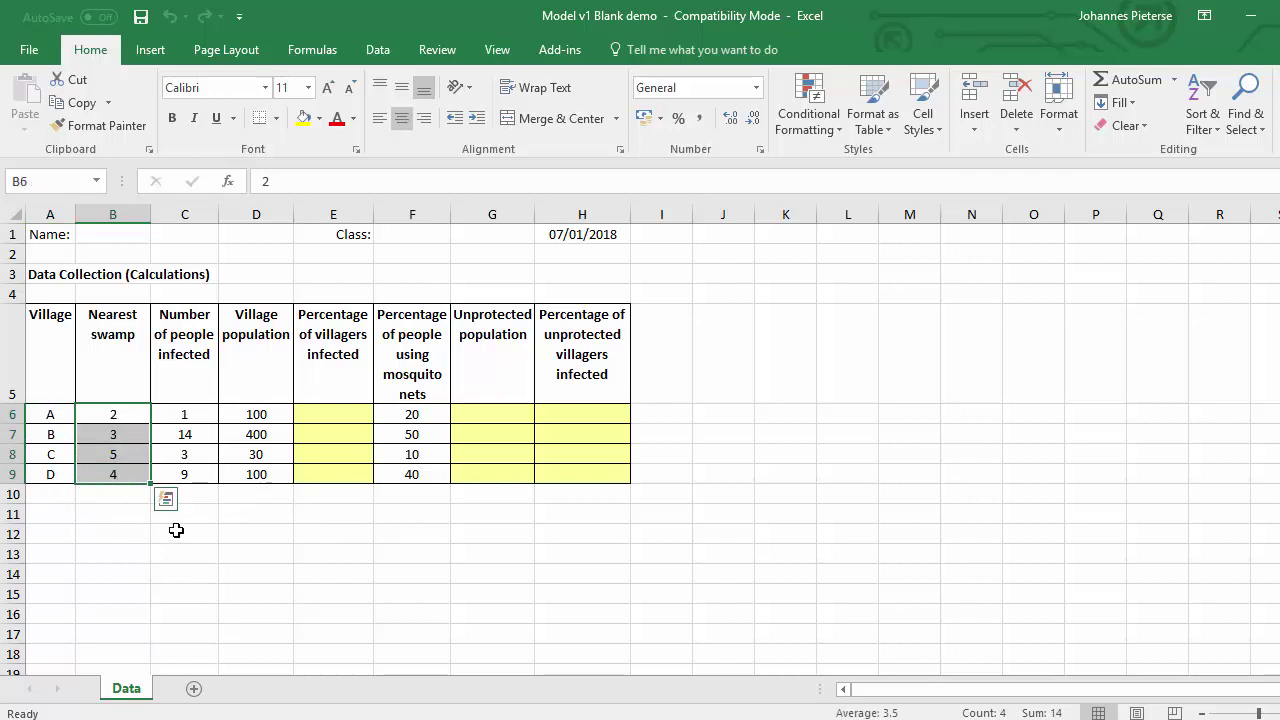
pyautogui.click(119, 497)
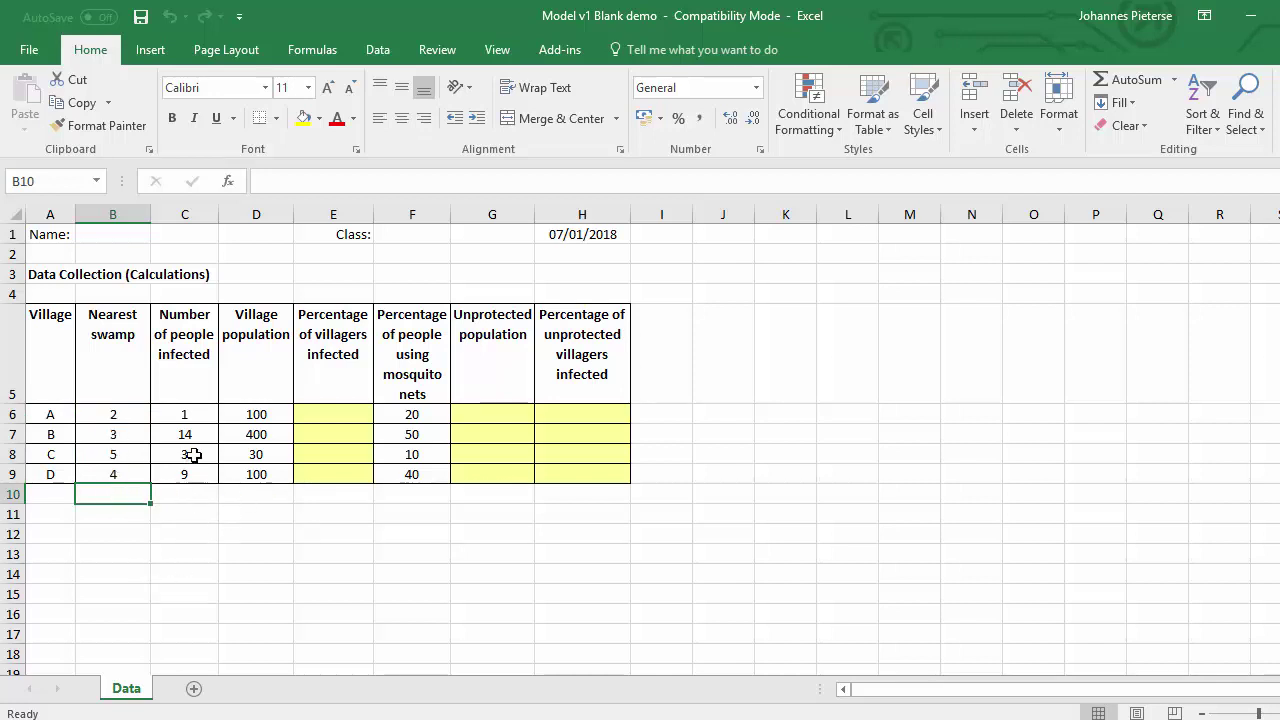
# Check the infected, population and mosquito-net values and the empty calculation columns against the PDF
pyautogui.moveTo(187, 413); pyautogui.dragTo(206, 466)
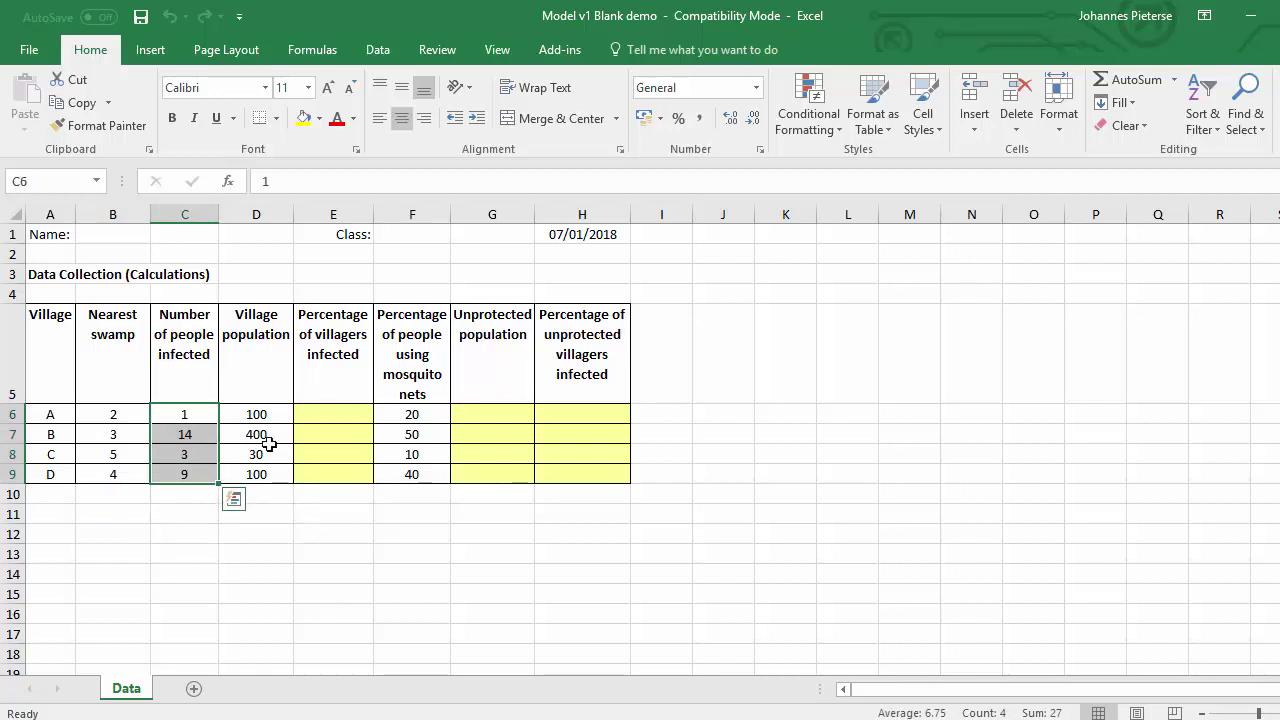
pyautogui.moveTo(264, 413); pyautogui.dragTo(263, 477)
pyautogui.moveTo(422, 421); pyautogui.dragTo(420, 474)
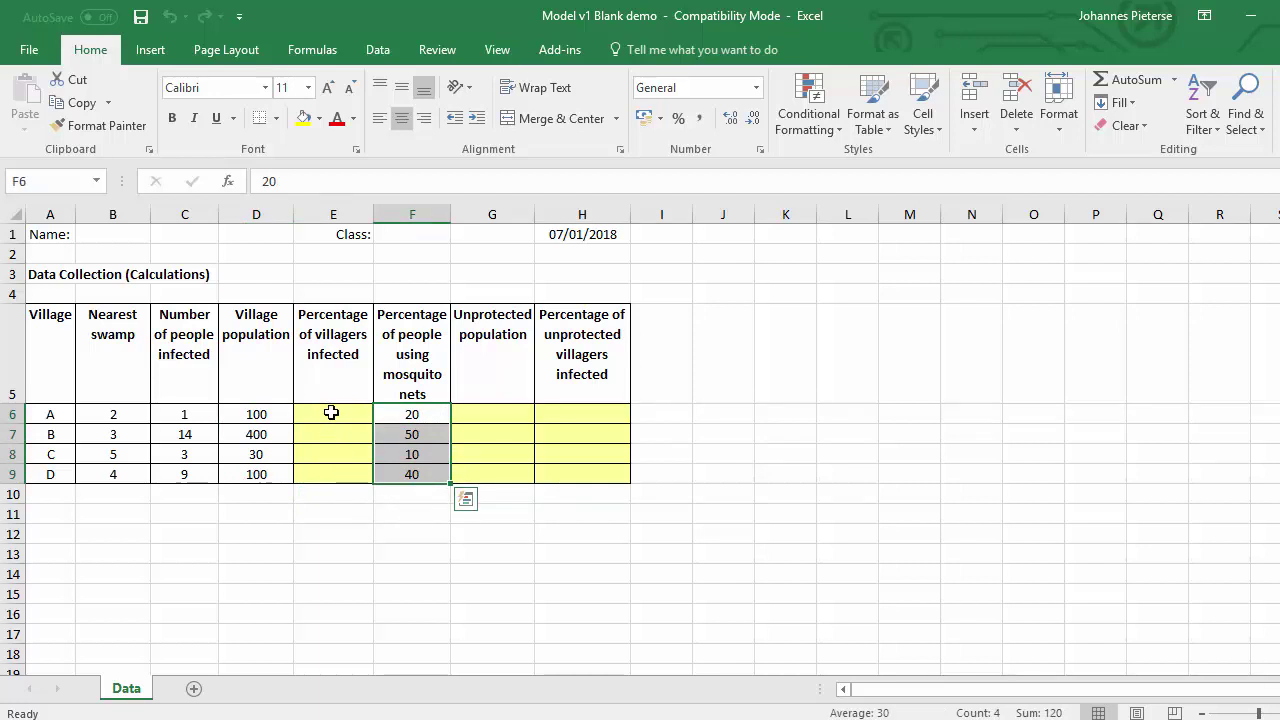
pyautogui.moveTo(331, 412); pyautogui.dragTo(341, 476)
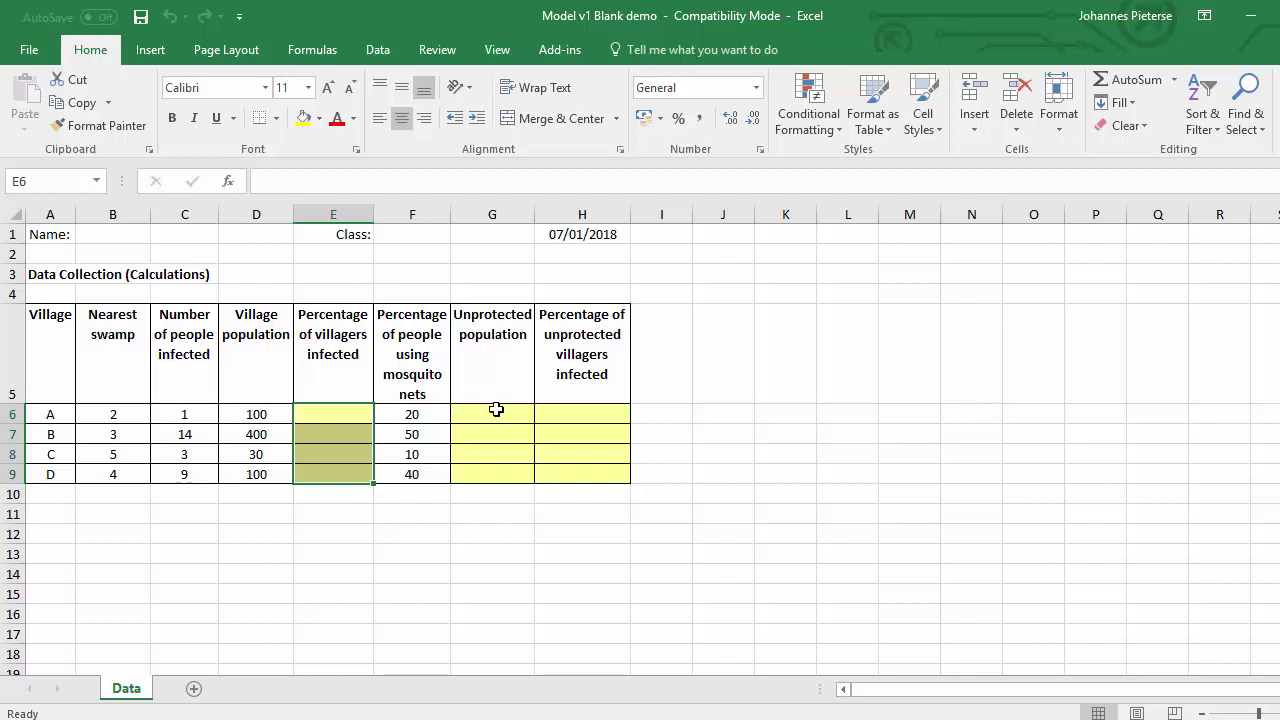
pyautogui.moveTo(496, 410); pyautogui.dragTo(505, 470)
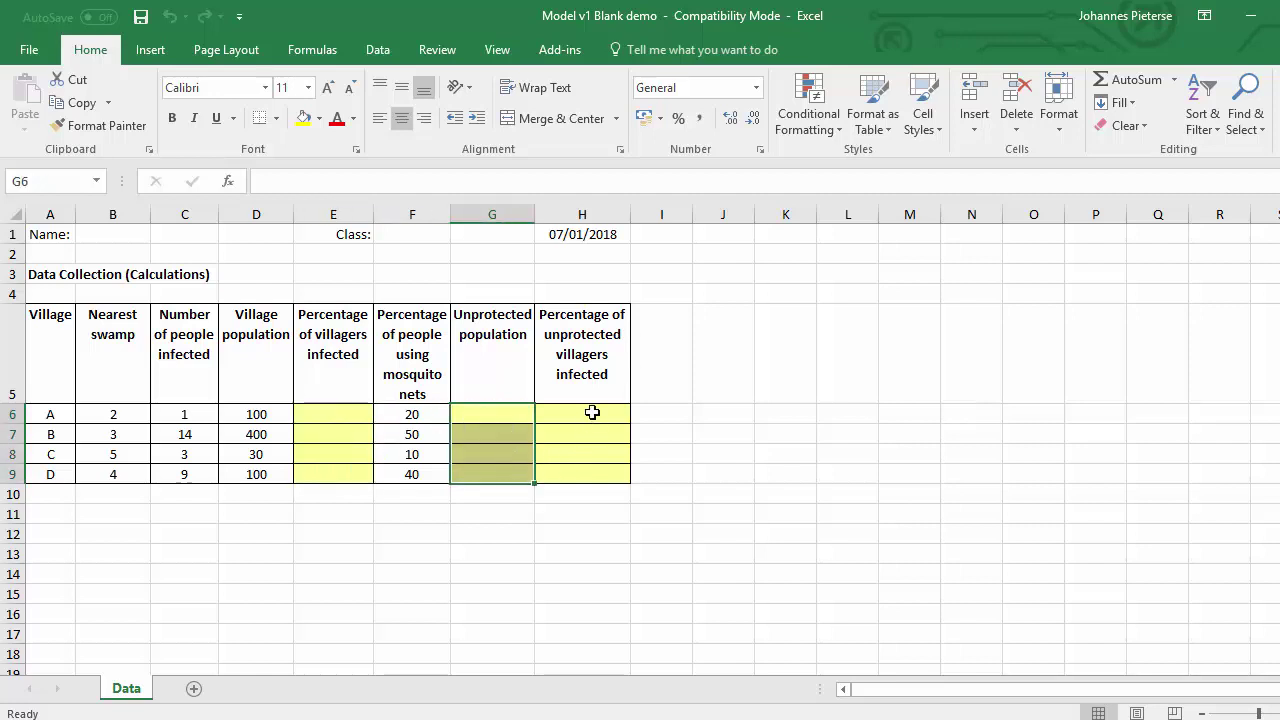
pyautogui.moveTo(591, 412); pyautogui.dragTo(580, 469)
pyautogui.moveTo(200, 415); pyautogui.dragTo(190, 473)
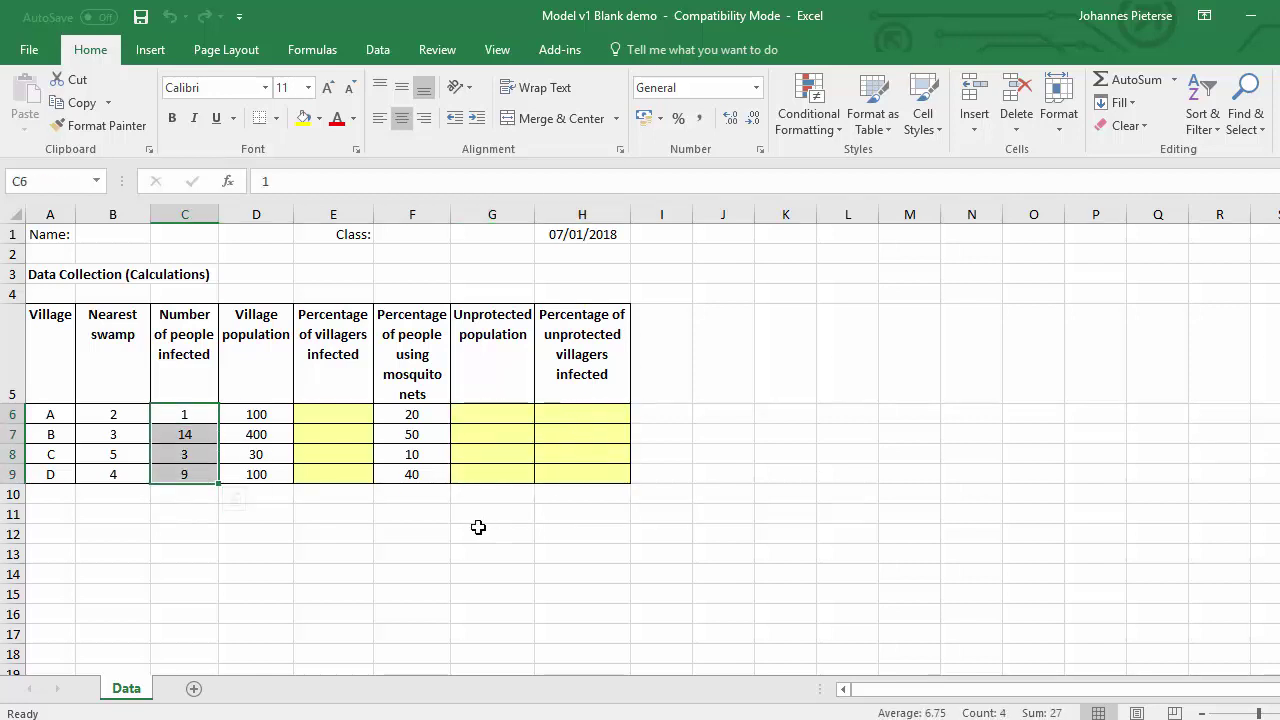
pyautogui.hotkey('alt', 'Tab')
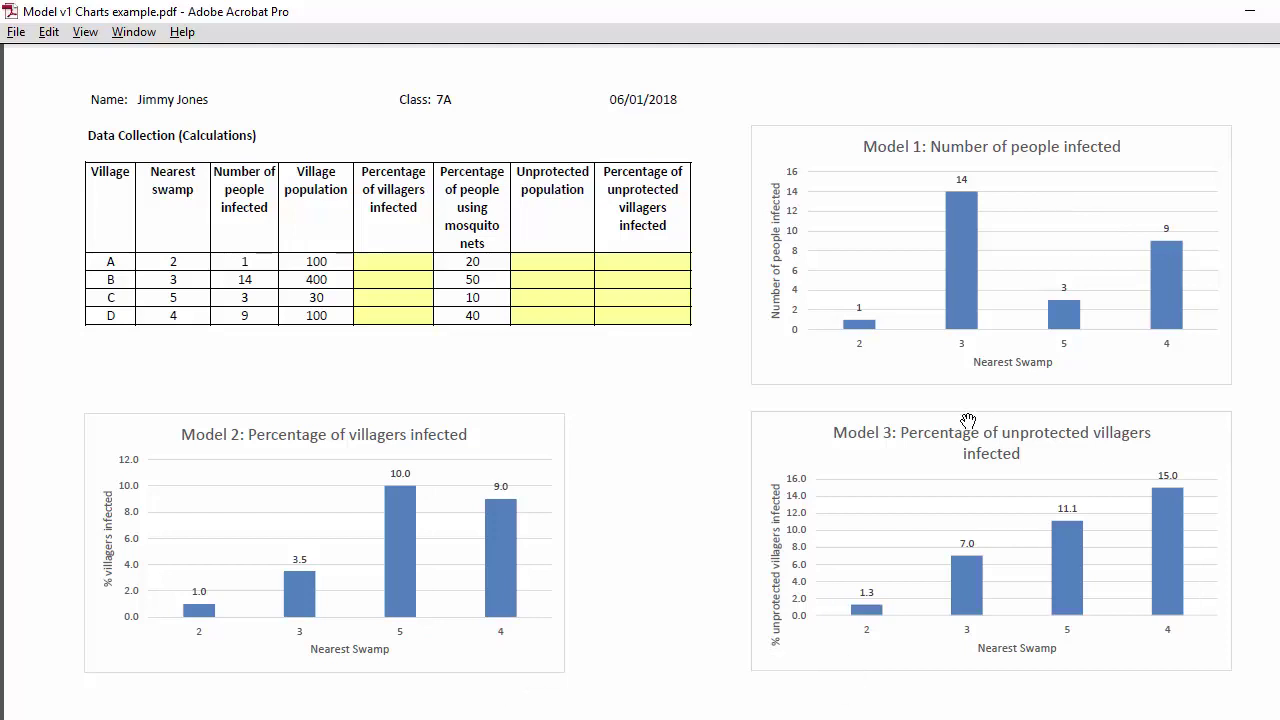
# Select the A1:H10 table, then the empty yellow E6:E9 and G6:H9 cells
pyautogui.hotkey('alt', 'Tab')
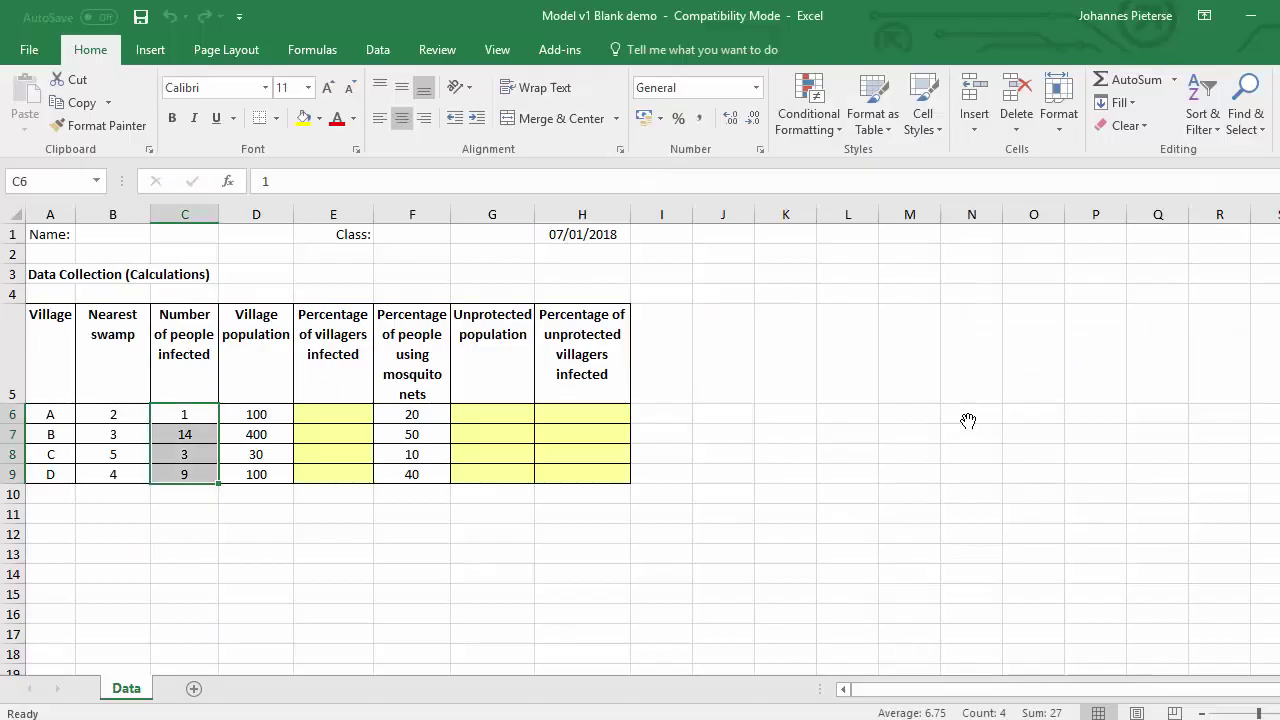
pyautogui.click(783, 416)
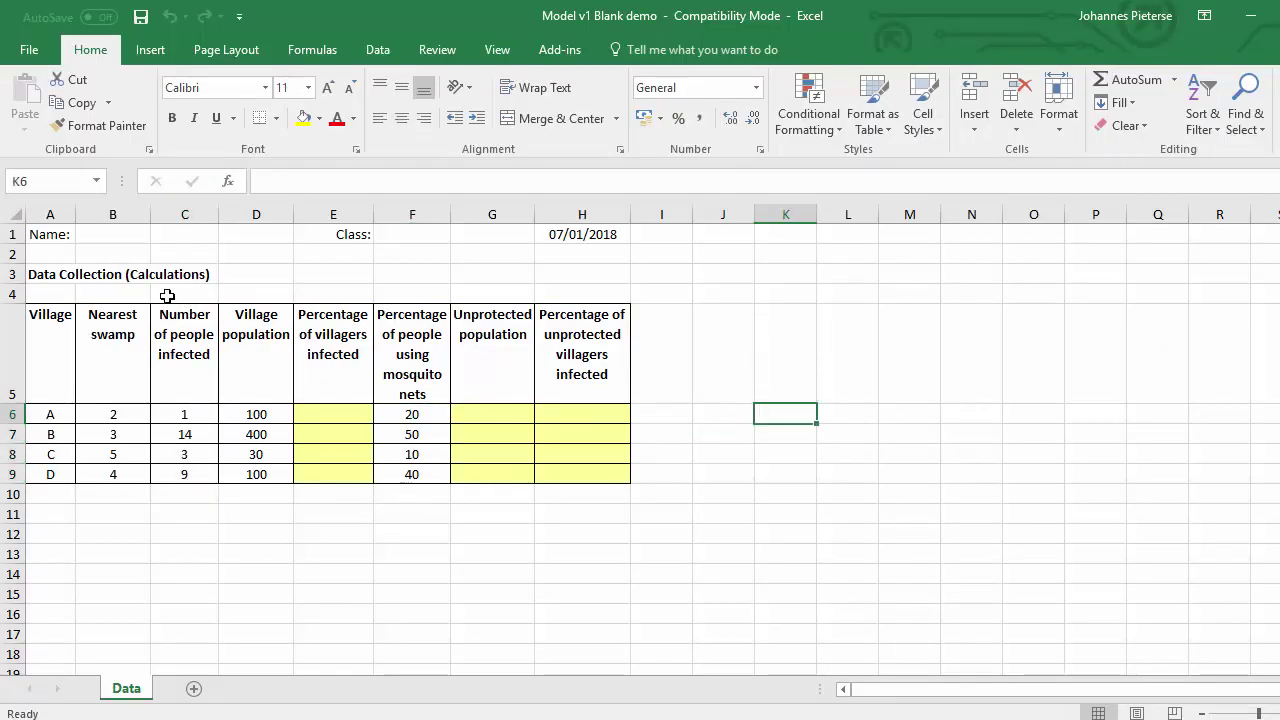
pyautogui.moveTo(42, 236); pyautogui.dragTo(597, 477)
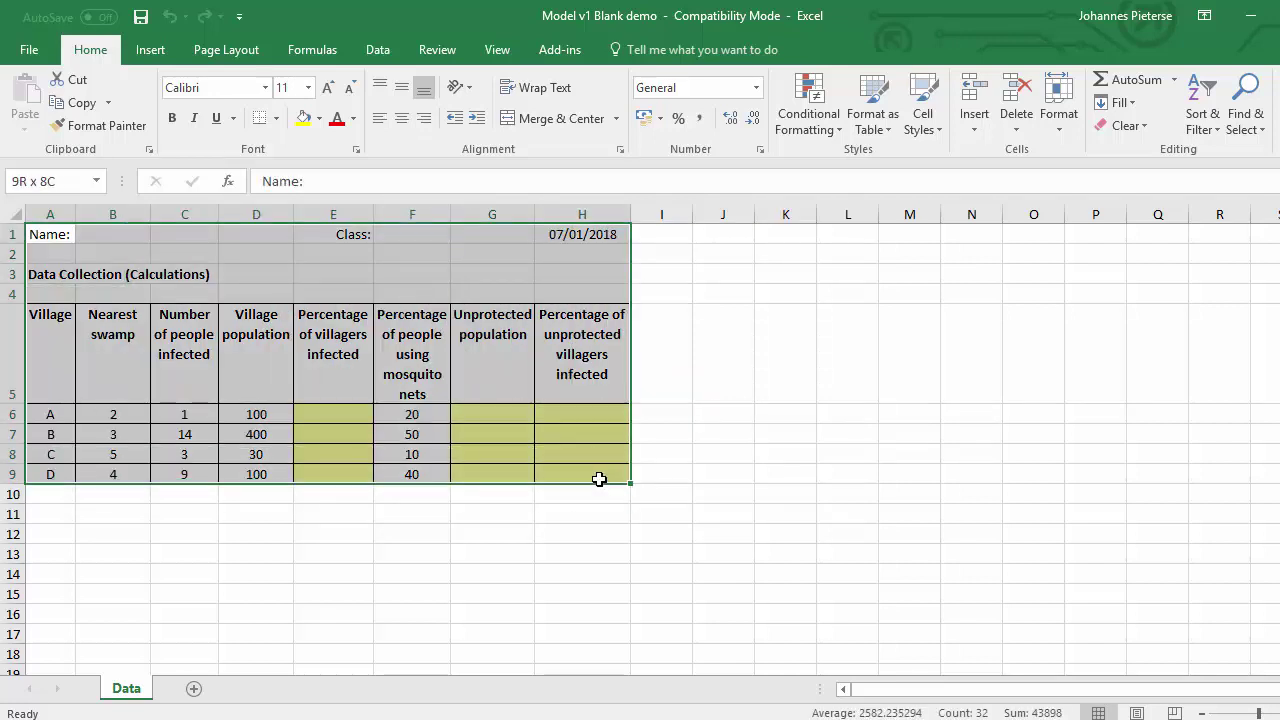
pyautogui.click(720, 474)
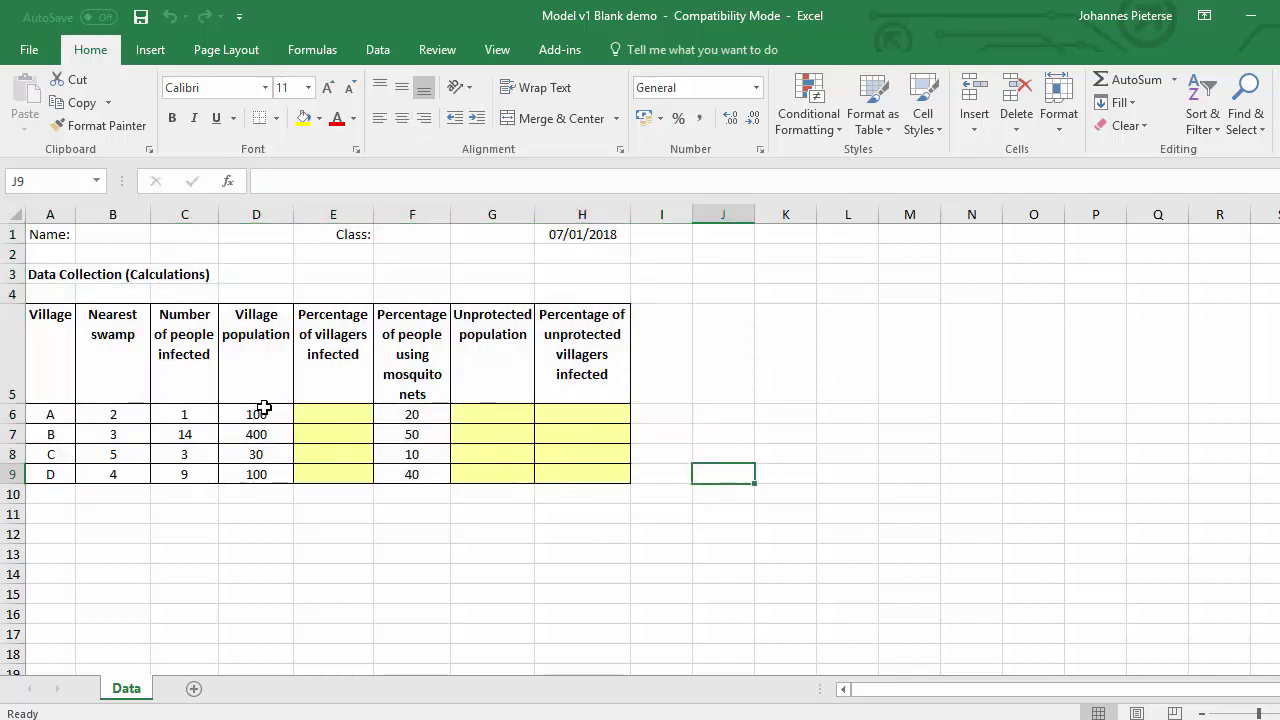
pyautogui.moveTo(334, 414); pyautogui.dragTo(340, 475)
pyautogui.moveTo(457, 420); pyautogui.dragTo(586, 472)
pyautogui.click(699, 488)
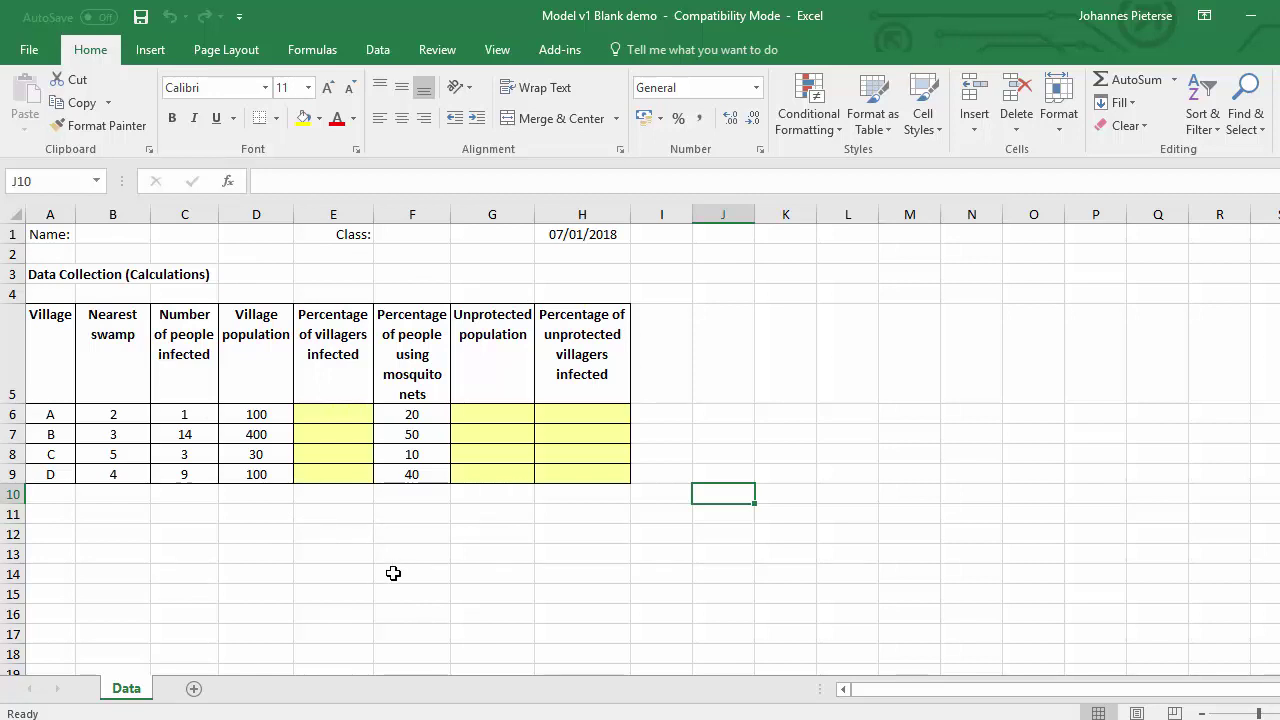
# Enter the student's name in B1 and 7A as the Class in F1
pyautogui.click(94, 240)
pyautogui.write('J')
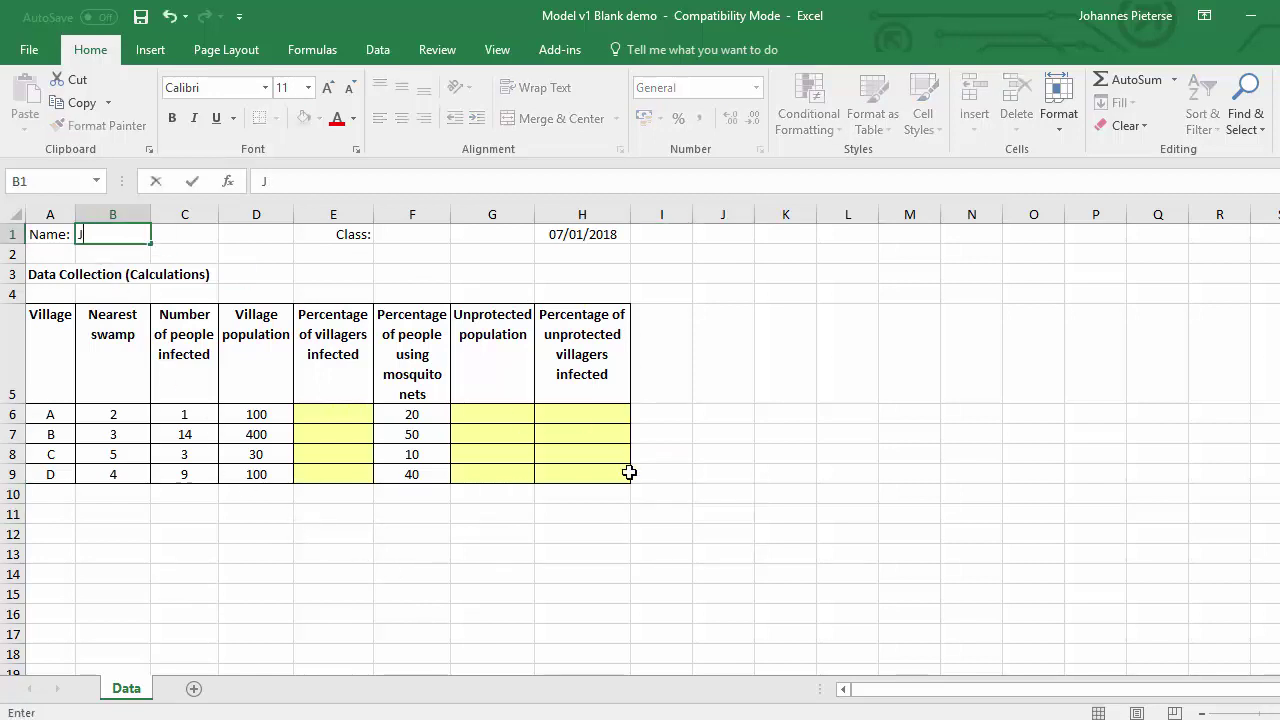
pyautogui.write('immy Jones')
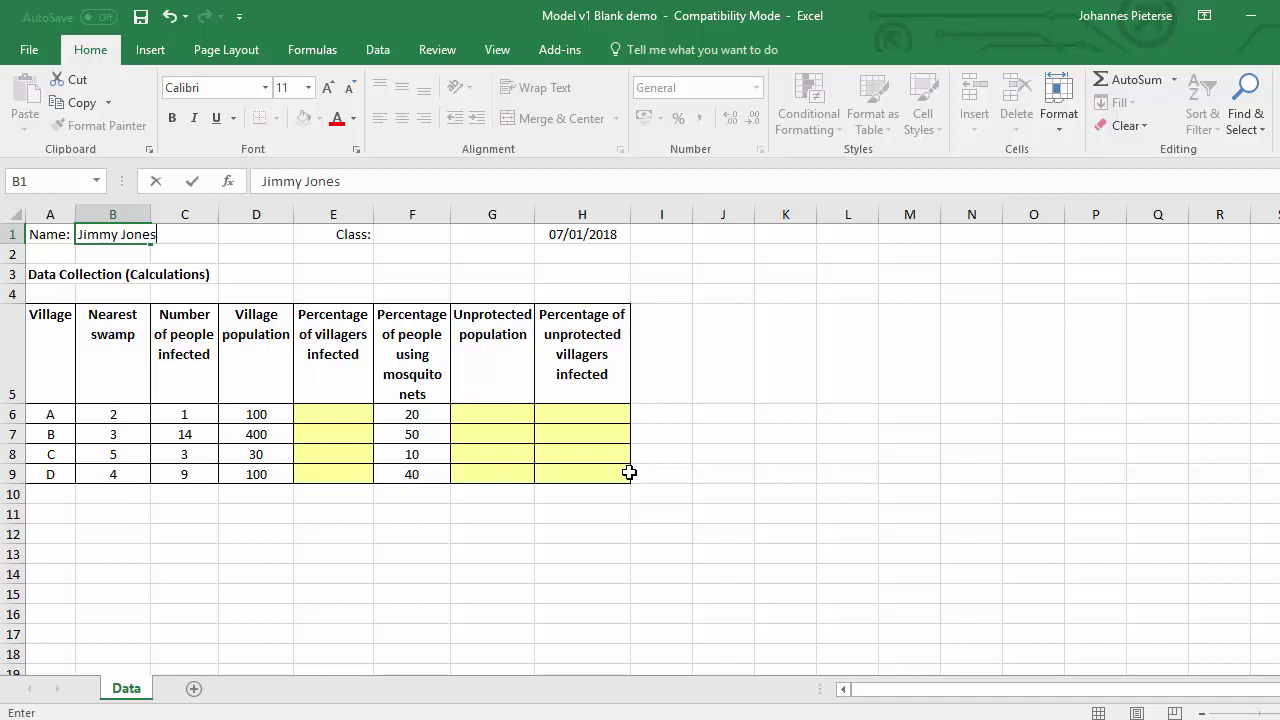
pyautogui.press('Tab')
pyautogui.press('Tab')
pyautogui.press('Tab')
pyautogui.press('Tab')
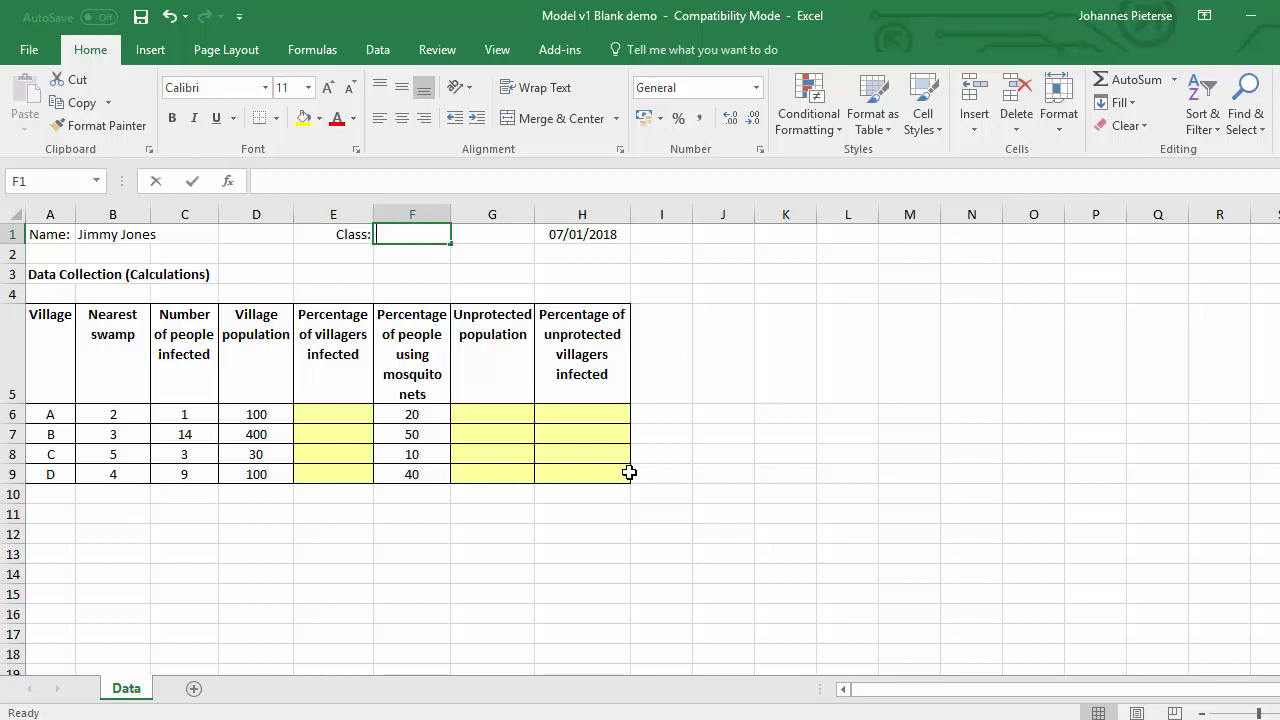
pyautogui.write('7A')
pyautogui.press('Return')
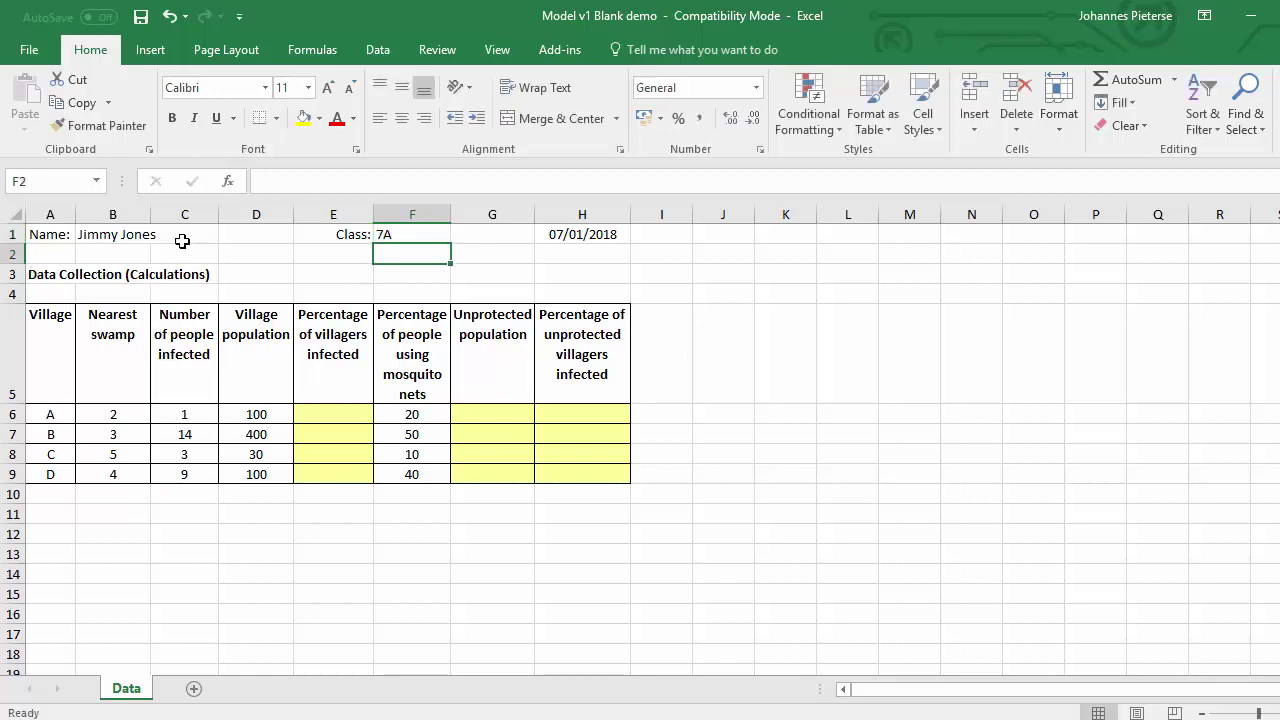
# Verify the entries in B1 and F1, leaving the Name Box reference unchanged
pyautogui.click(113, 236)
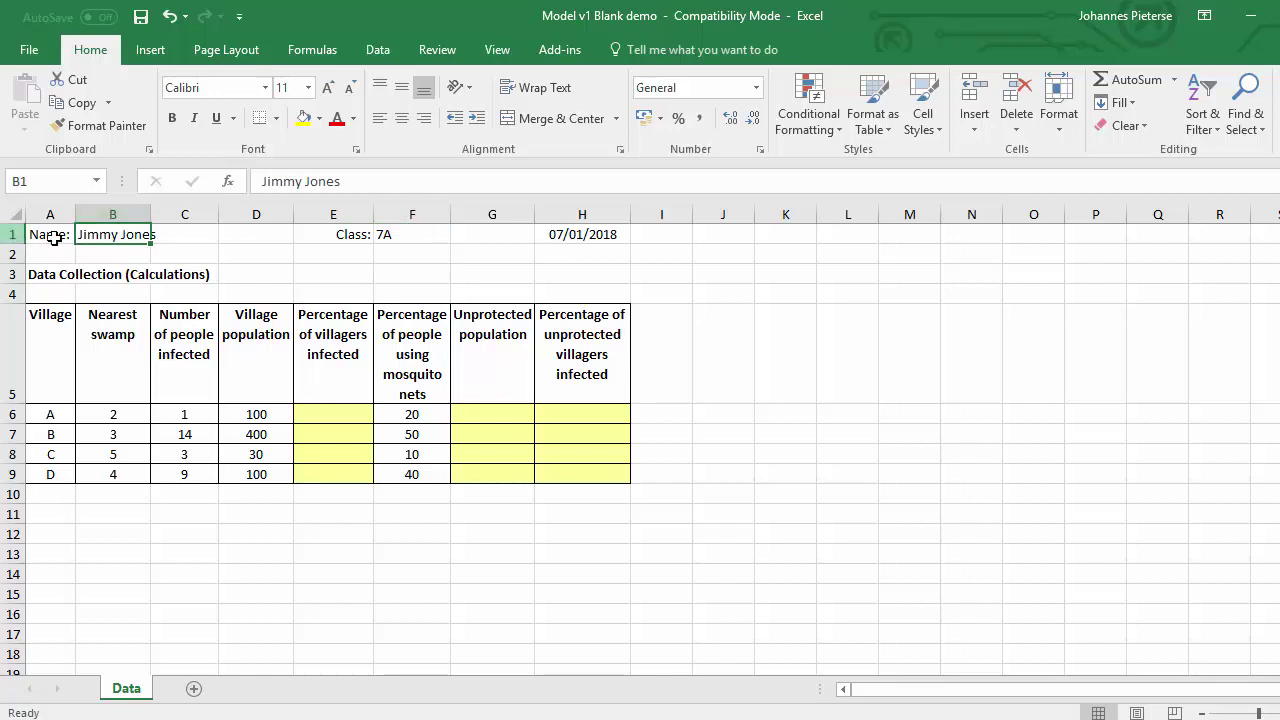
pyautogui.click(410, 236)
pyautogui.moveTo(410, 236)
pyautogui.mouseDown()
pyautogui.moveTo(60, 251)
pyautogui.moveTo(495, 238)
pyautogui.moveTo(412, 242)
pyautogui.mouseUp()
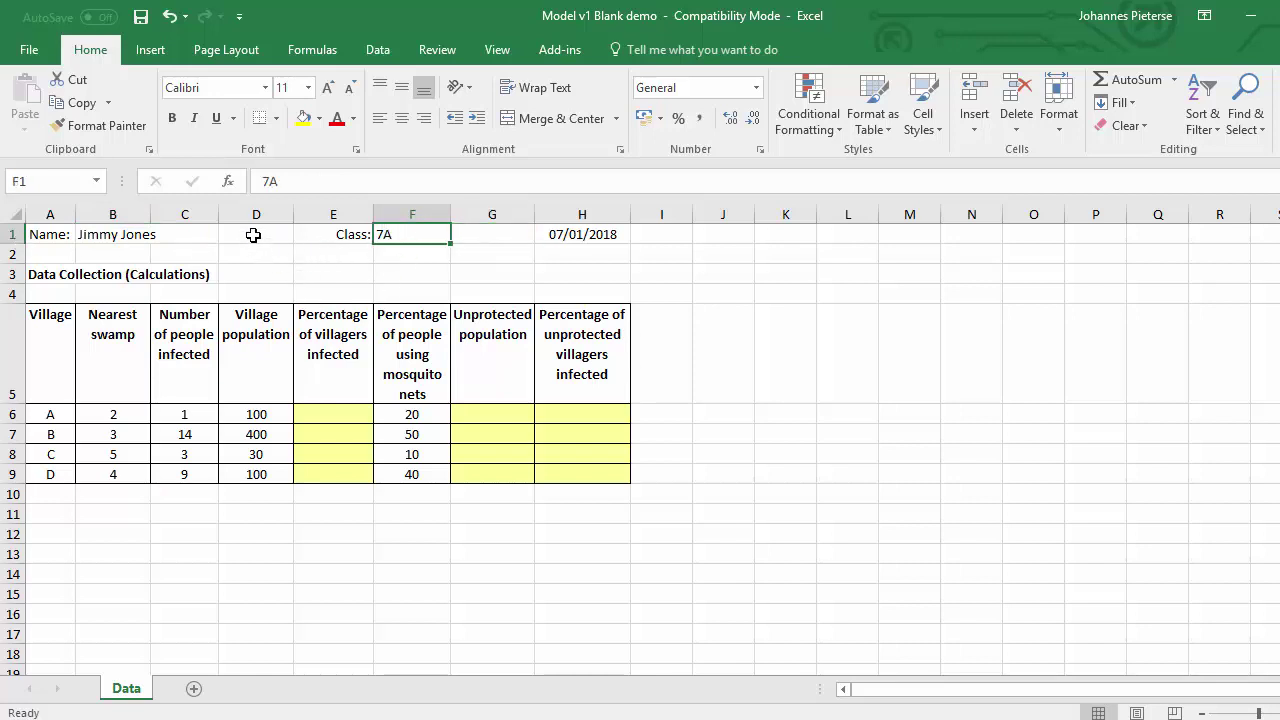
pyautogui.click(112, 236)
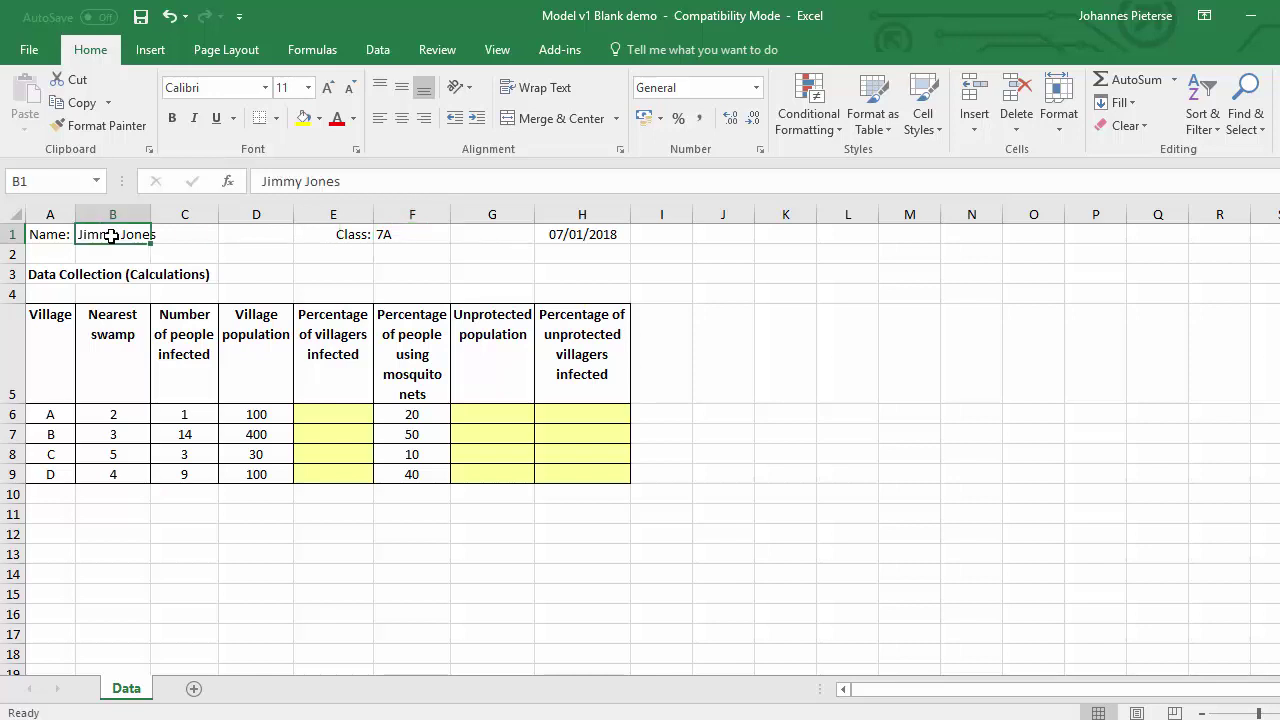
pyautogui.click(16, 181)
pyautogui.press('Escape')
# Recheck the name in B1 and Class 7A in F1
pyautogui.click(329, 273)
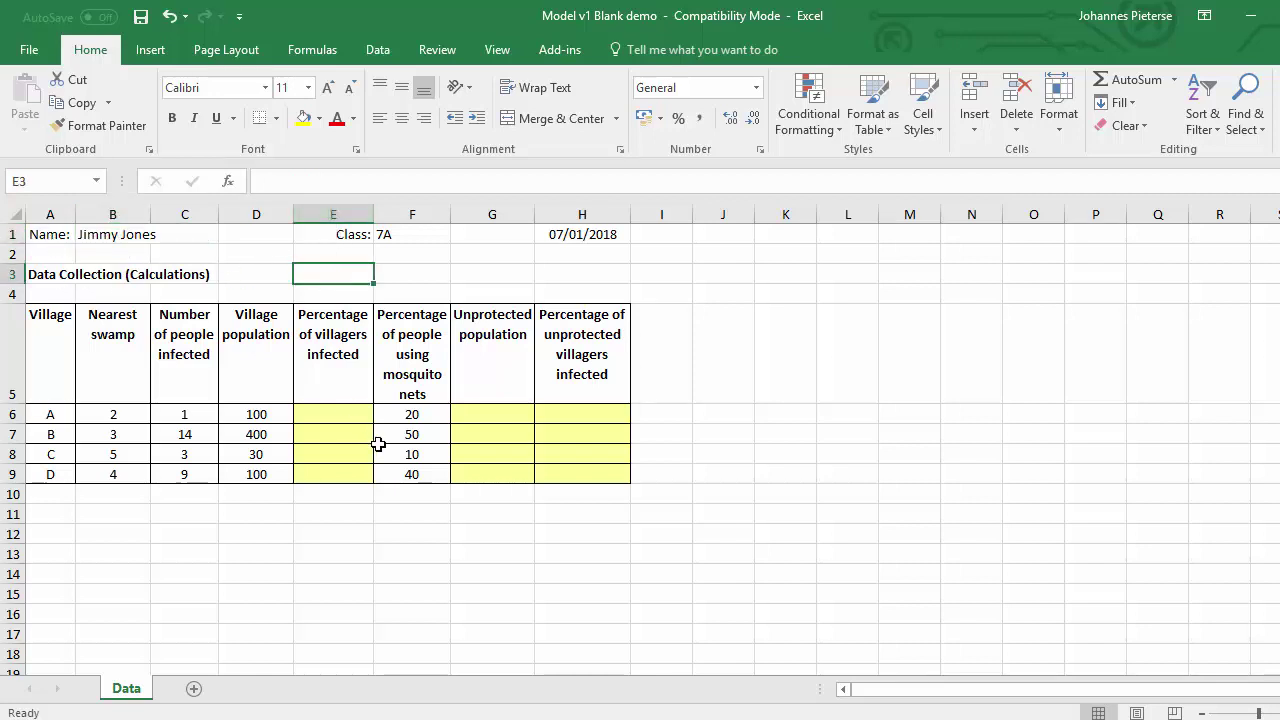
pyautogui.click(340, 434)
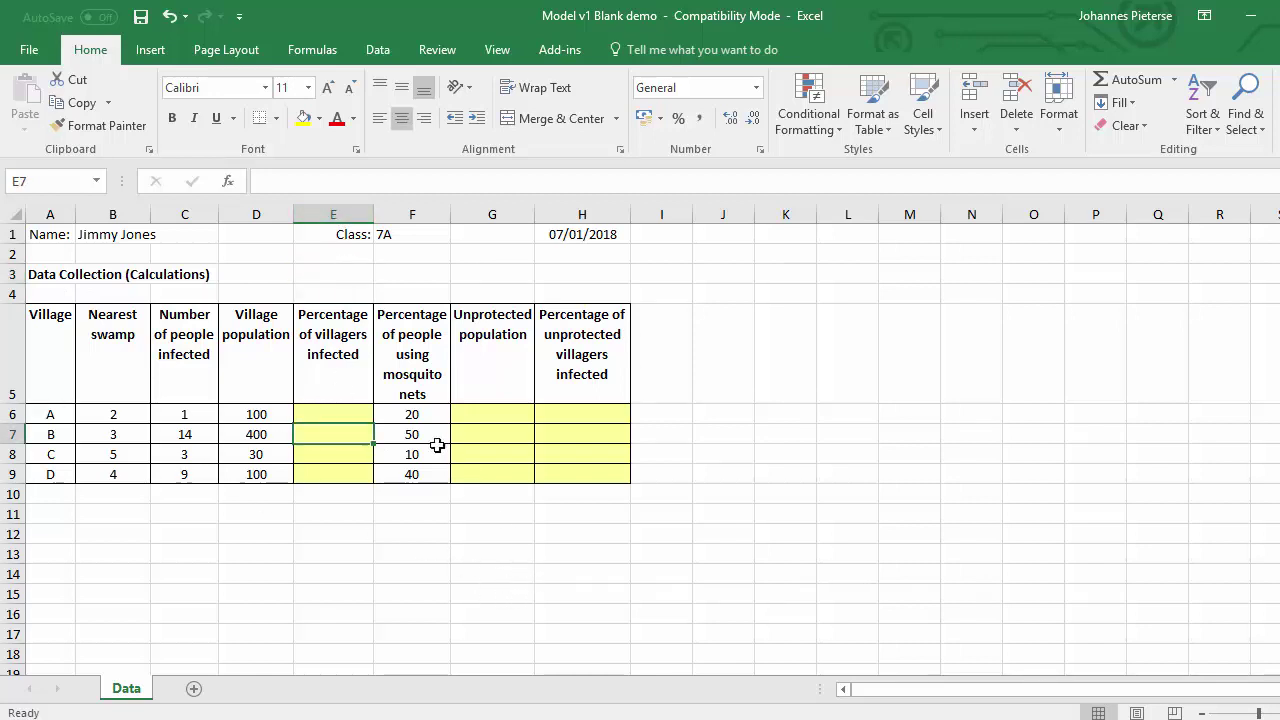
pyautogui.click(110, 234)
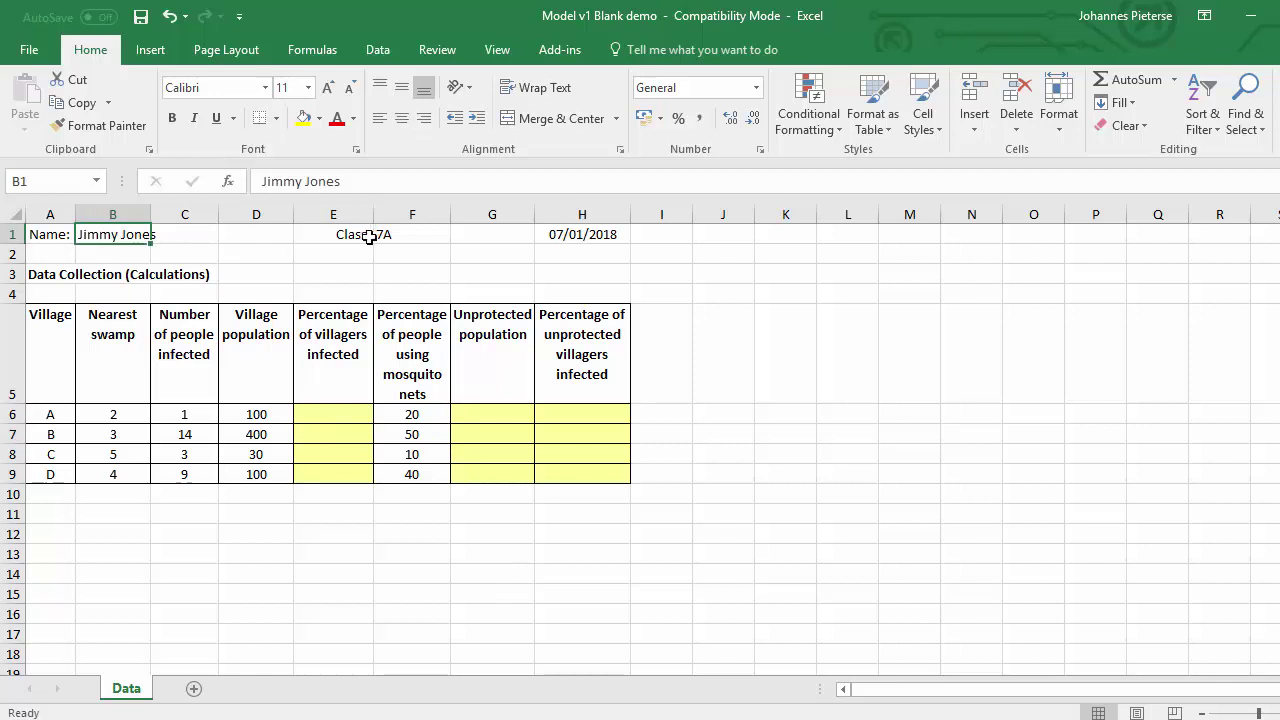
pyautogui.click(403, 235)
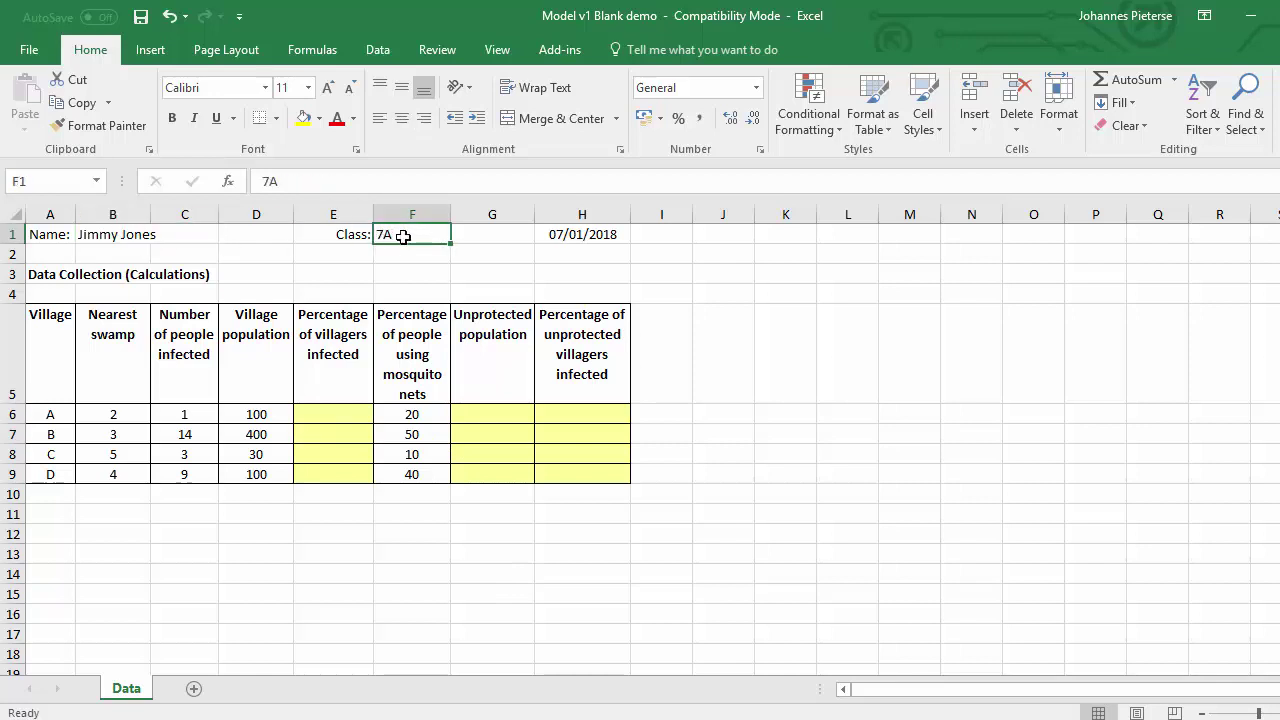
# Make H1 a =TODAY() formula, showing 07/01/2018
pyautogui.click(578, 236)
pyautogui.click(326, 180)
pyautogui.moveTo(322, 180); pyautogui.dragTo(256, 181)
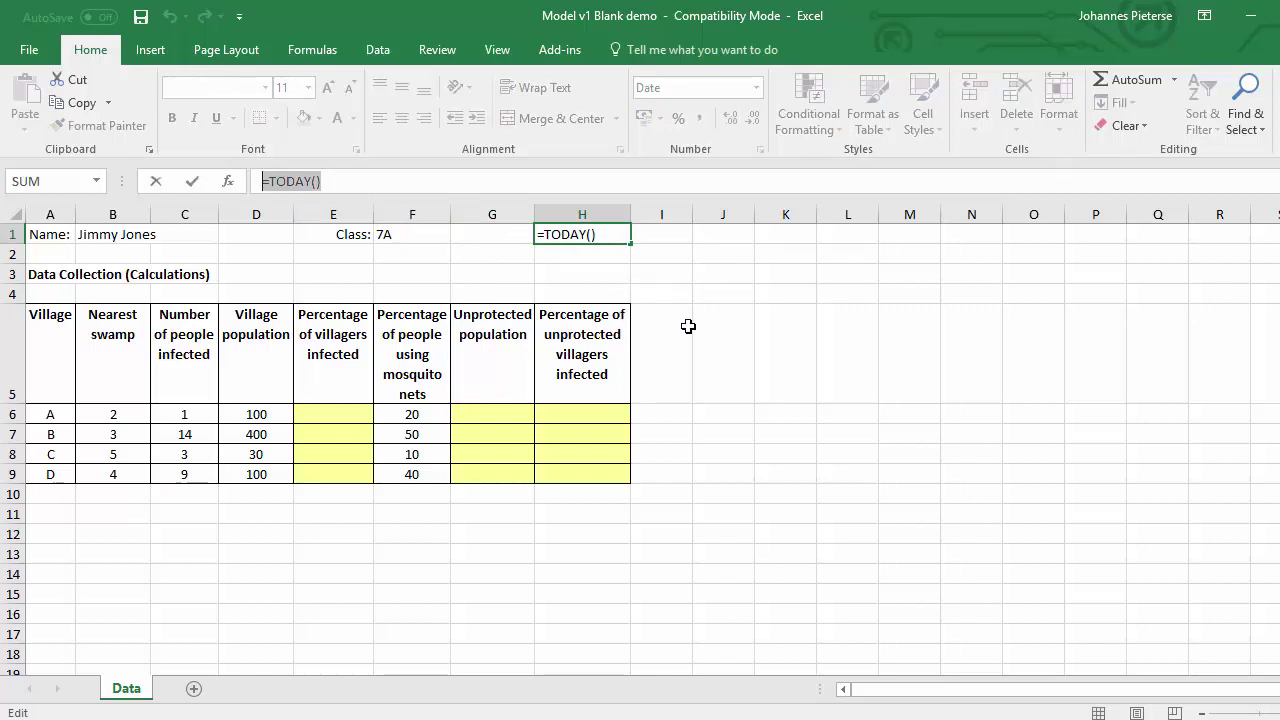
pyautogui.hotkey('ctrl', 'Return')
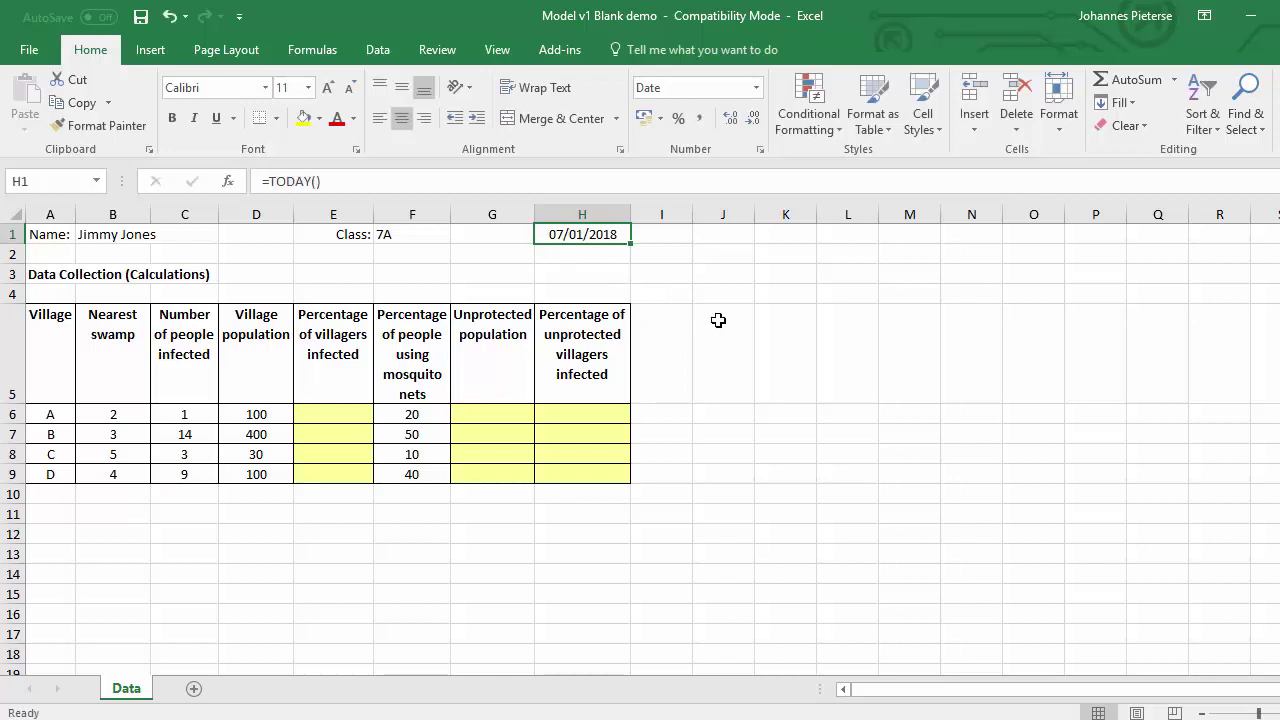
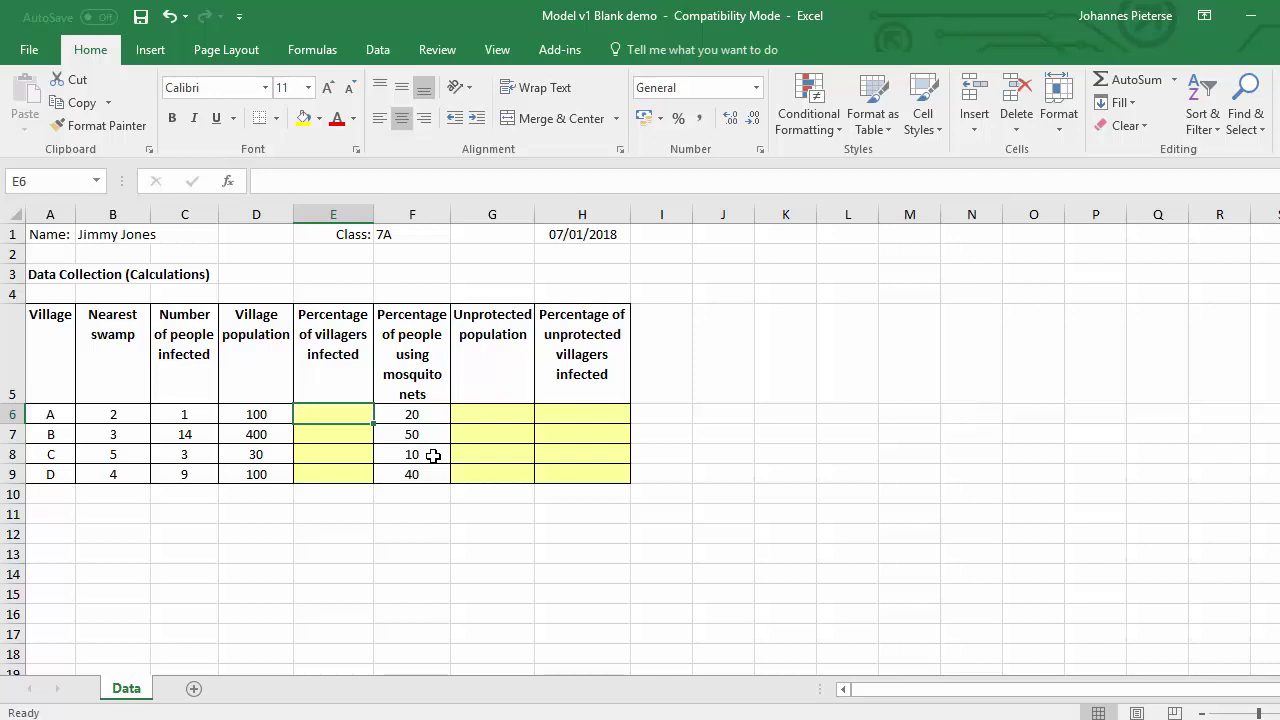
# Point out village A's infected count in C6 and its population in D6
pyautogui.click(202, 413)
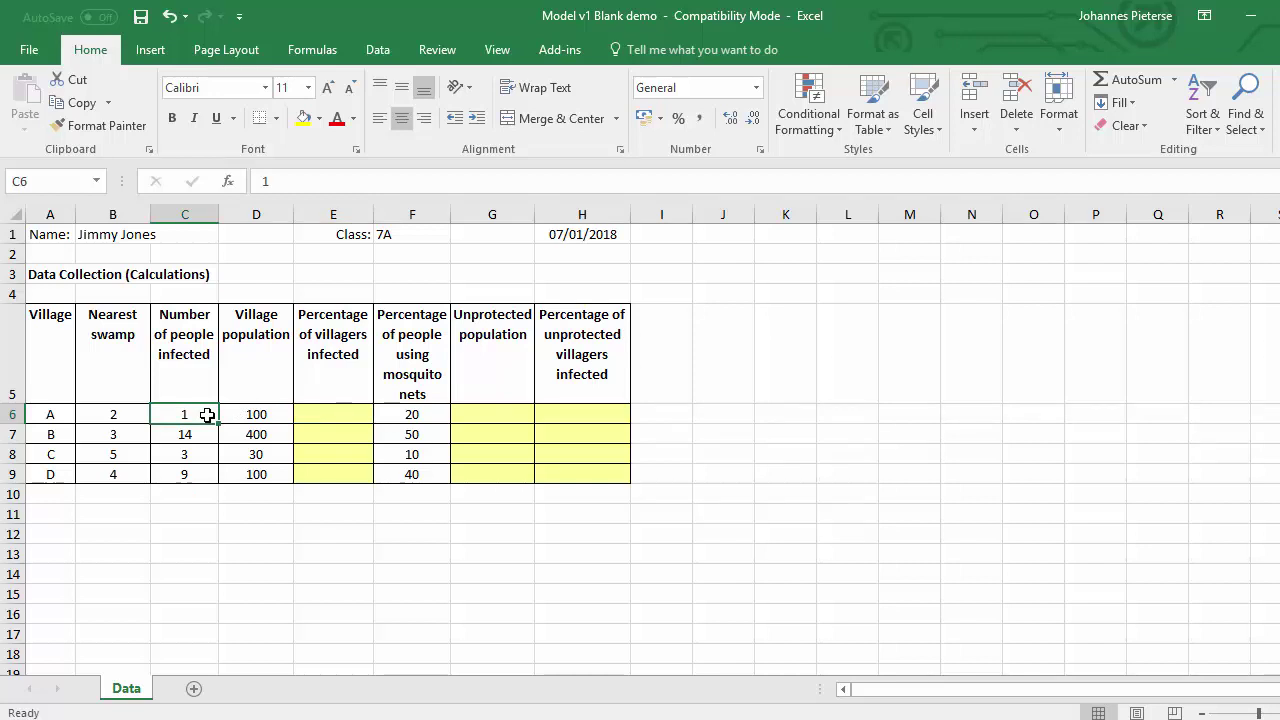
pyautogui.click(258, 414)
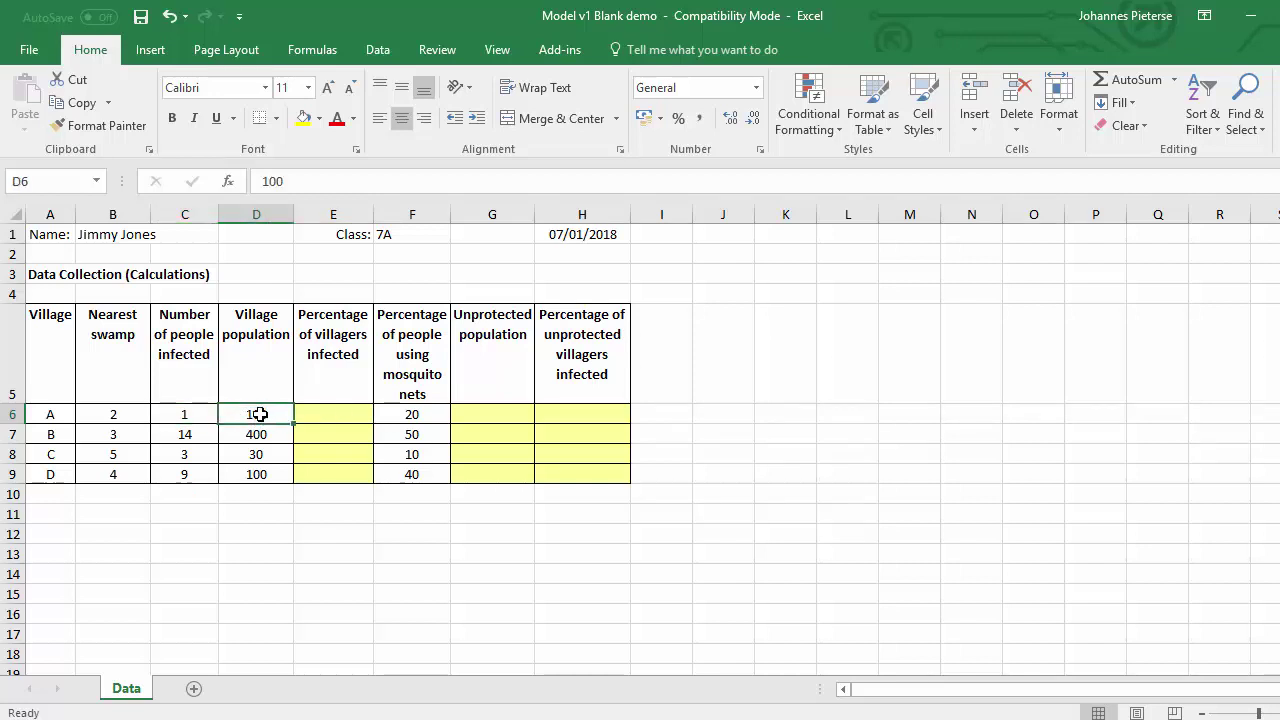
pyautogui.click(190, 414)
pyautogui.click(249, 414)
# Enter the trial formula =1/100 in E6, giving 0.01, and reopen it for editing
pyautogui.click(344, 414)
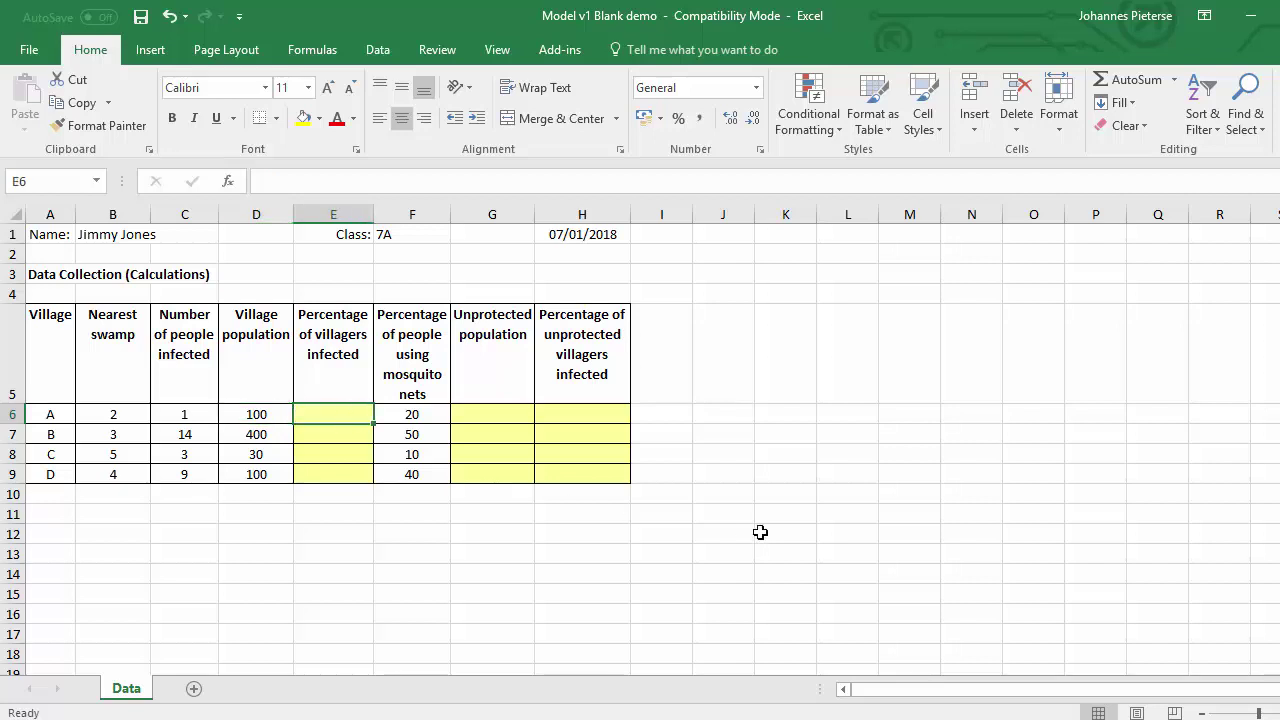
pyautogui.write('=')
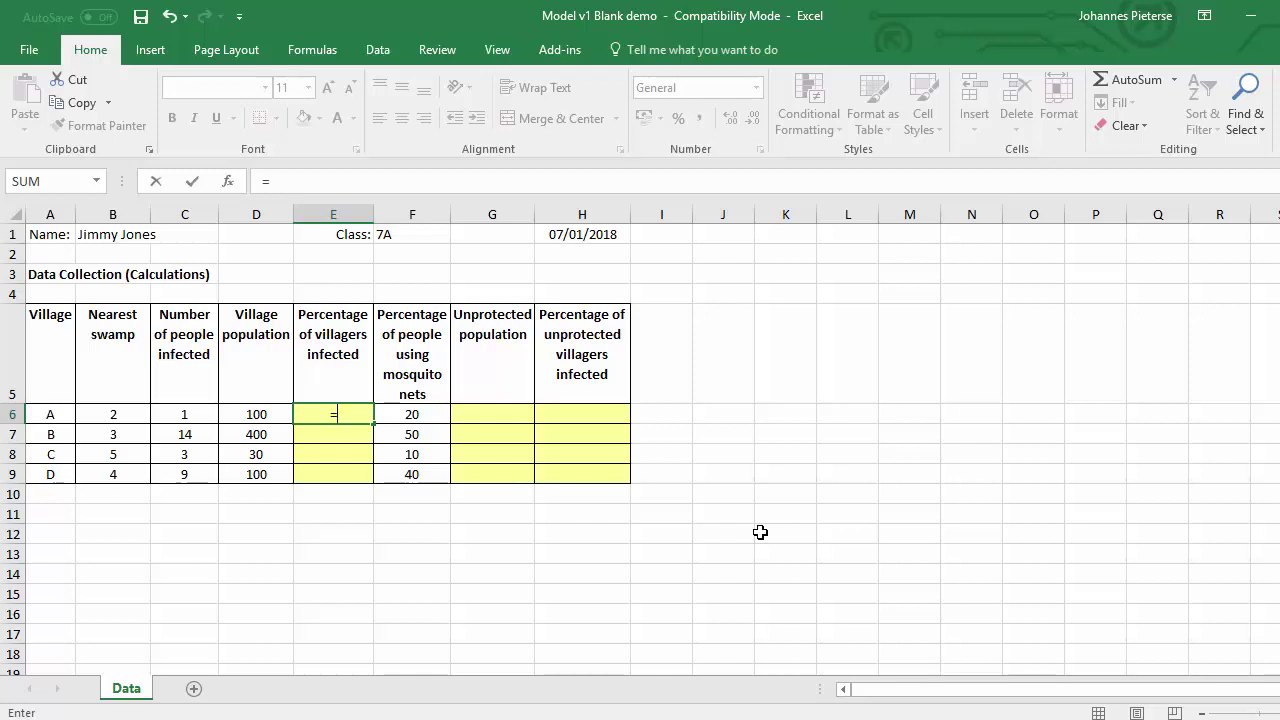
pyautogui.write('1/100')
pyautogui.press('Return')
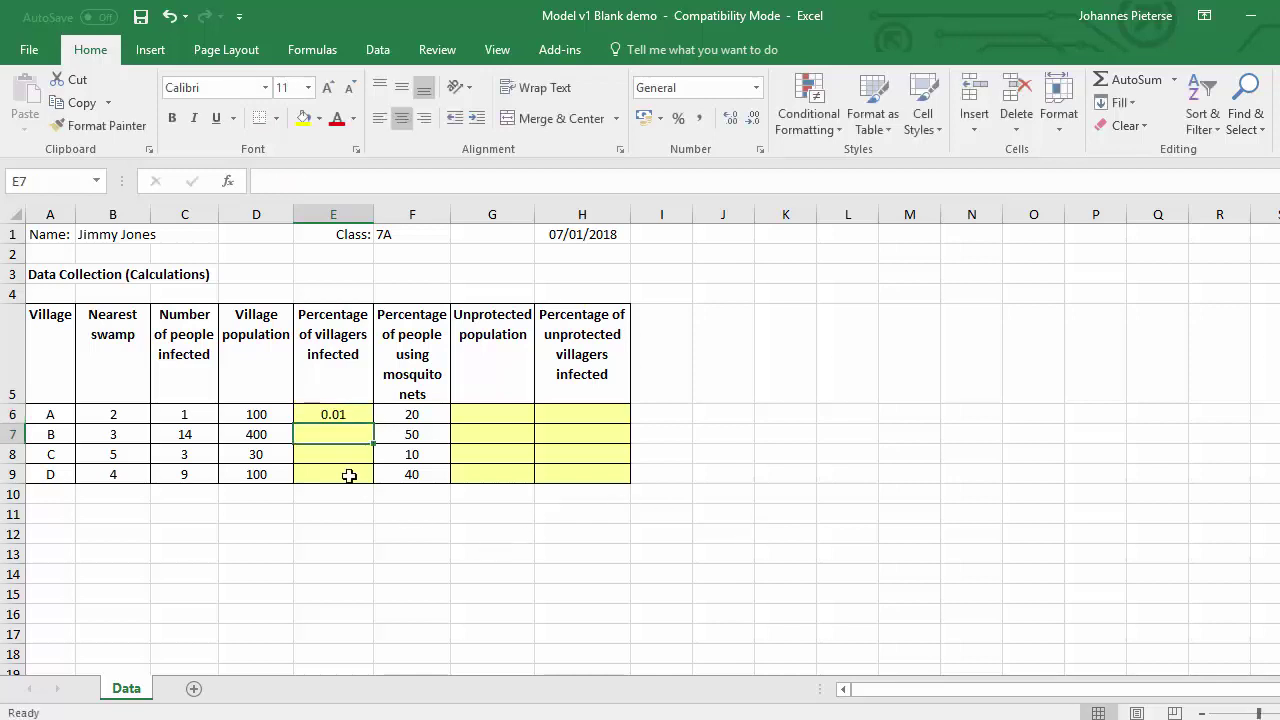
pyautogui.click(345, 413)
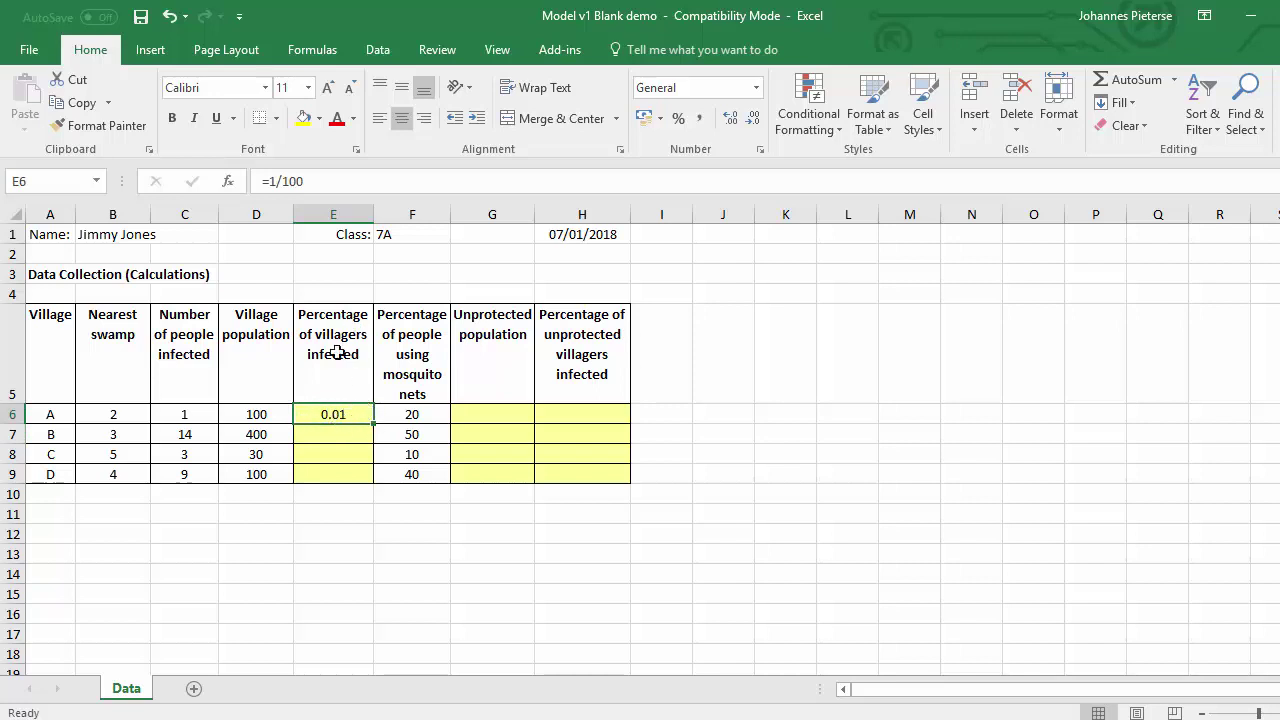
pyautogui.click(321, 181)
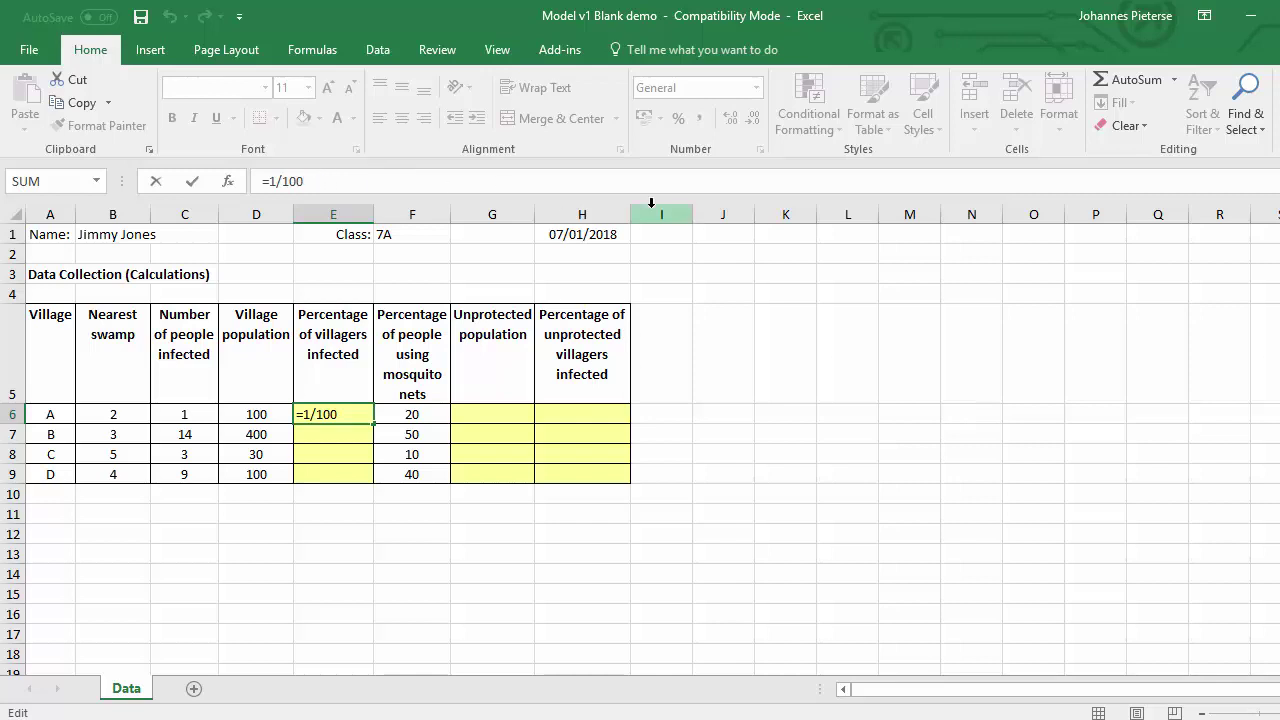
# Extend E6's trial formula to =1/100*100
pyautogui.write('*100')
pyautogui.press('Return')
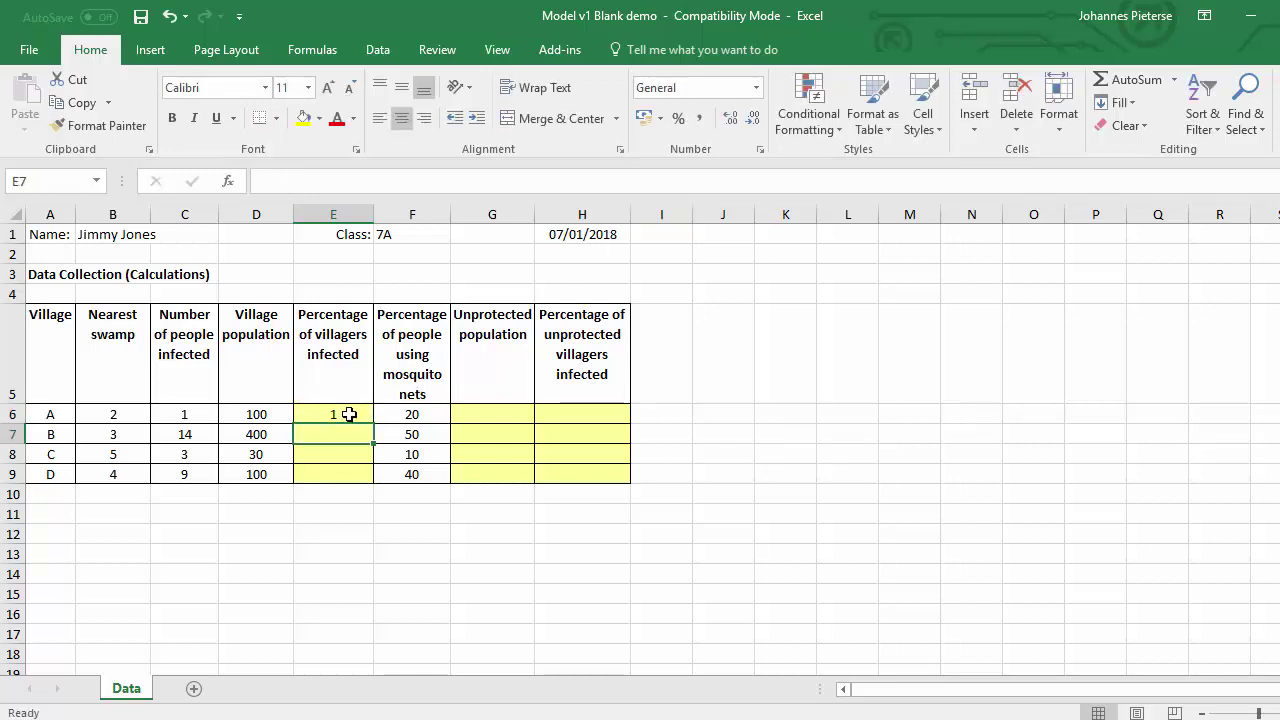
pyautogui.click(349, 414)
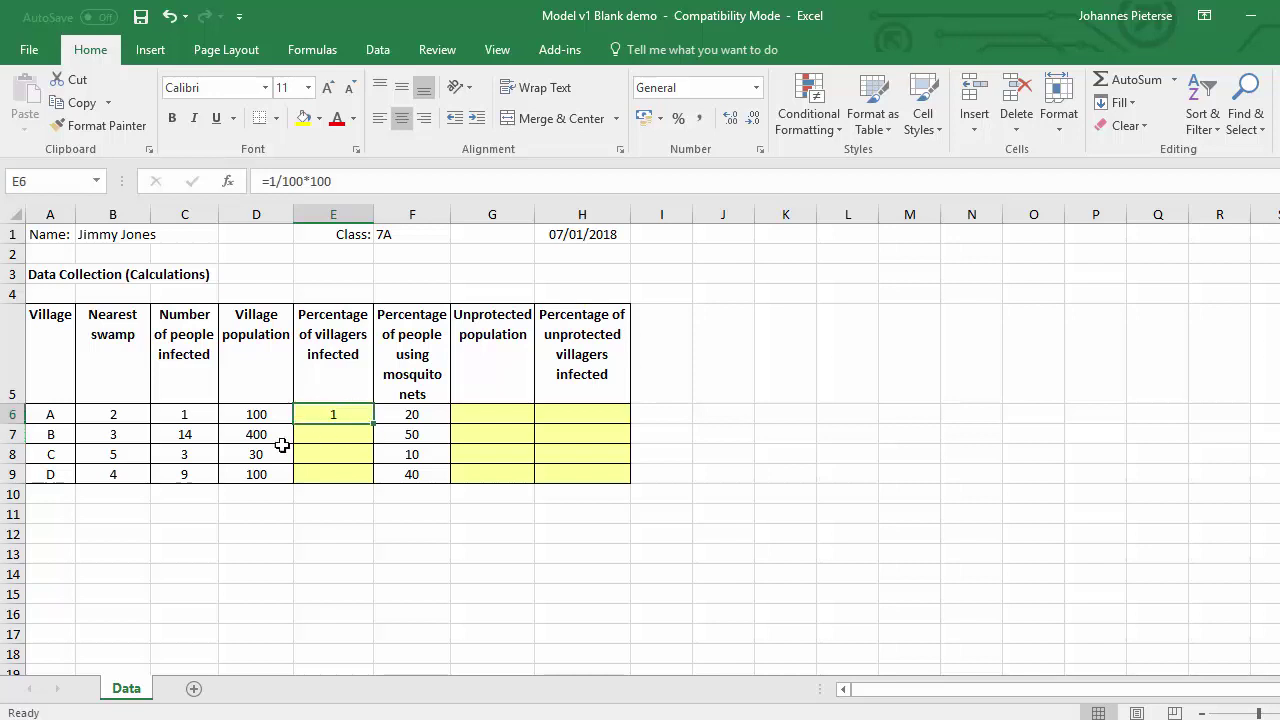
# Change C6 to 2, check whether E6 updates, then undo C6 back to 1
pyautogui.click(186, 416)
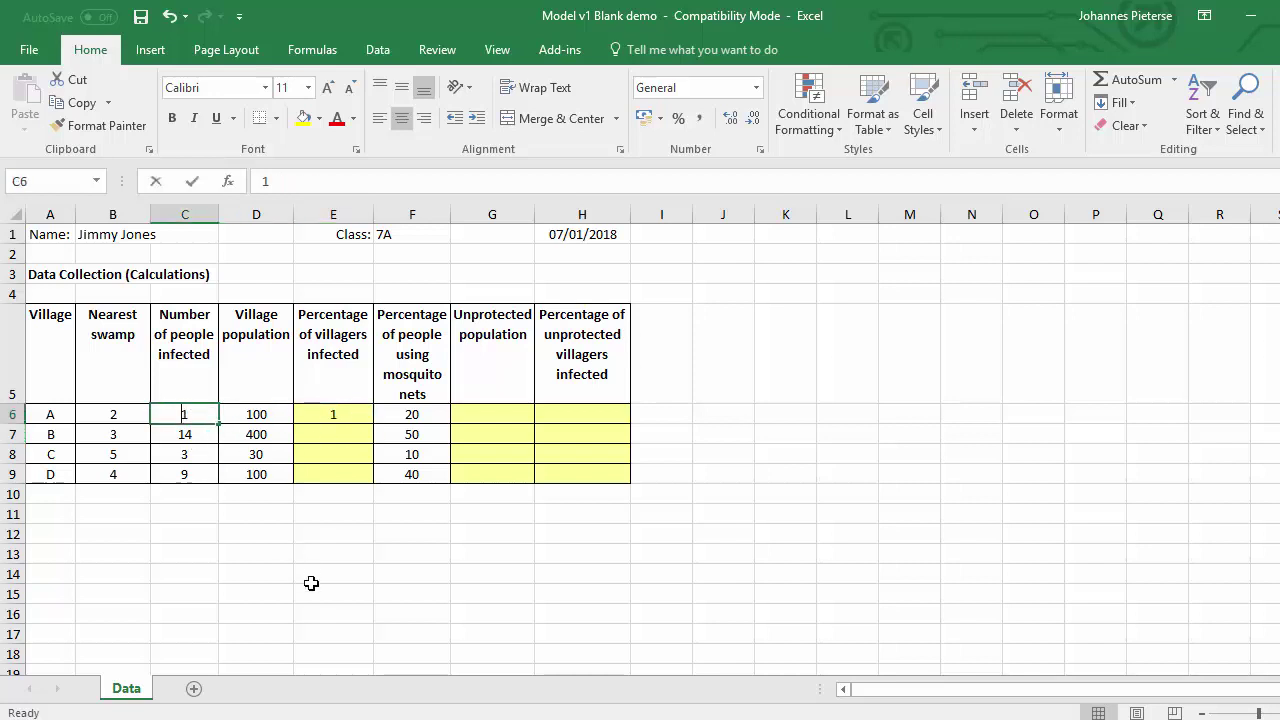
pyautogui.write('2')
pyautogui.press('Return')
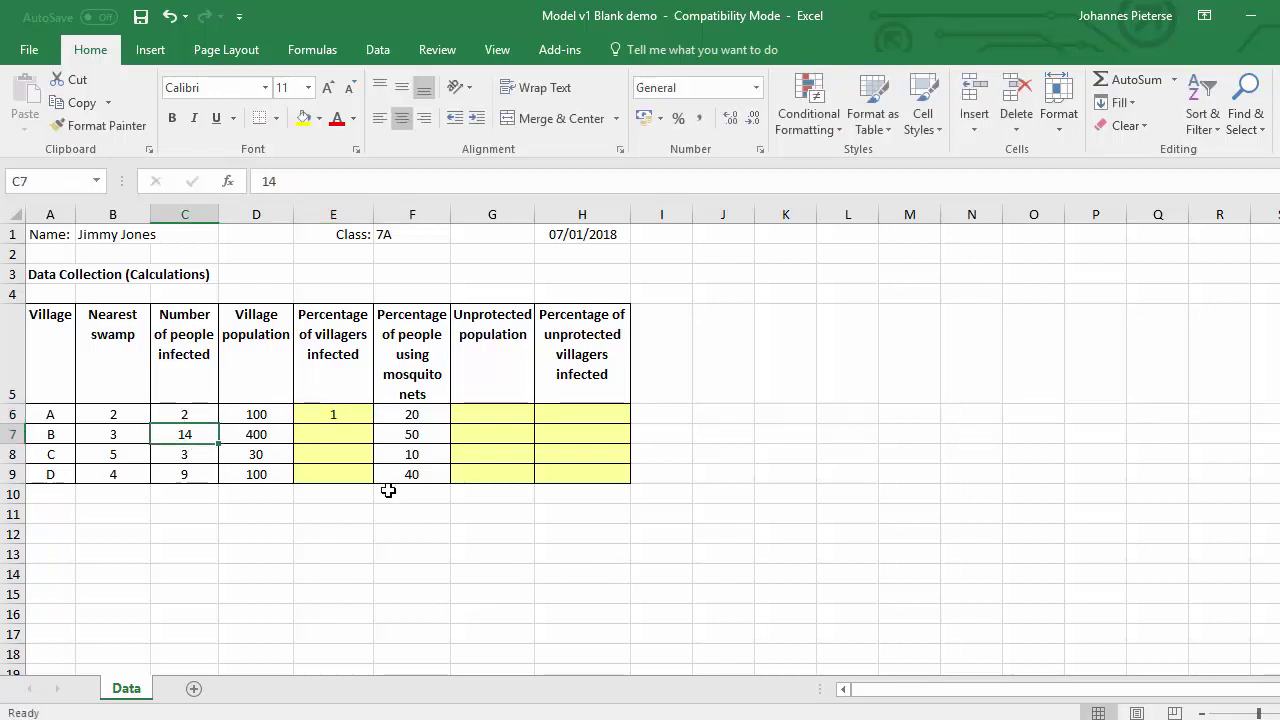
pyautogui.click(343, 412)
pyautogui.click(200, 416)
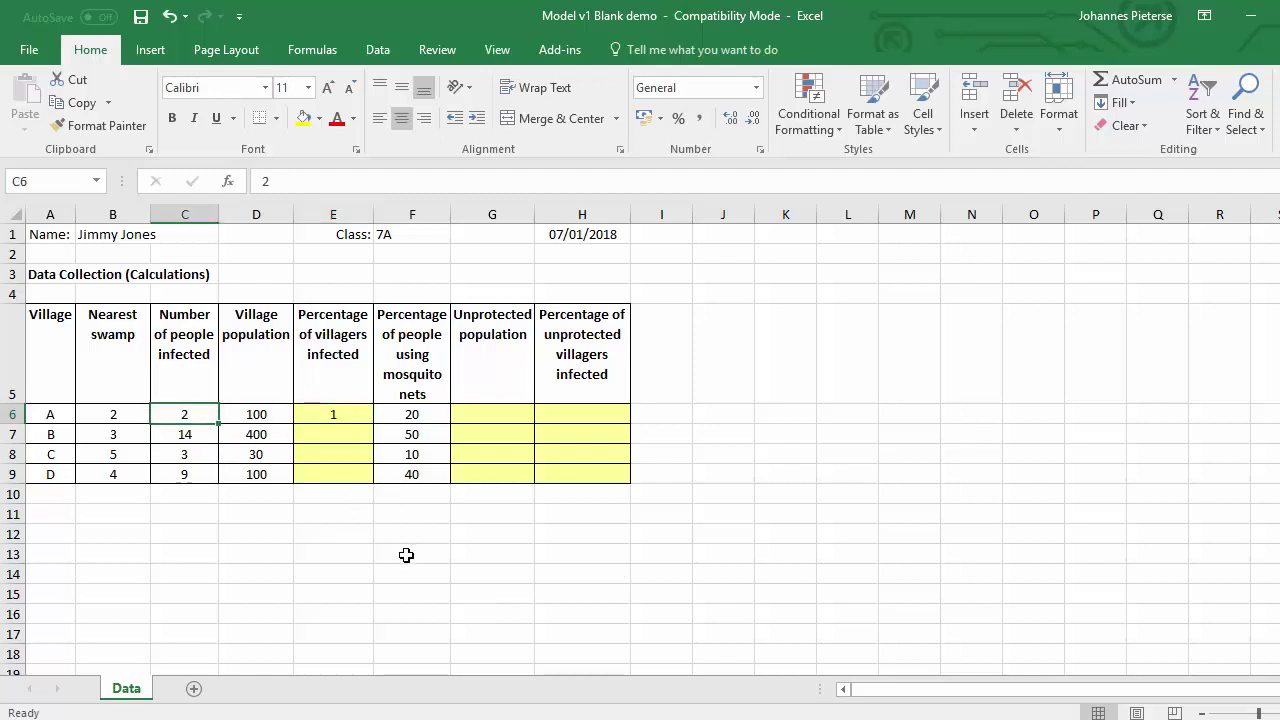
pyautogui.hotkey('ctrl', 'z')
pyautogui.click(352, 413)
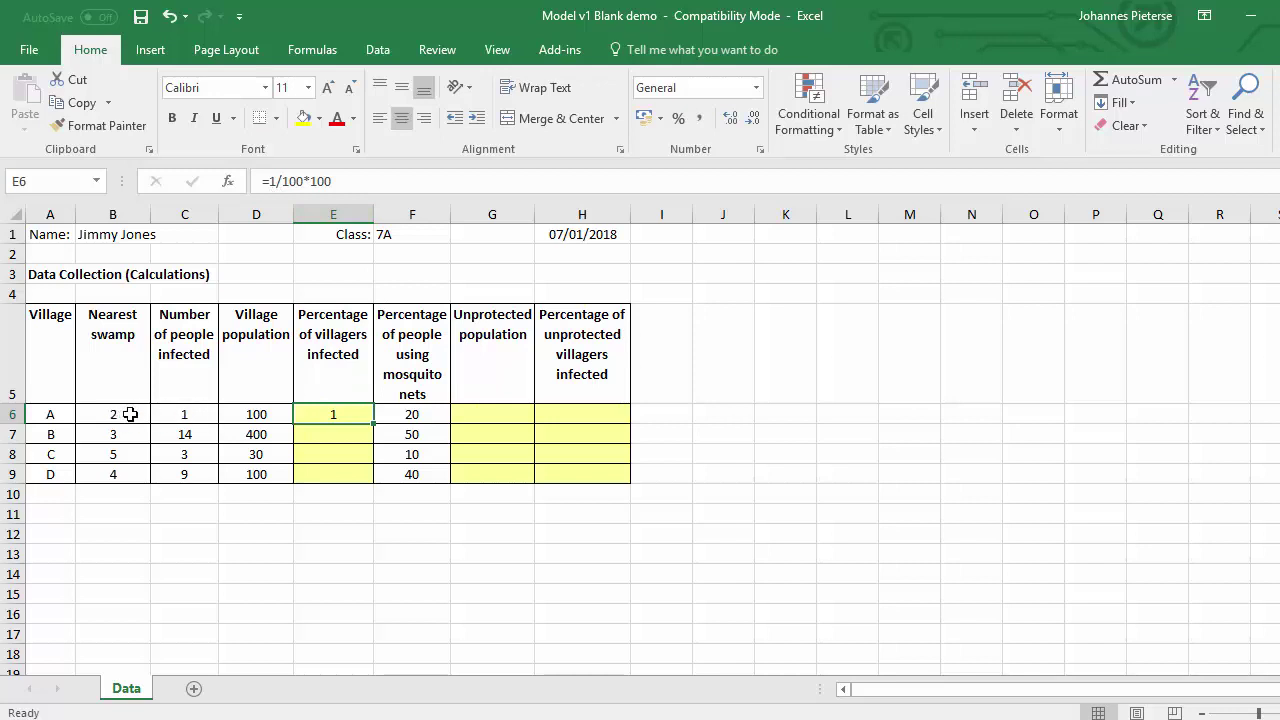
# Highlight the village data in B–D and column F, then clear E6's trial formula
pyautogui.moveTo(120, 411); pyautogui.dragTo(256, 474)
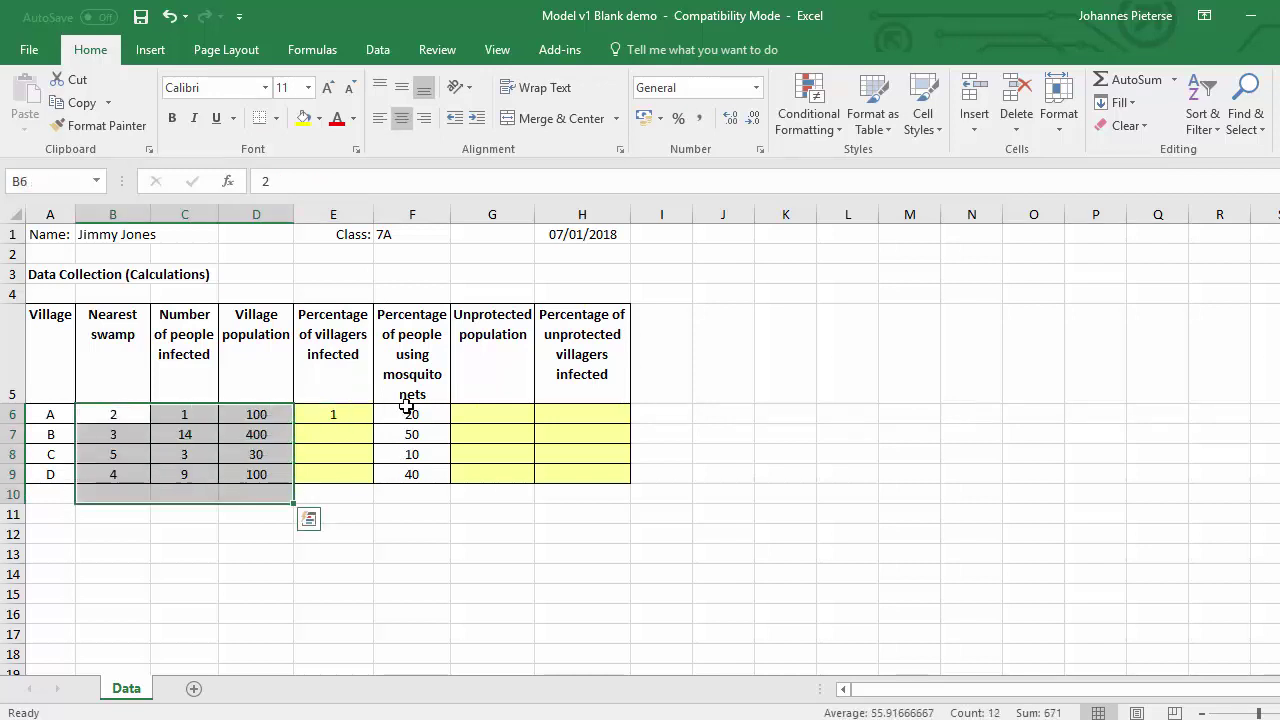
pyautogui.moveTo(406, 410); pyautogui.dragTo(412, 494)
pyautogui.click(338, 422)
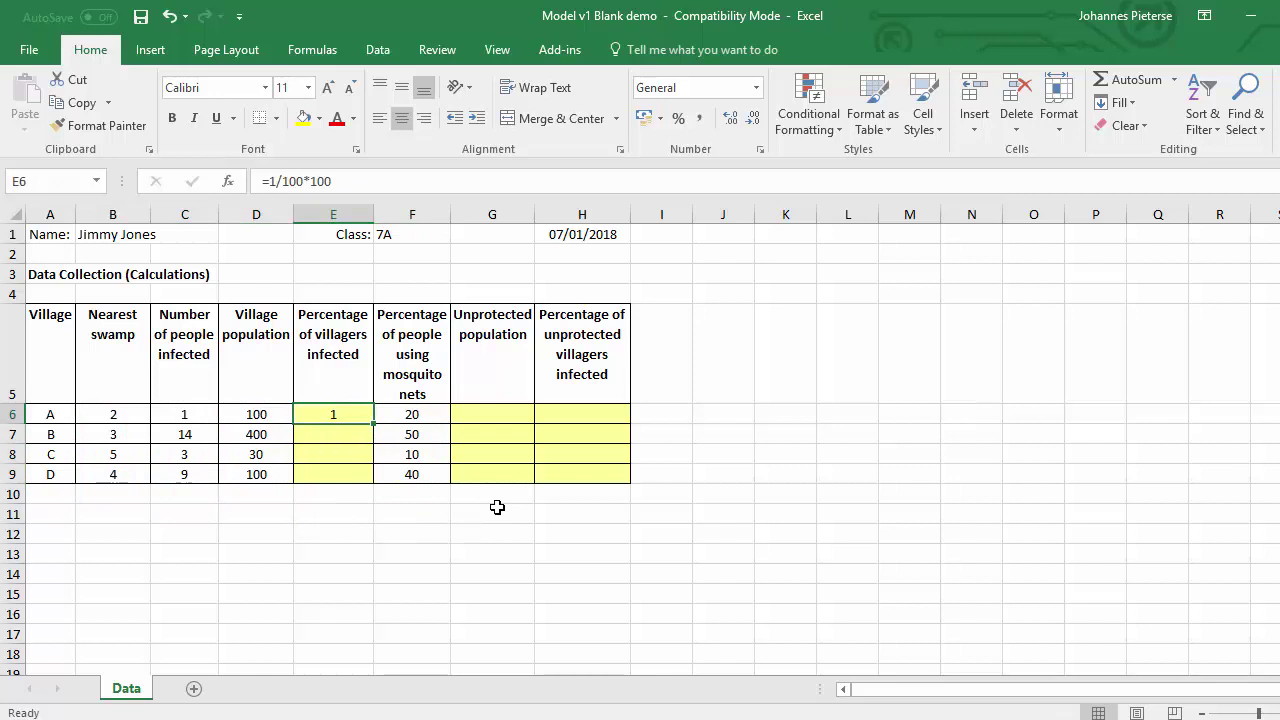
pyautogui.press('Delete')
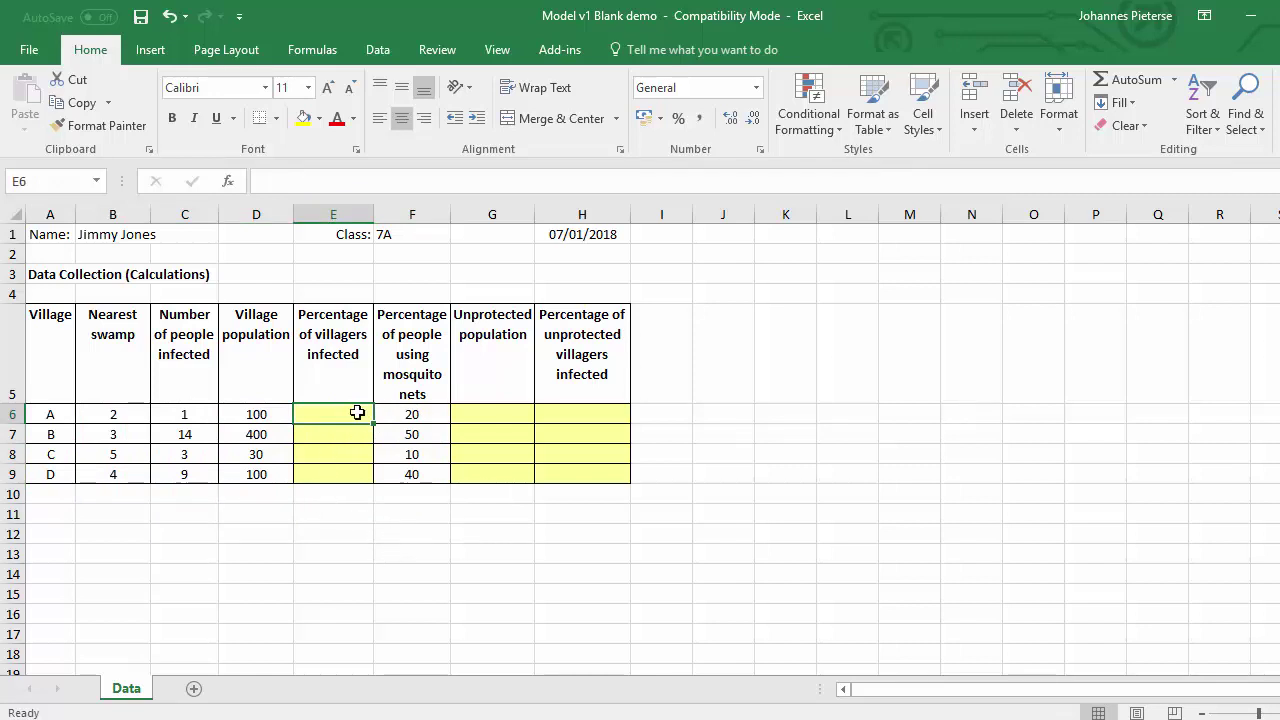
# Enter =C6/D6 in E6 using the infected count and population cells
pyautogui.write('=')
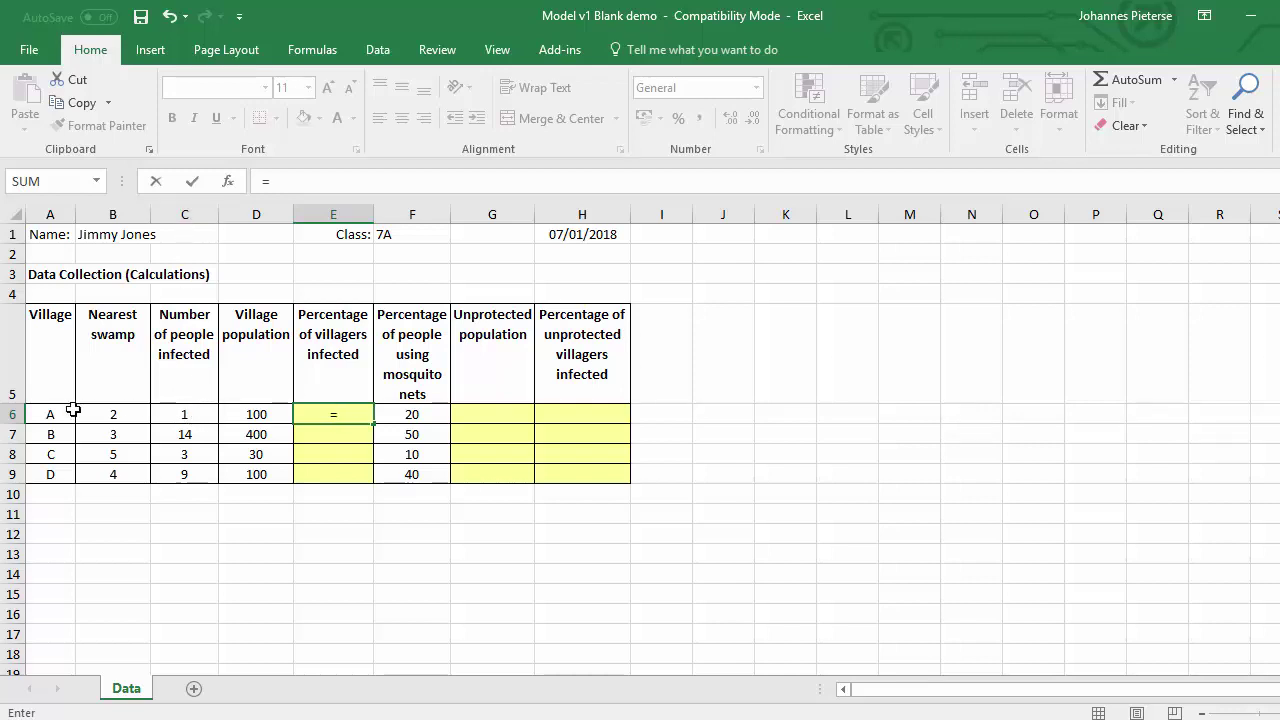
pyautogui.click(176, 418)
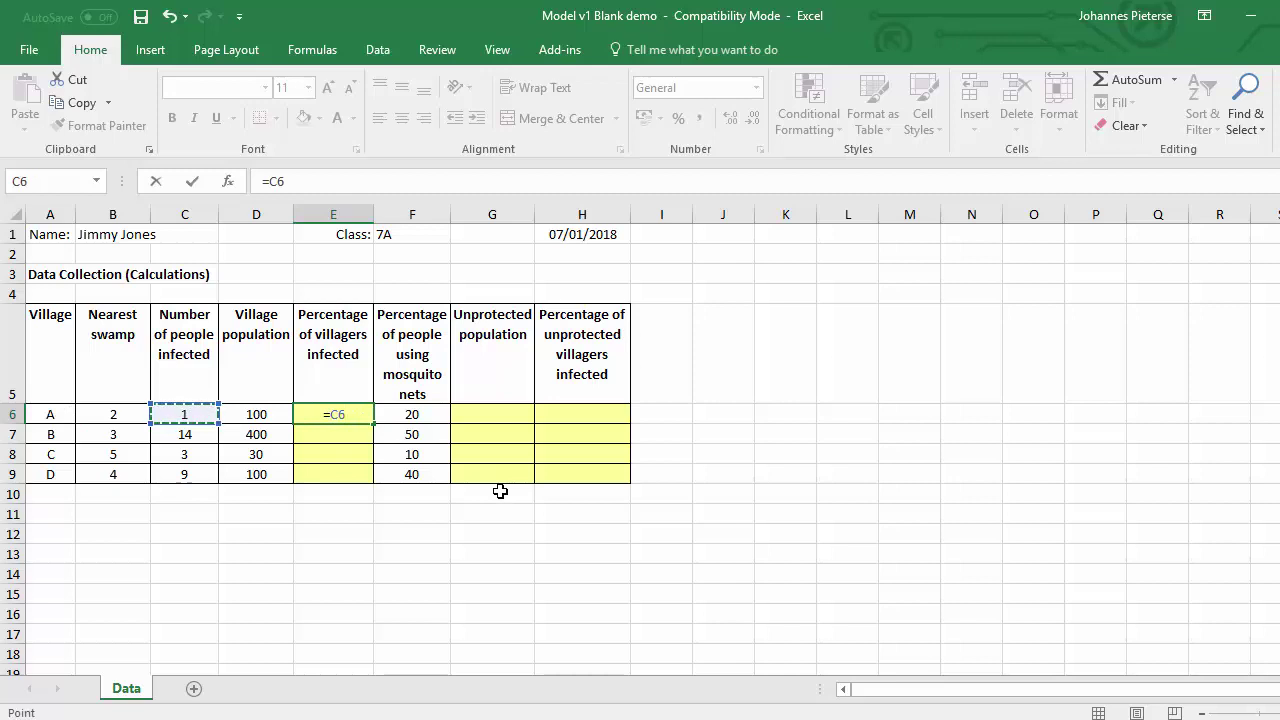
pyautogui.write('/')
pyautogui.click(268, 415)
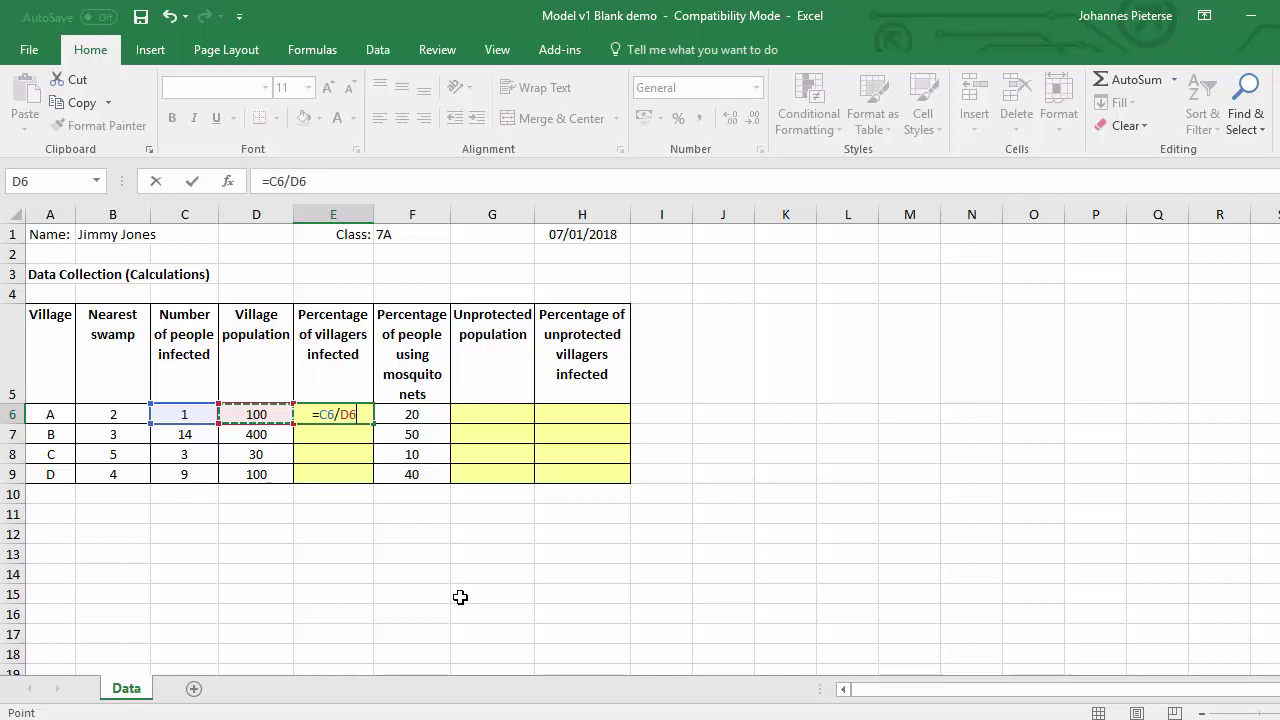
pyautogui.press('Return')
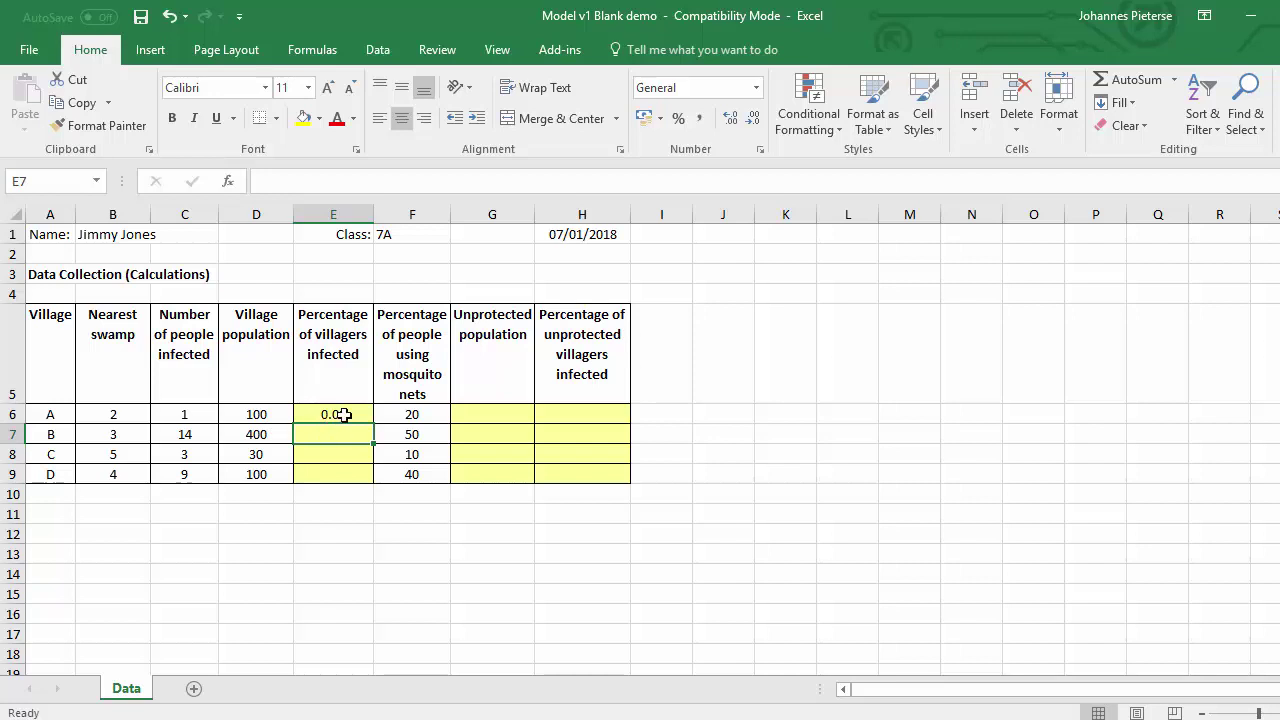
# Append *100 so E6 holds =C6/D6*100, showing 1
pyautogui.click(344, 415)
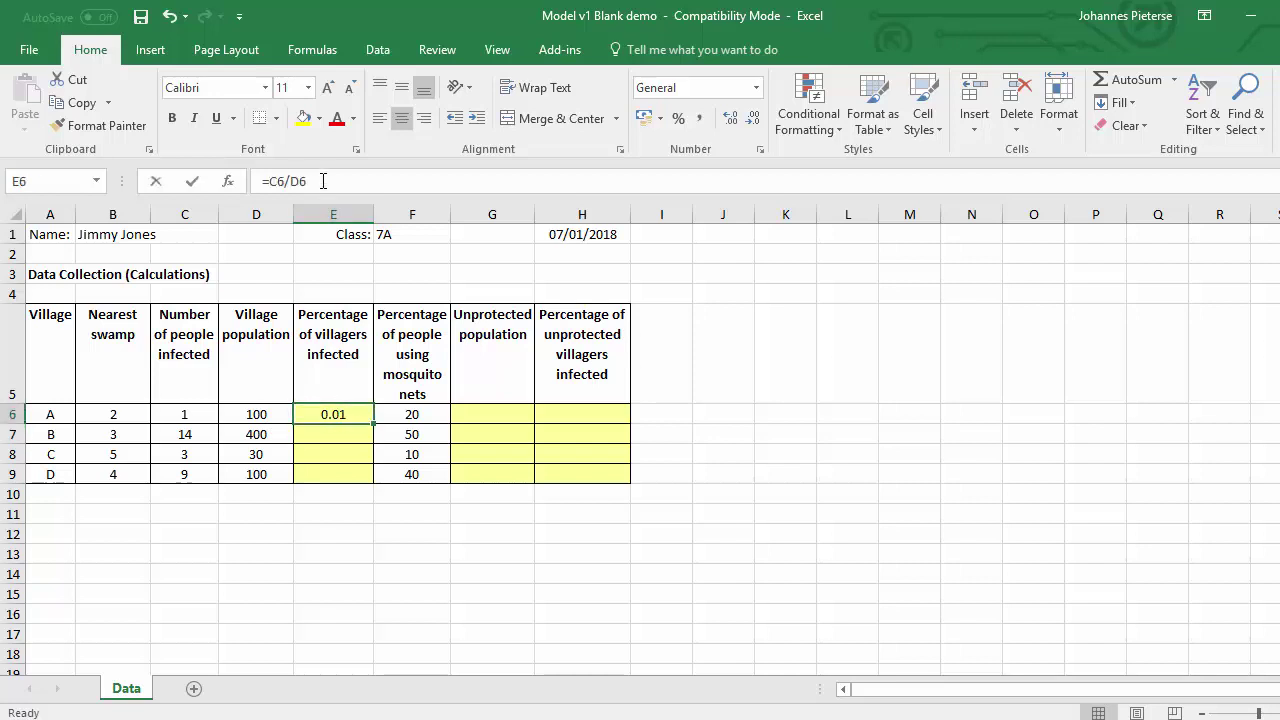
pyautogui.moveTo(322, 181); pyautogui.dragTo(251, 180)
pyautogui.click(482, 180)
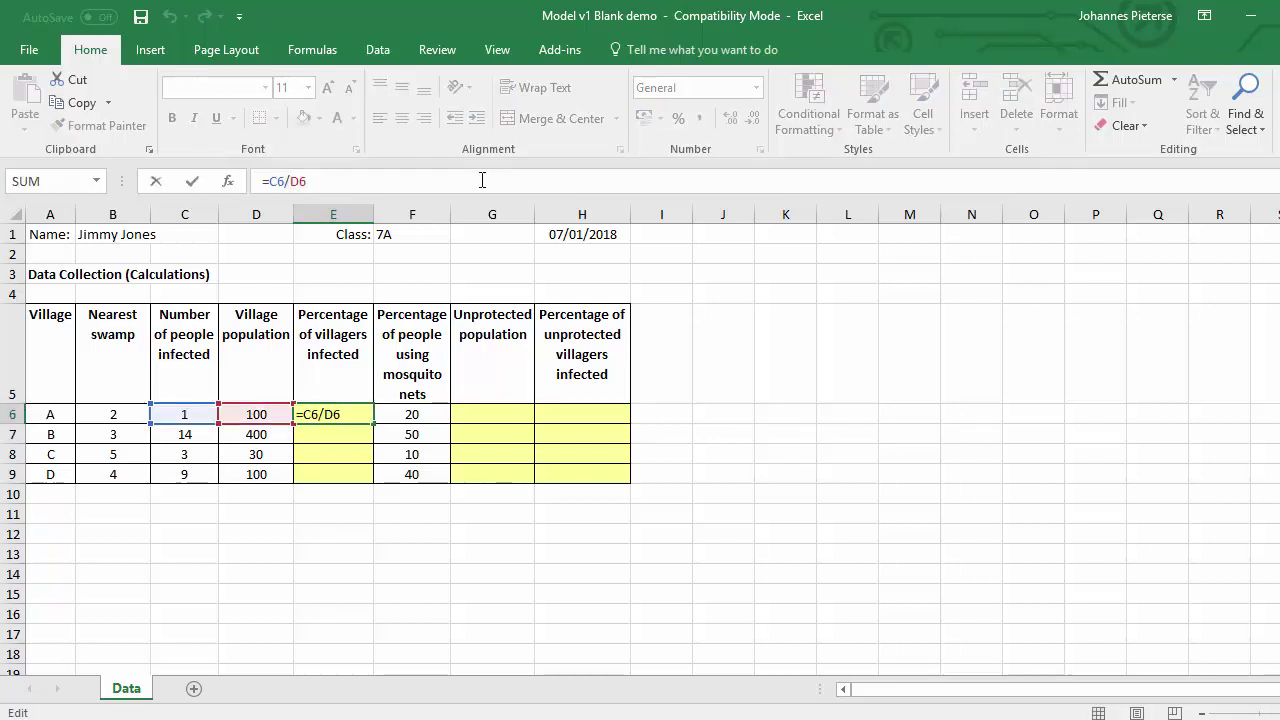
pyautogui.write('*')
pyautogui.press('Return')
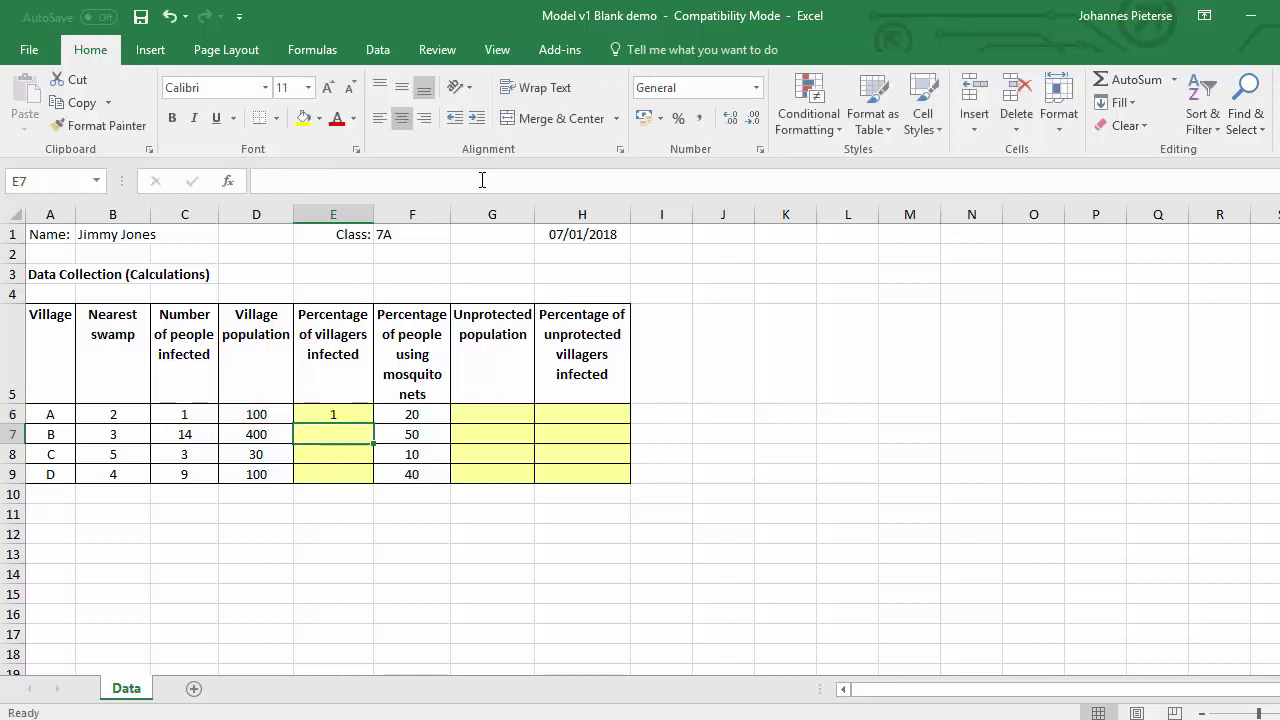
pyautogui.click(337, 413)
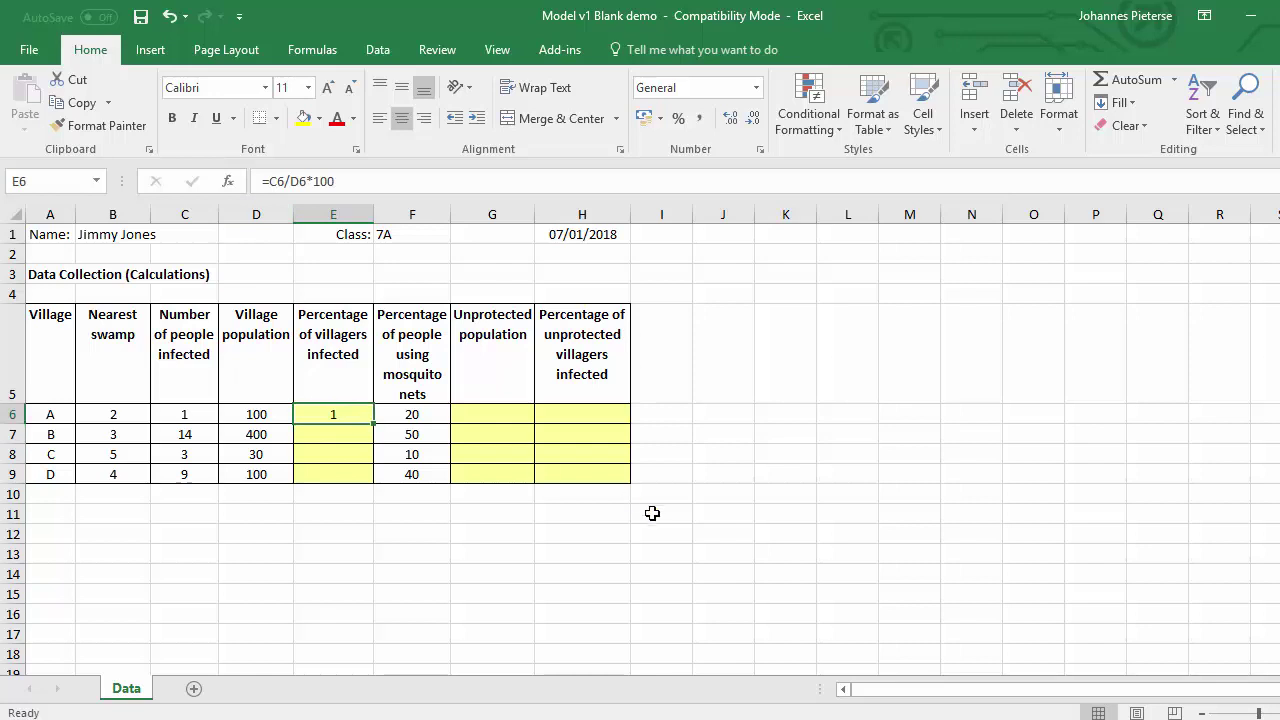
pyautogui.click(343, 435)
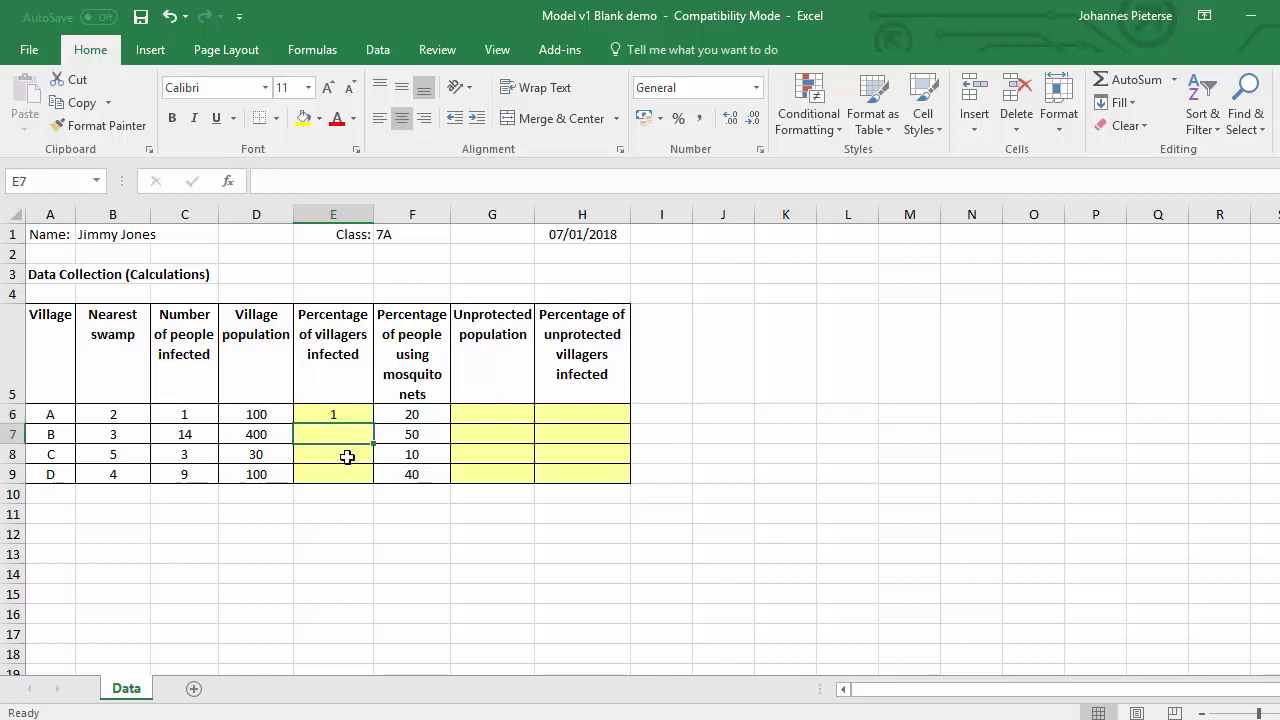
pyautogui.click(347, 457)
pyautogui.click(343, 474)
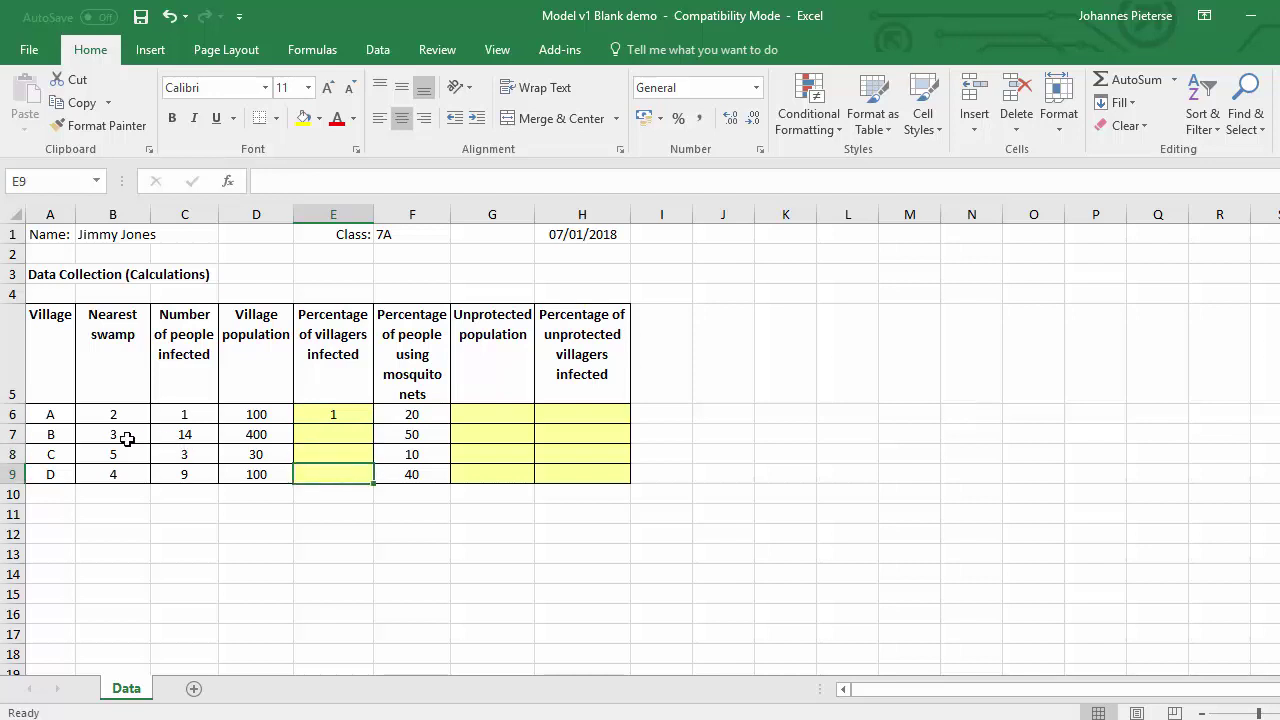
pyautogui.moveTo(190, 434); pyautogui.dragTo(260, 471)
pyautogui.click(336, 479)
pyautogui.click(340, 434)
pyautogui.click(337, 452)
pyautogui.click(331, 470)
pyautogui.click(337, 437)
pyautogui.click(334, 456)
pyautogui.click(319, 477)
pyautogui.click(347, 414)
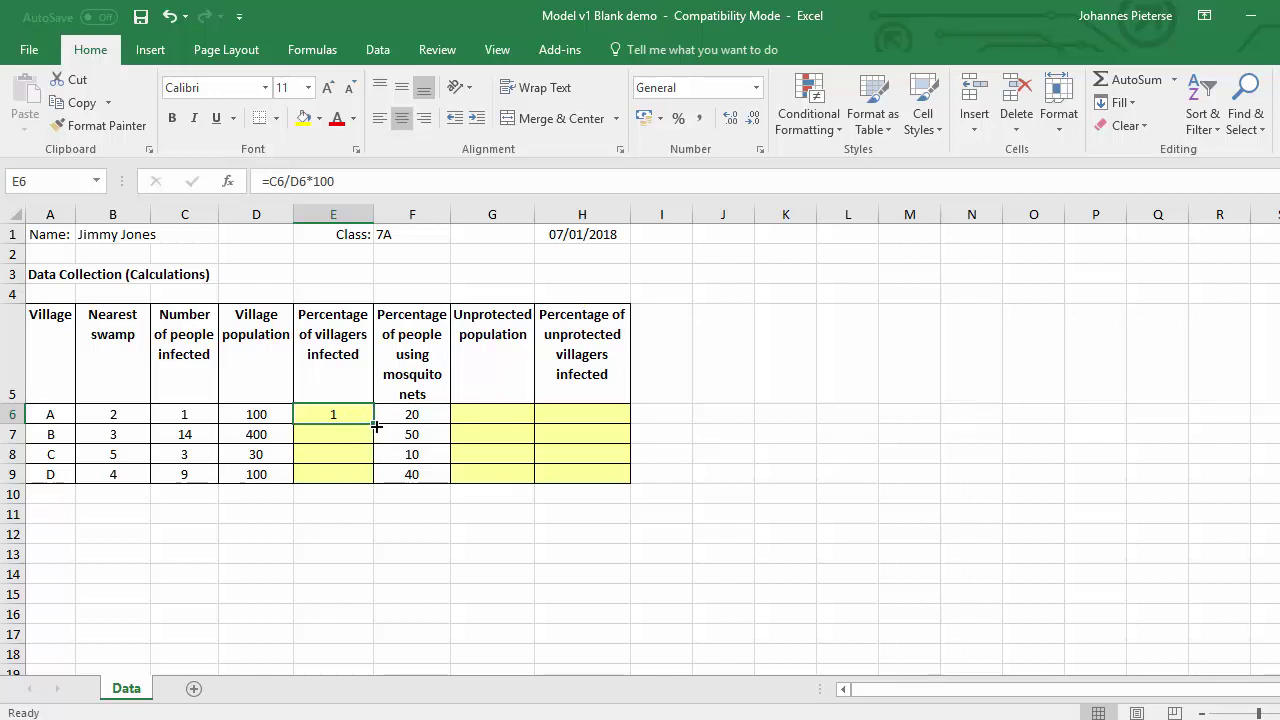
# Fill E6's formula down to E9 and inspect E6's D6 reference
pyautogui.moveTo(374, 425); pyautogui.dragTo(374, 481)
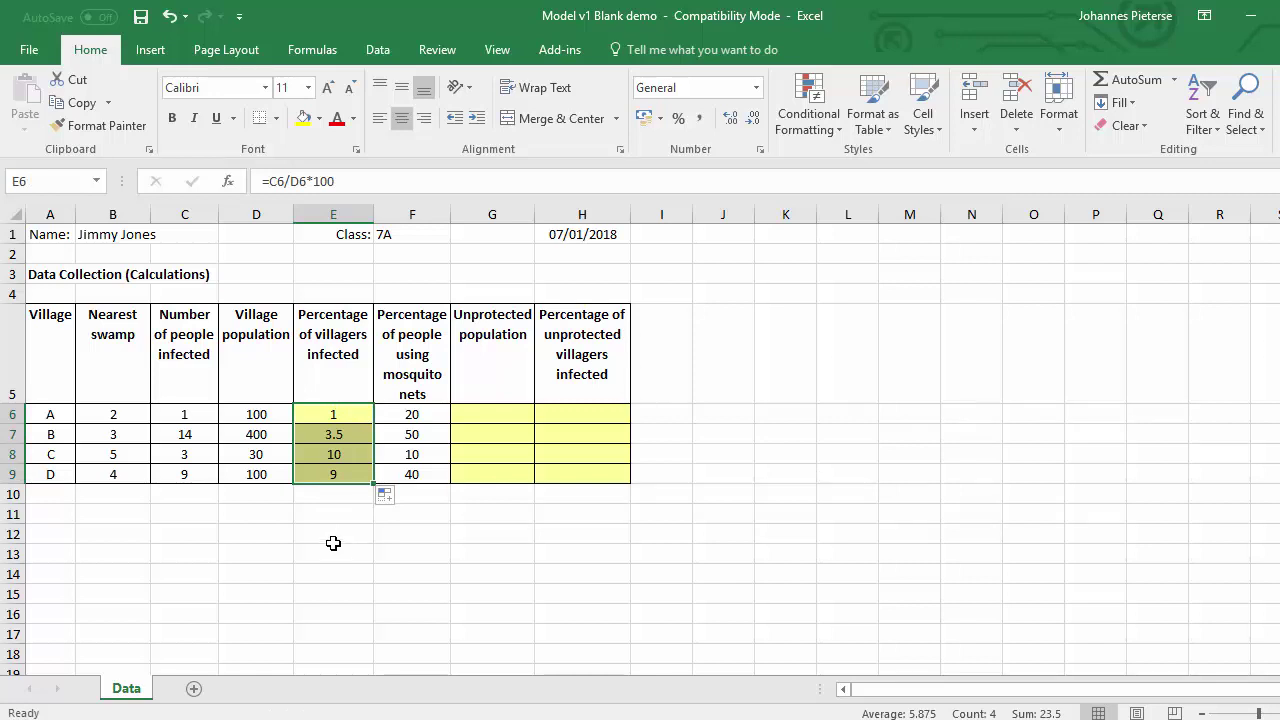
pyautogui.click(331, 418)
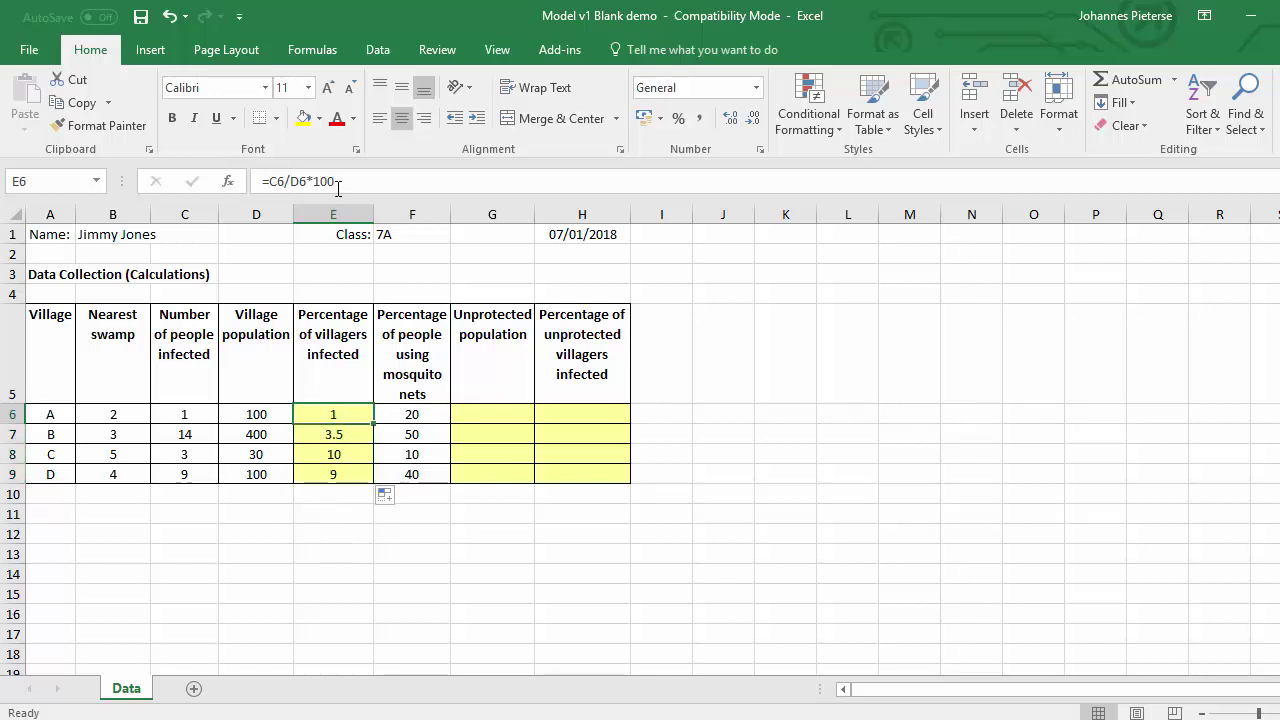
pyautogui.click(280, 181)
pyautogui.moveTo(307, 181); pyautogui.dragTo(291, 181)
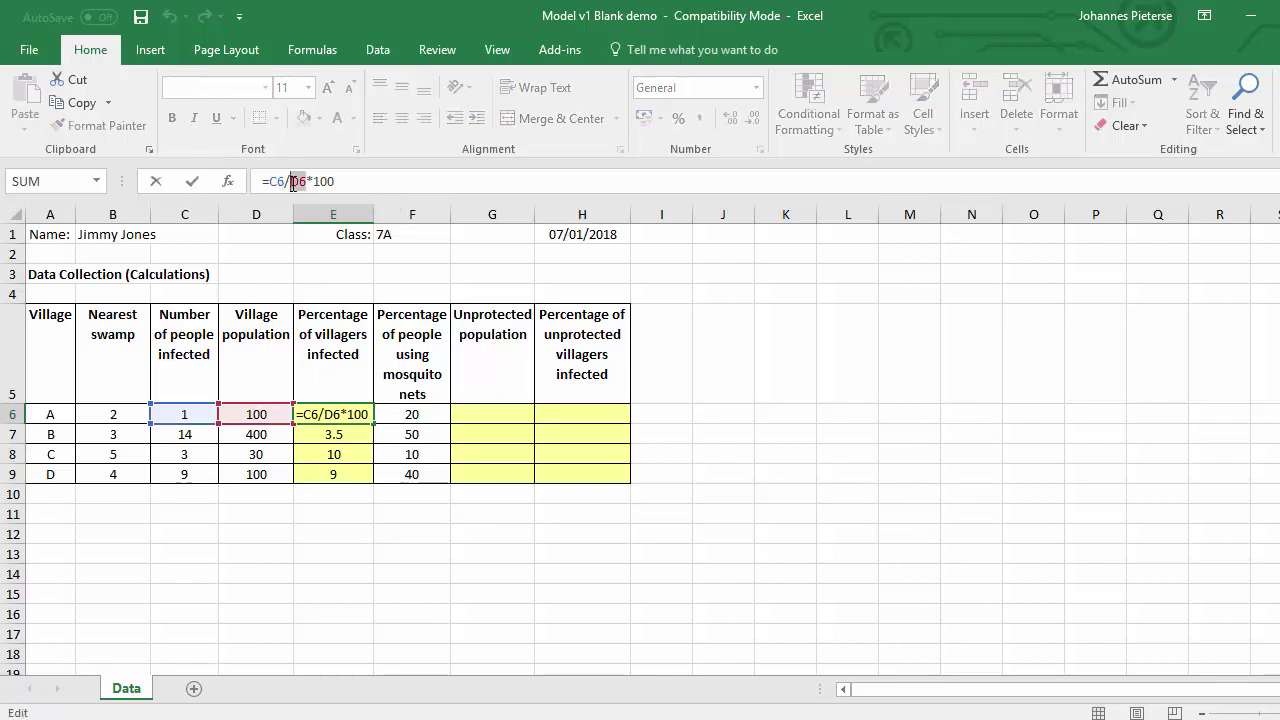
pyautogui.press('Escape')
# Check the copied formulas in E7, E8 and E9, showing 3.5, 10 and 9
pyautogui.click(349, 437)
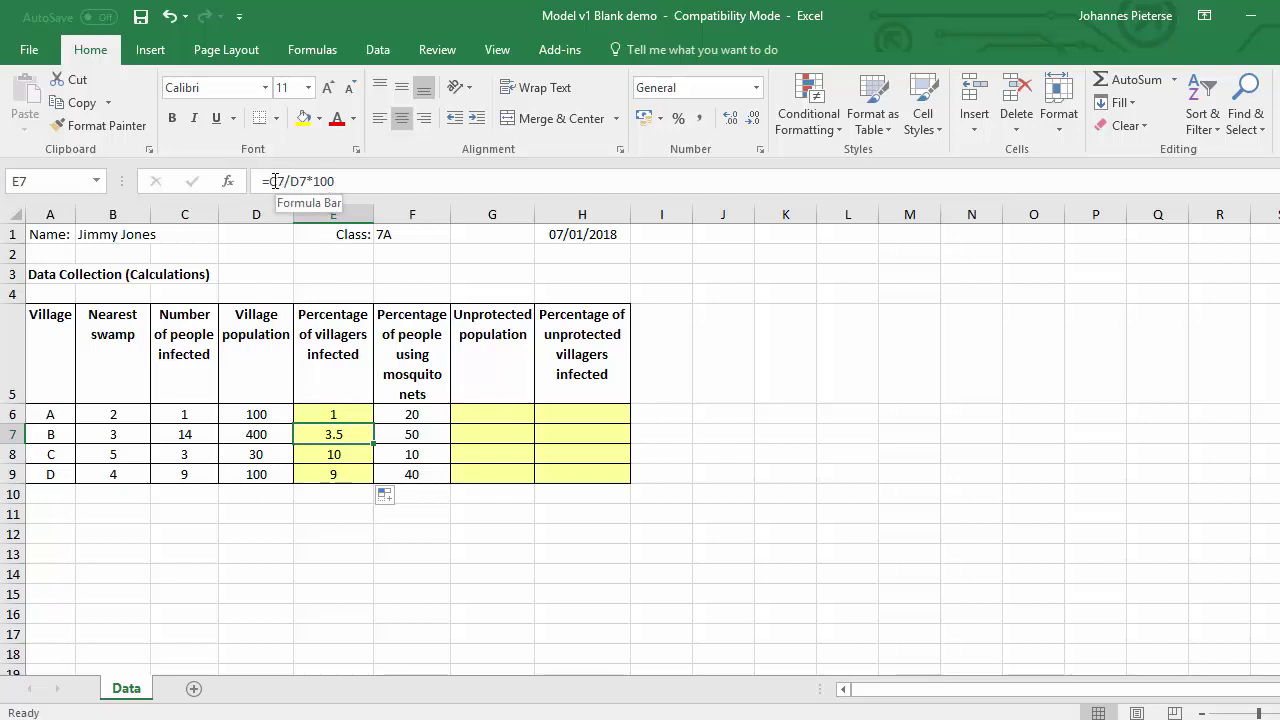
pyautogui.click(312, 456)
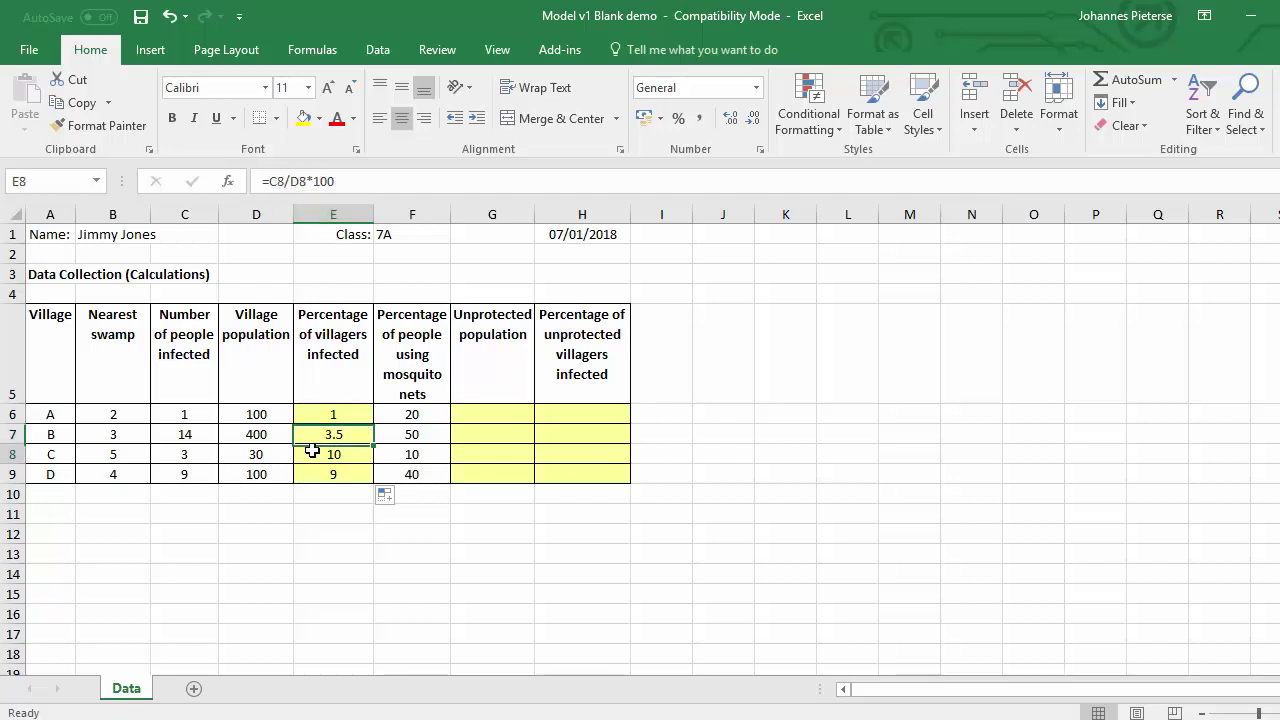
pyautogui.click(315, 181)
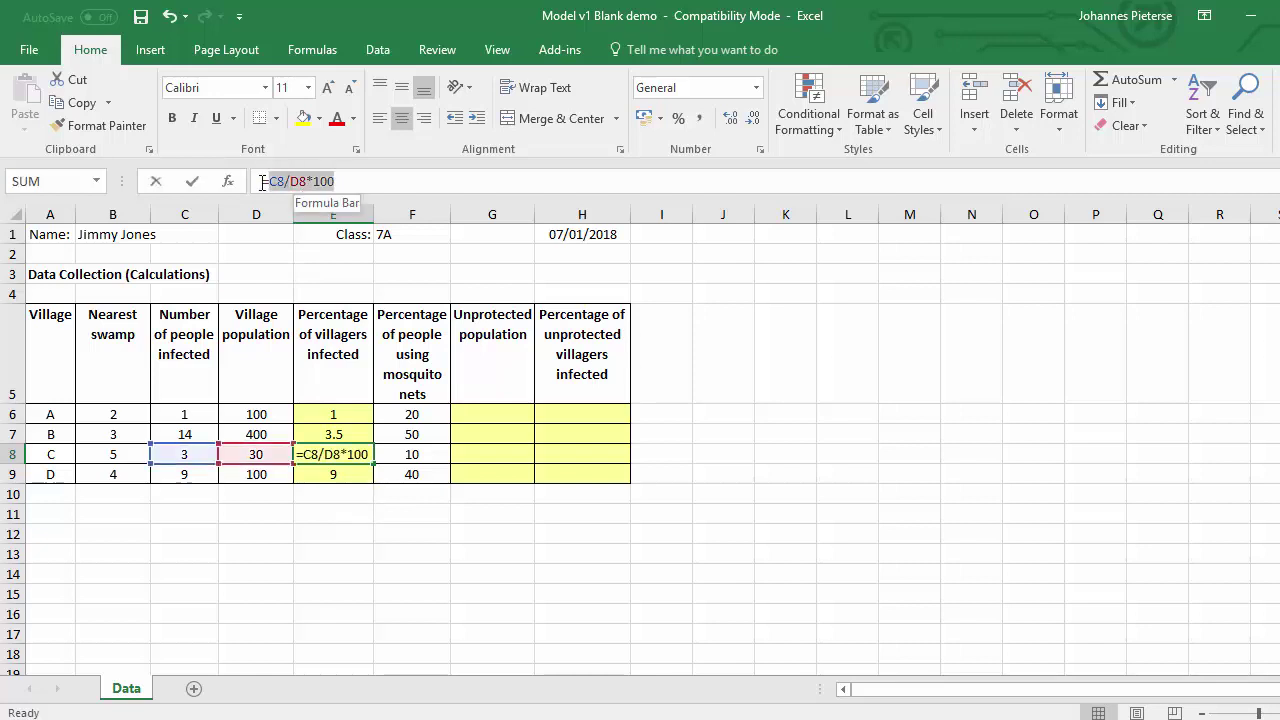
pyautogui.click(340, 474)
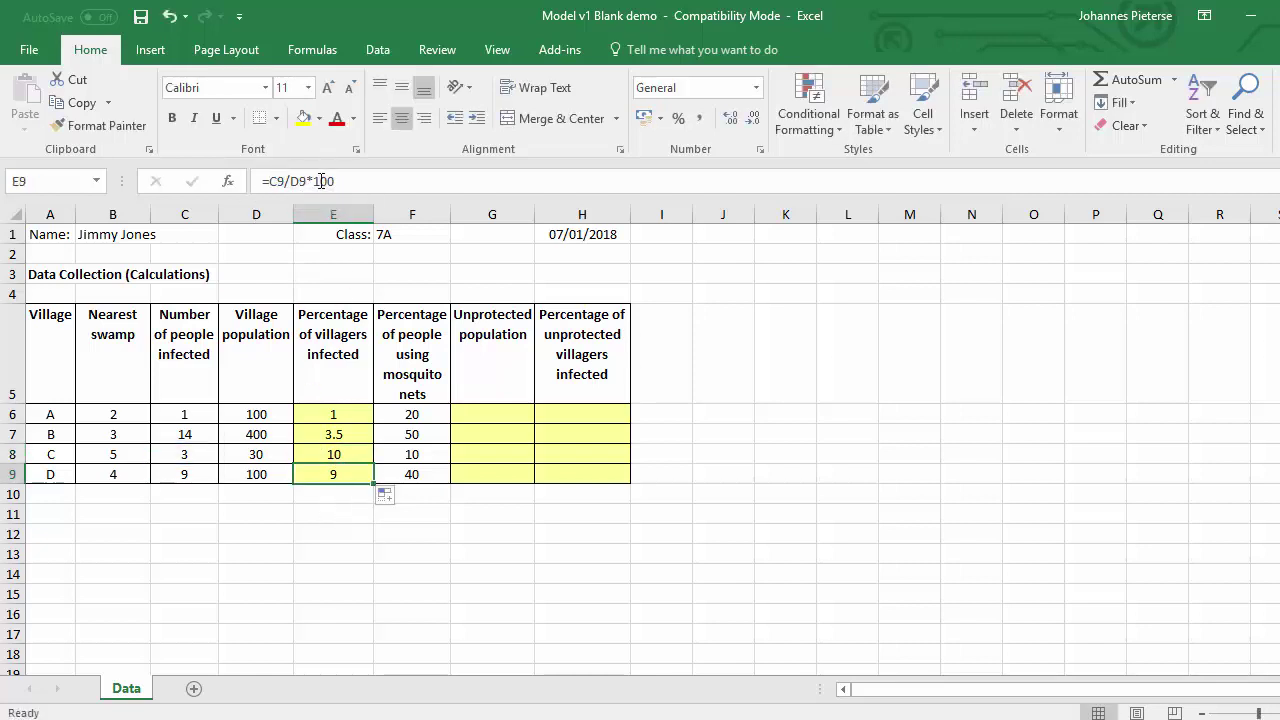
pyautogui.click(331, 520)
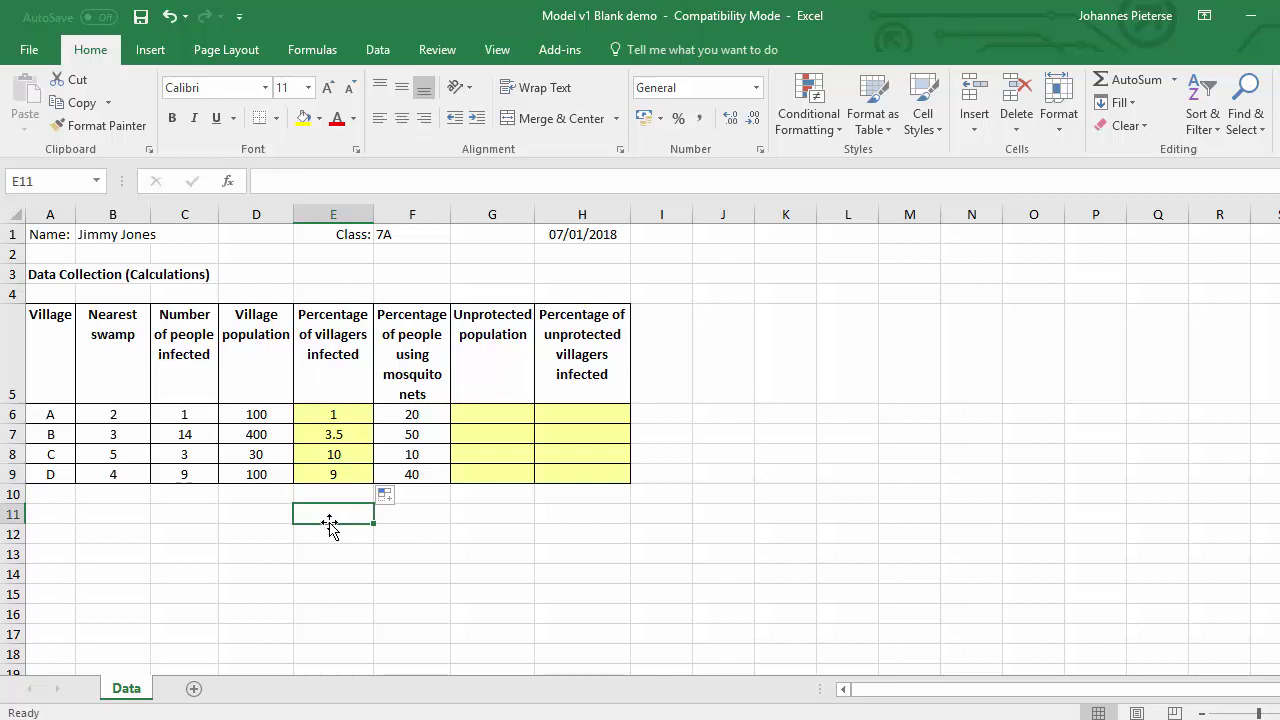
pyautogui.click(516, 414)
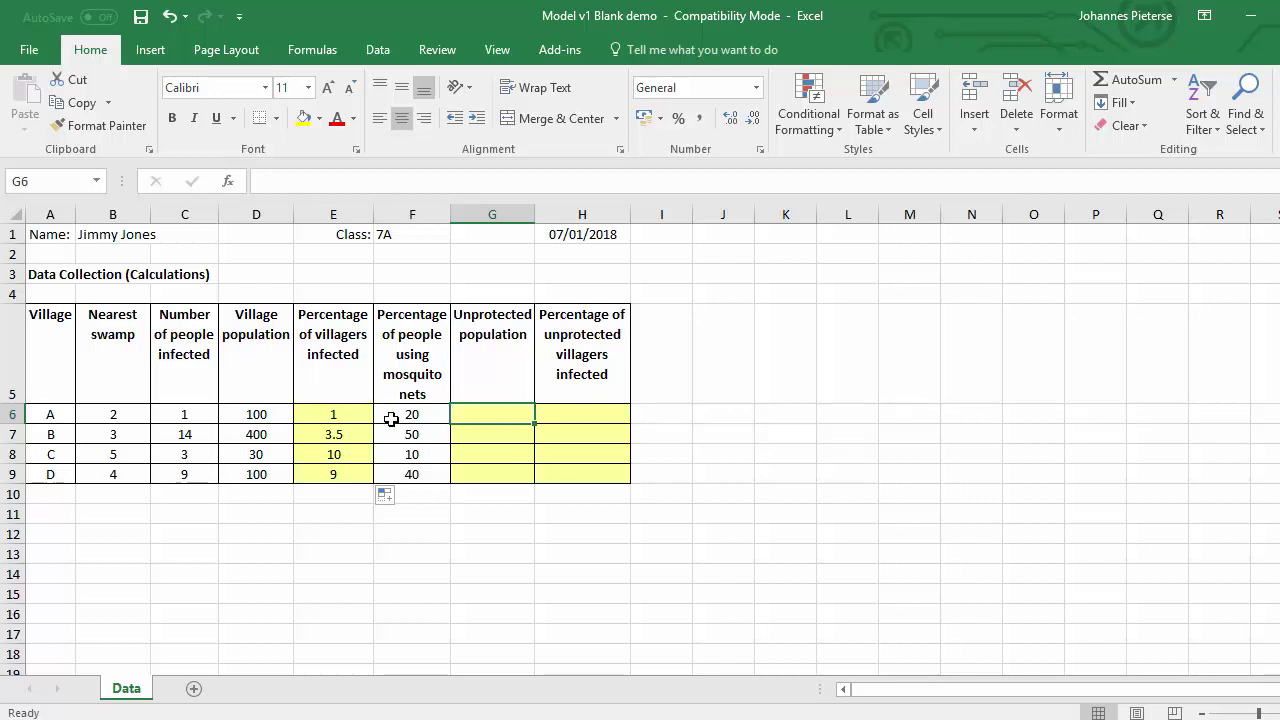
pyautogui.moveTo(418, 415); pyautogui.dragTo(428, 472)
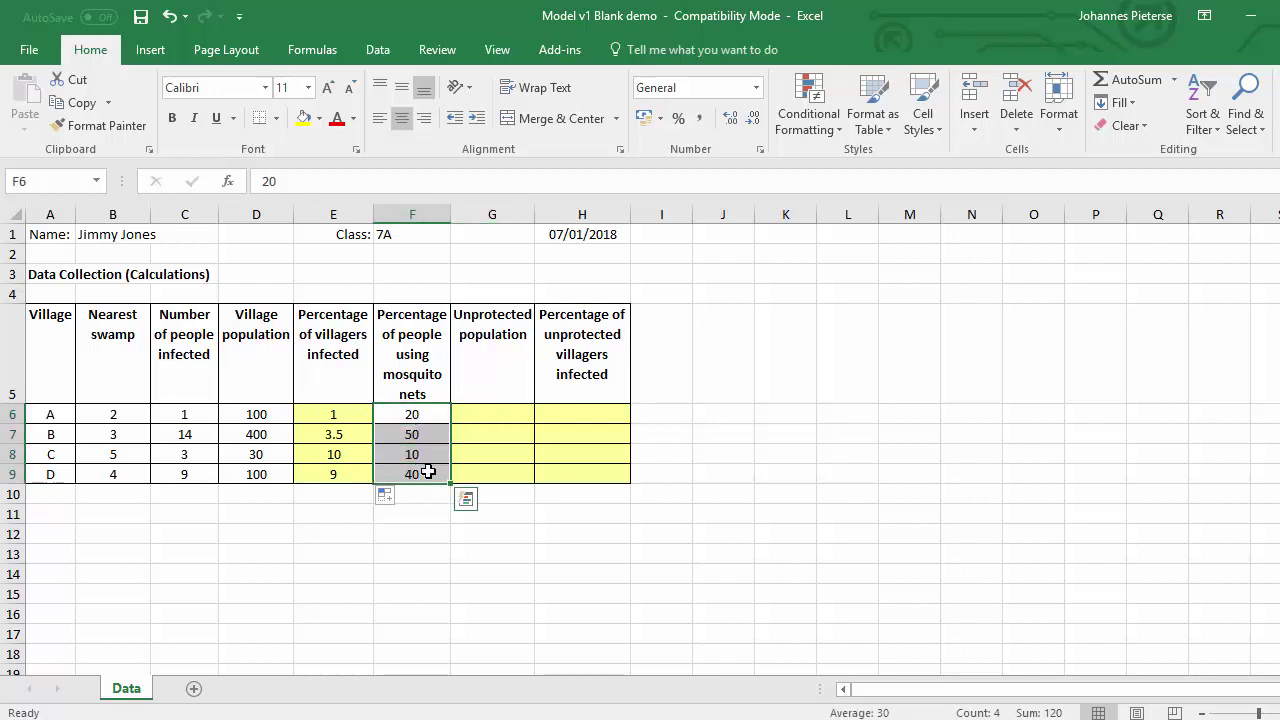
pyautogui.moveTo(488, 407); pyautogui.dragTo(494, 474)
pyautogui.click(506, 414)
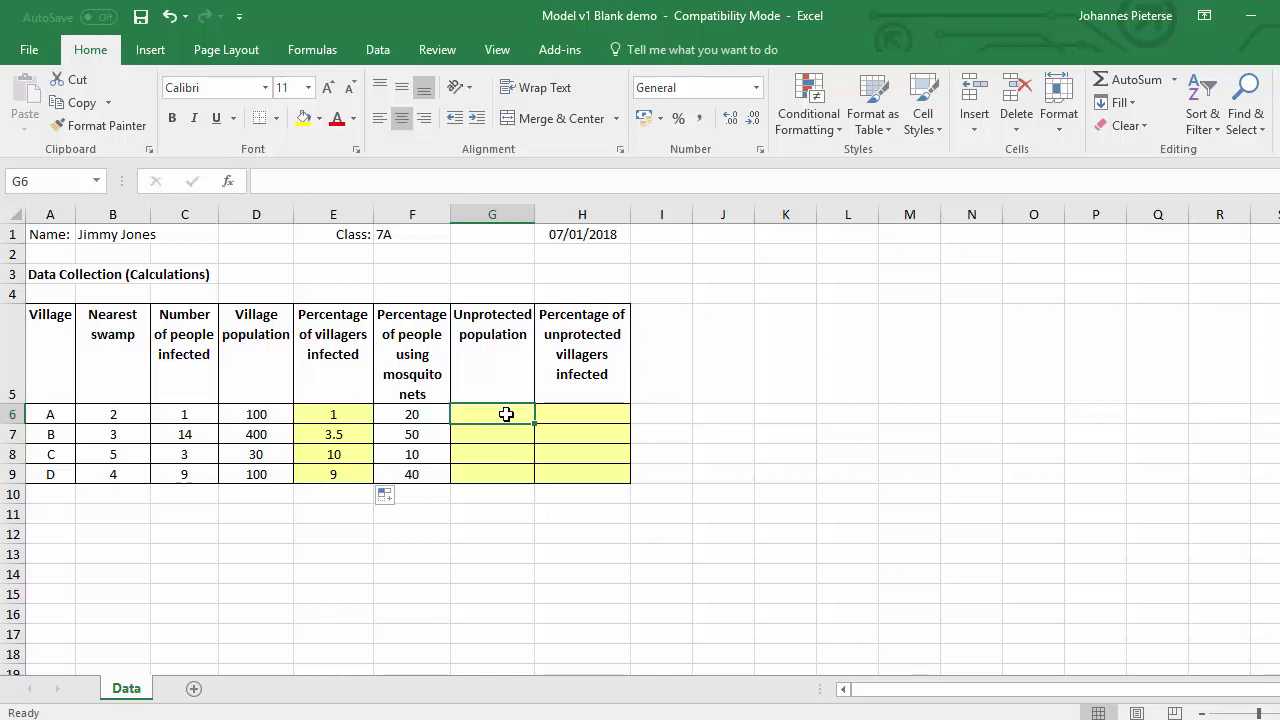
pyautogui.click(427, 413)
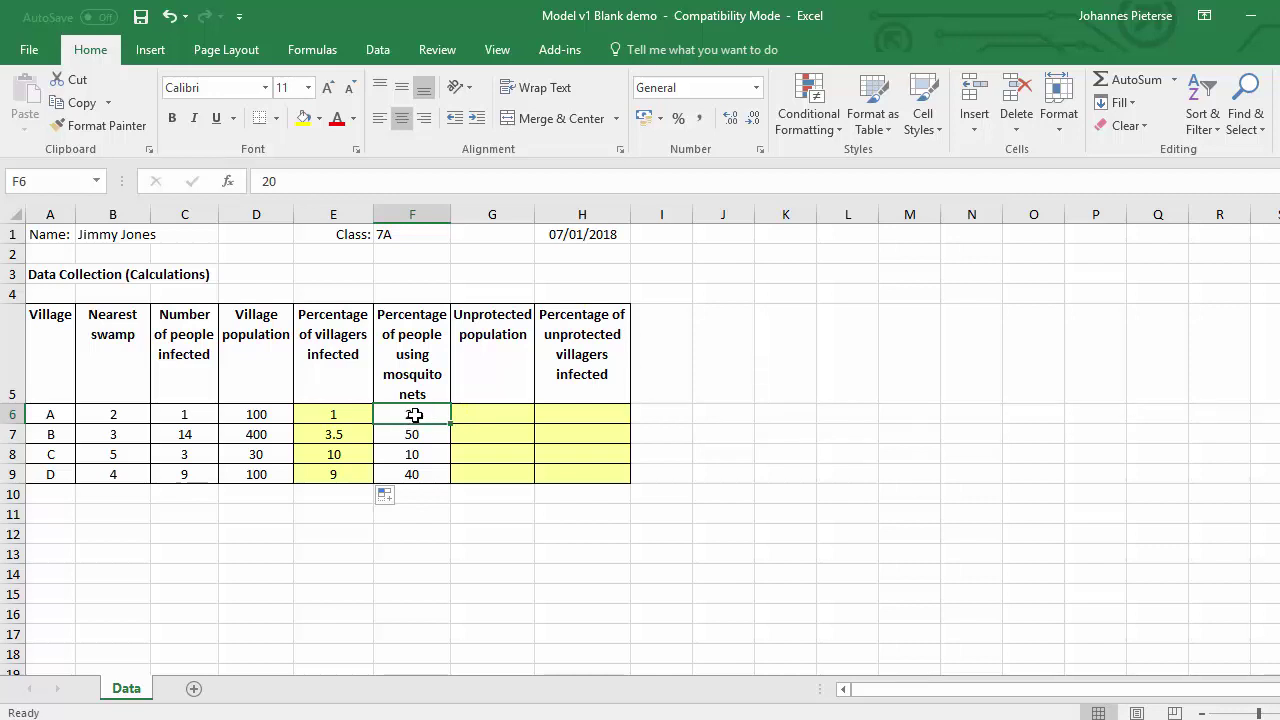
pyautogui.click(477, 412)
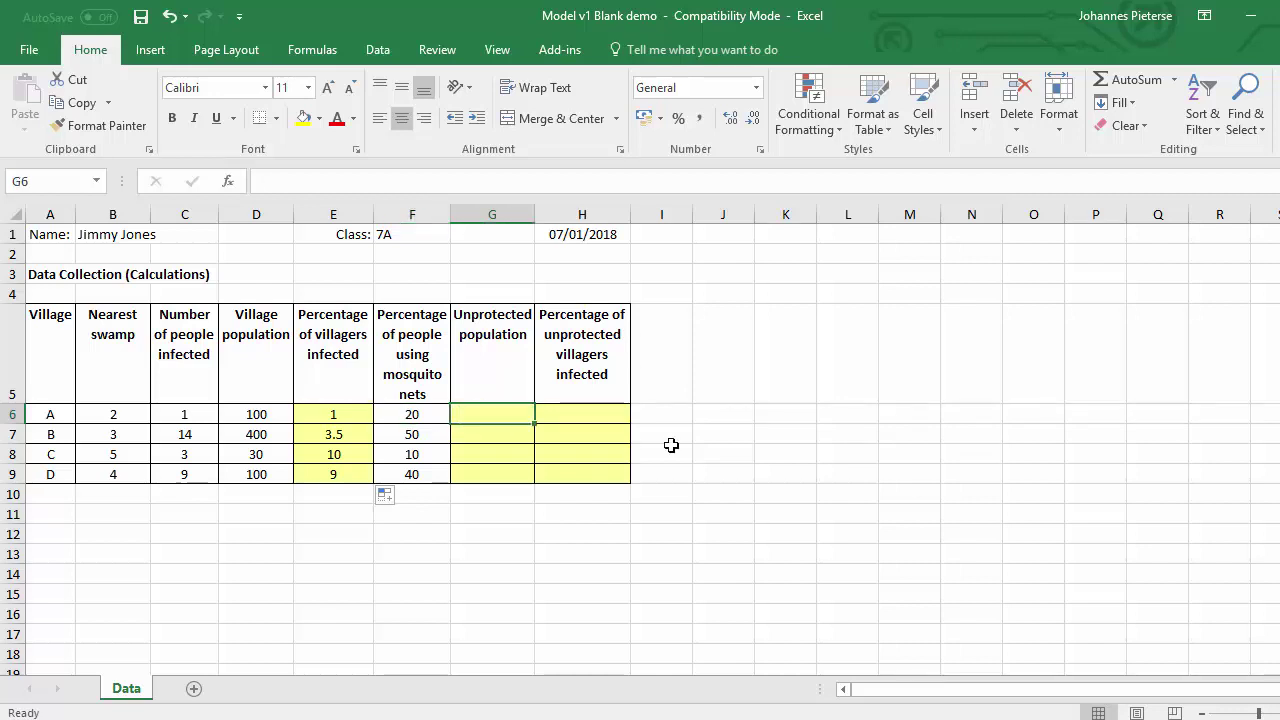
# Enter =D6*80% in G6, giving 80 unprotected people for village A
pyautogui.write('=')
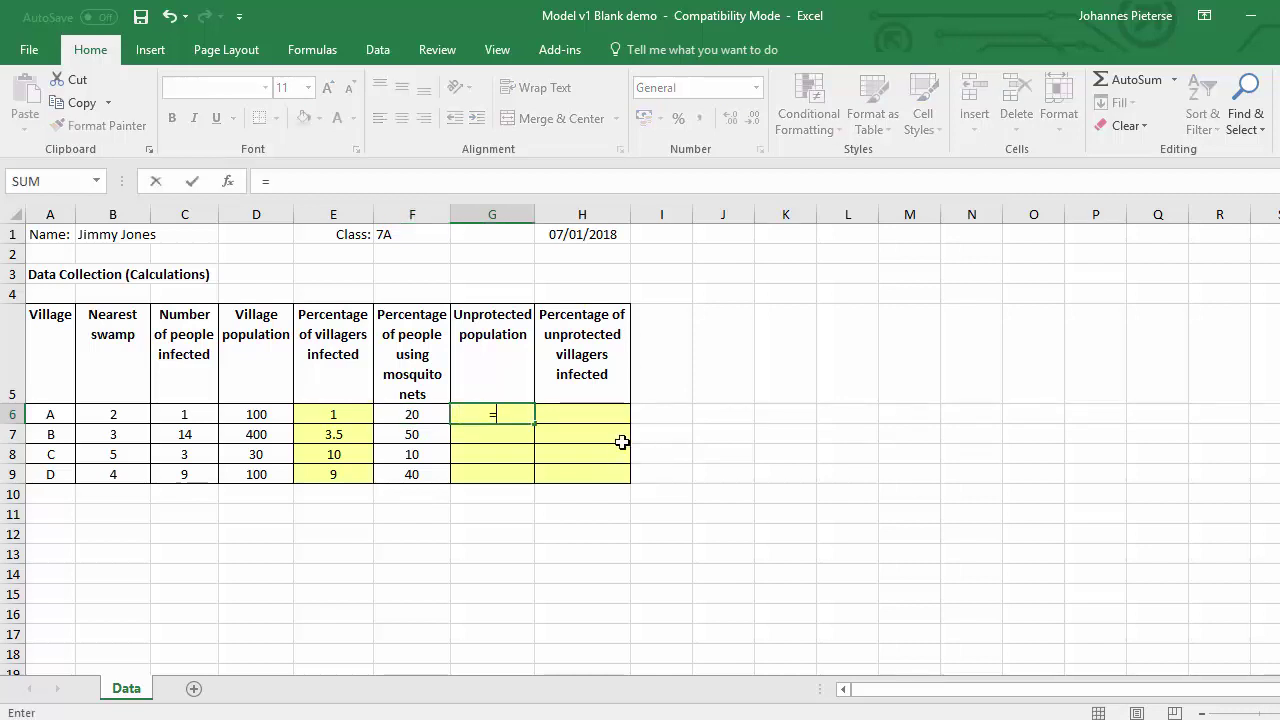
pyautogui.click(270, 415)
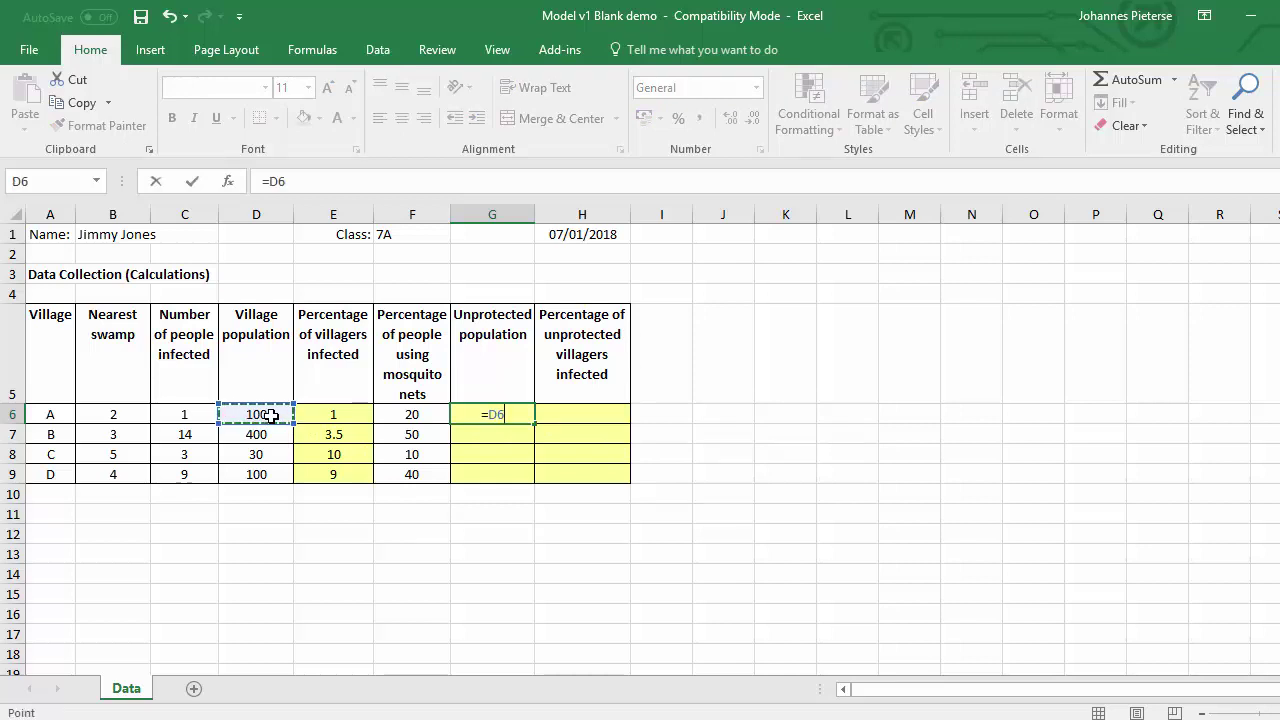
pyautogui.write('*')
pyautogui.write('80')
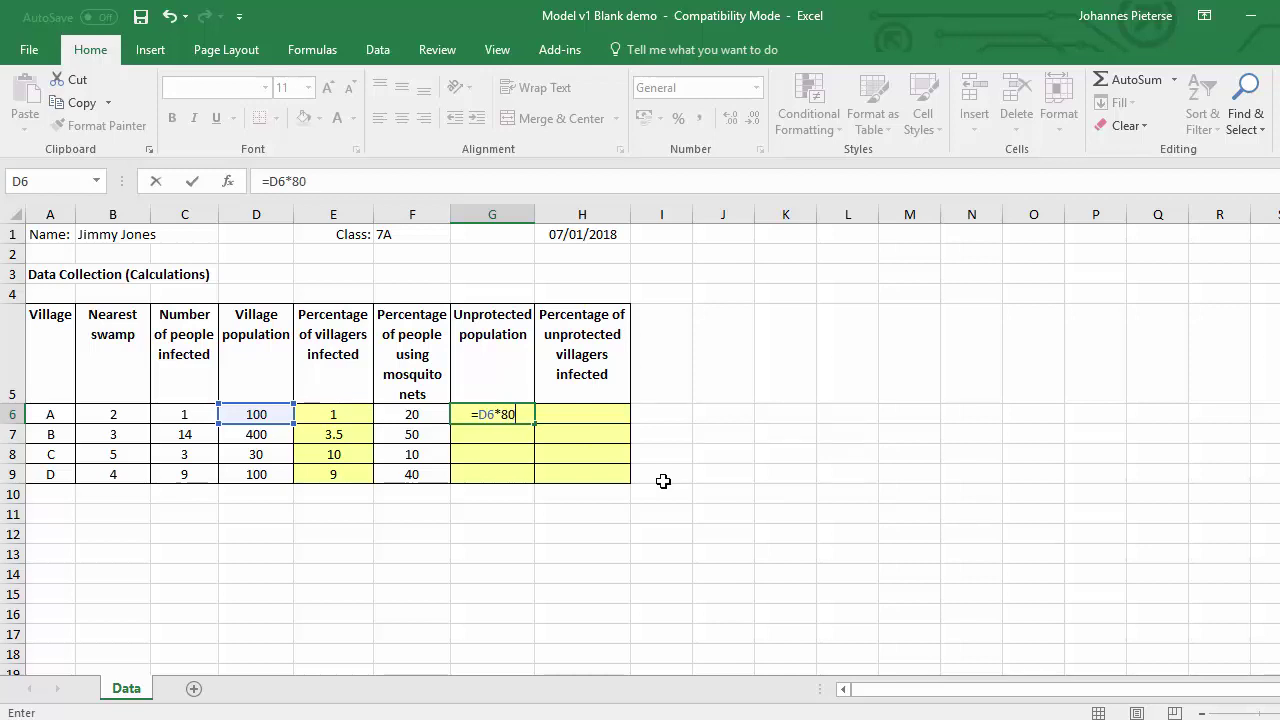
pyautogui.write('%')
pyautogui.press('Return')
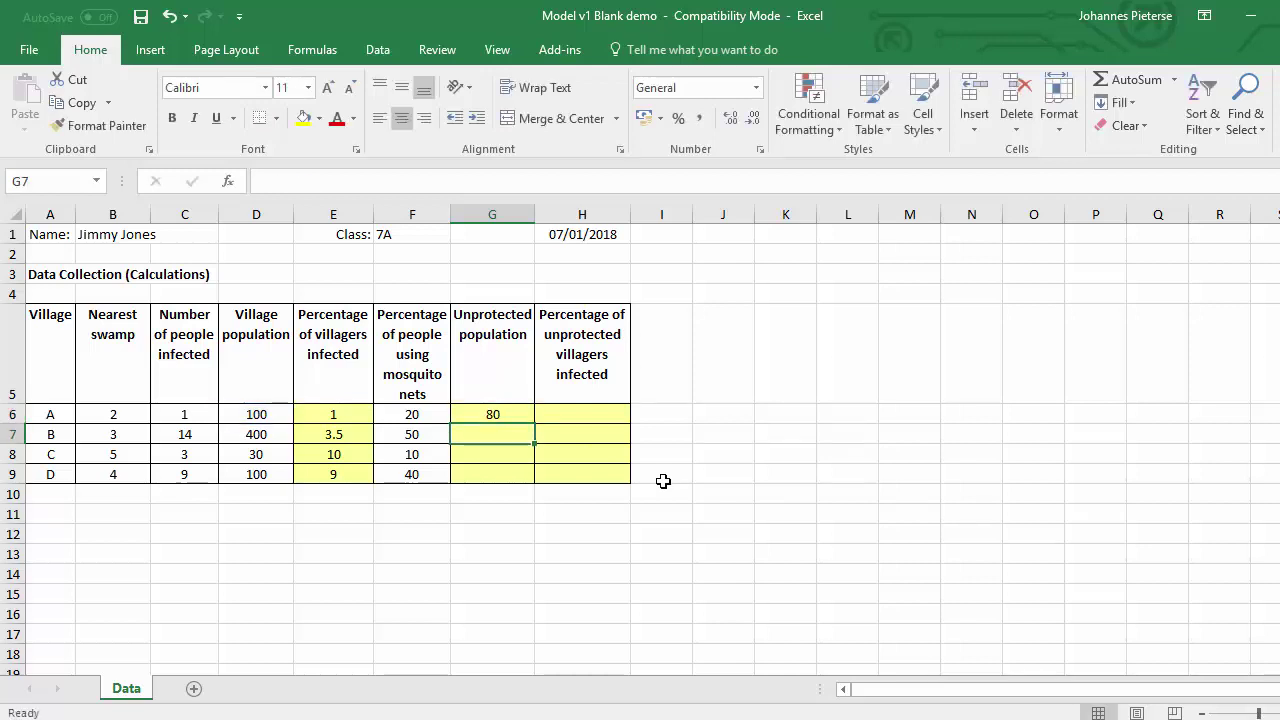
pyautogui.click(514, 416)
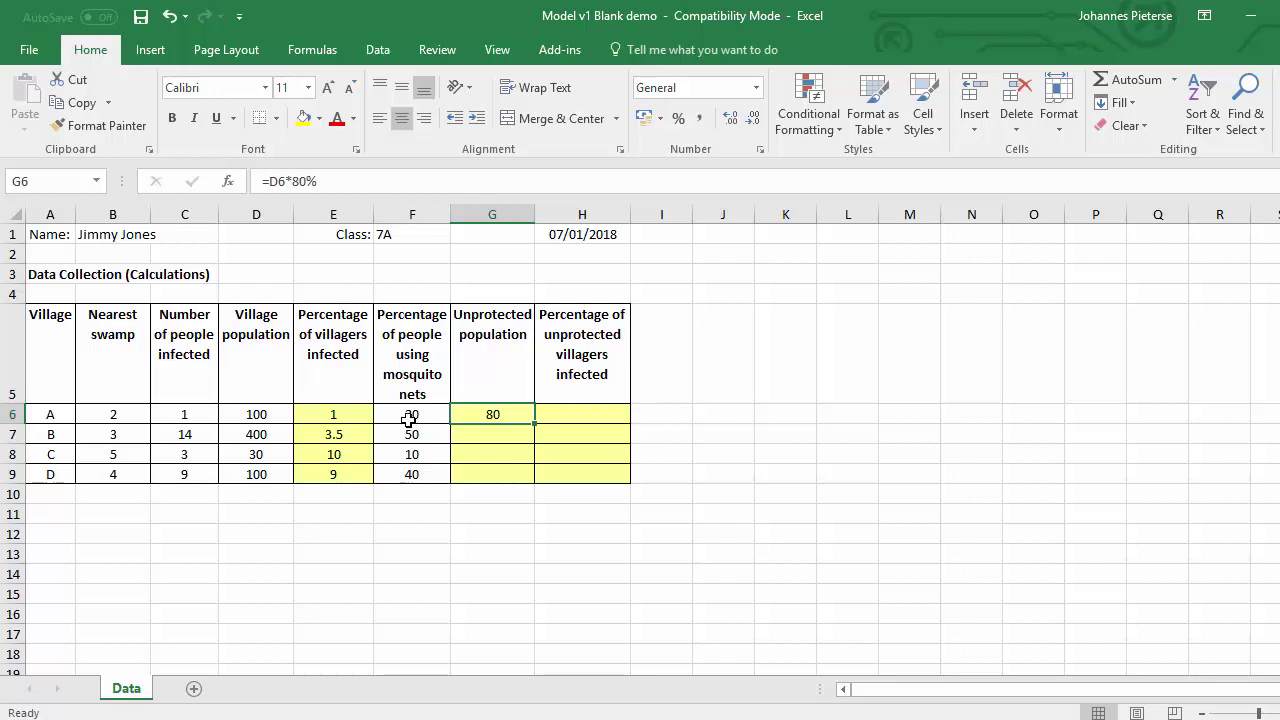
pyautogui.click(268, 414)
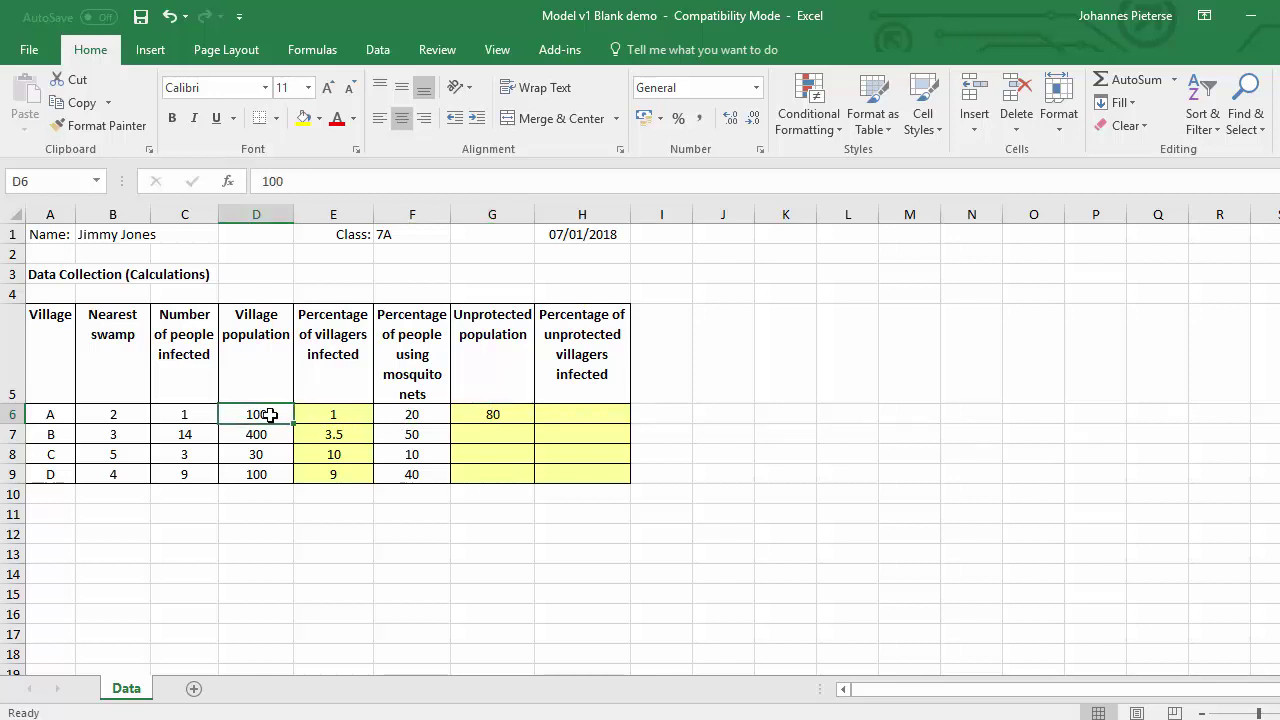
pyautogui.click(505, 415)
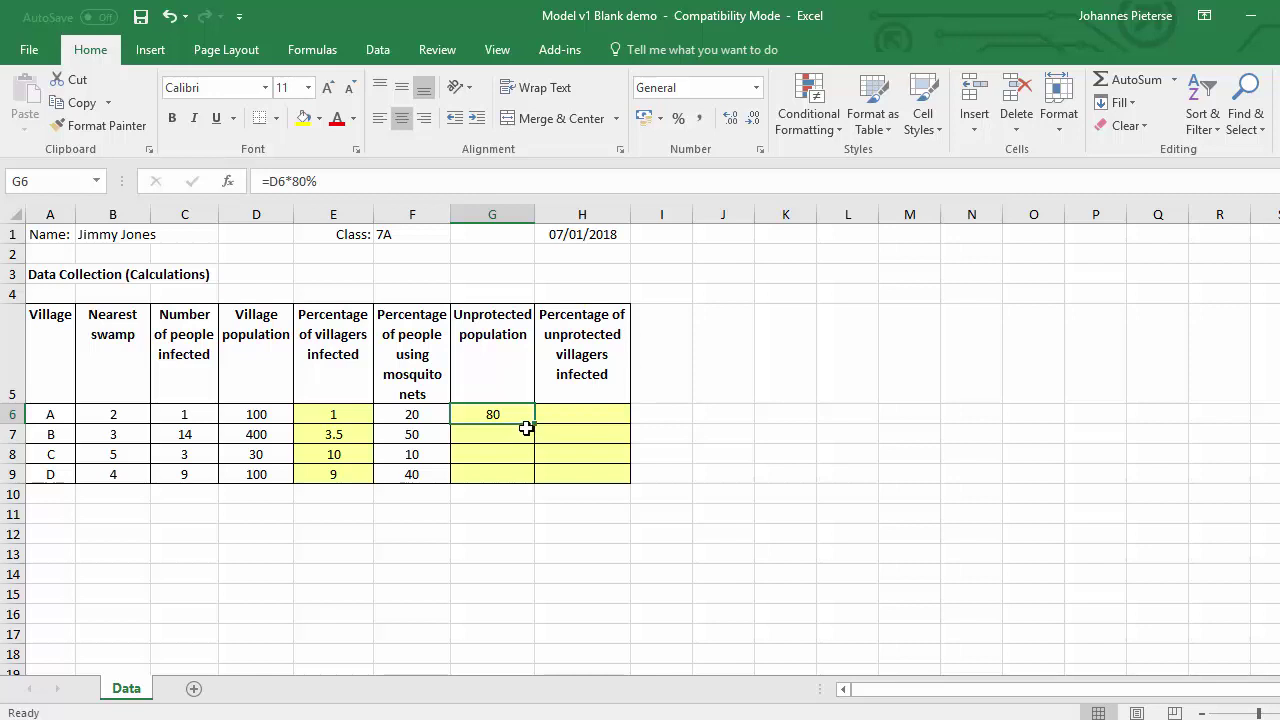
# Fill G6's formula down to G9 and inspect the copied formulas in G7–G9
pyautogui.moveTo(540, 424); pyautogui.dragTo(528, 480)
pyautogui.click(491, 434)
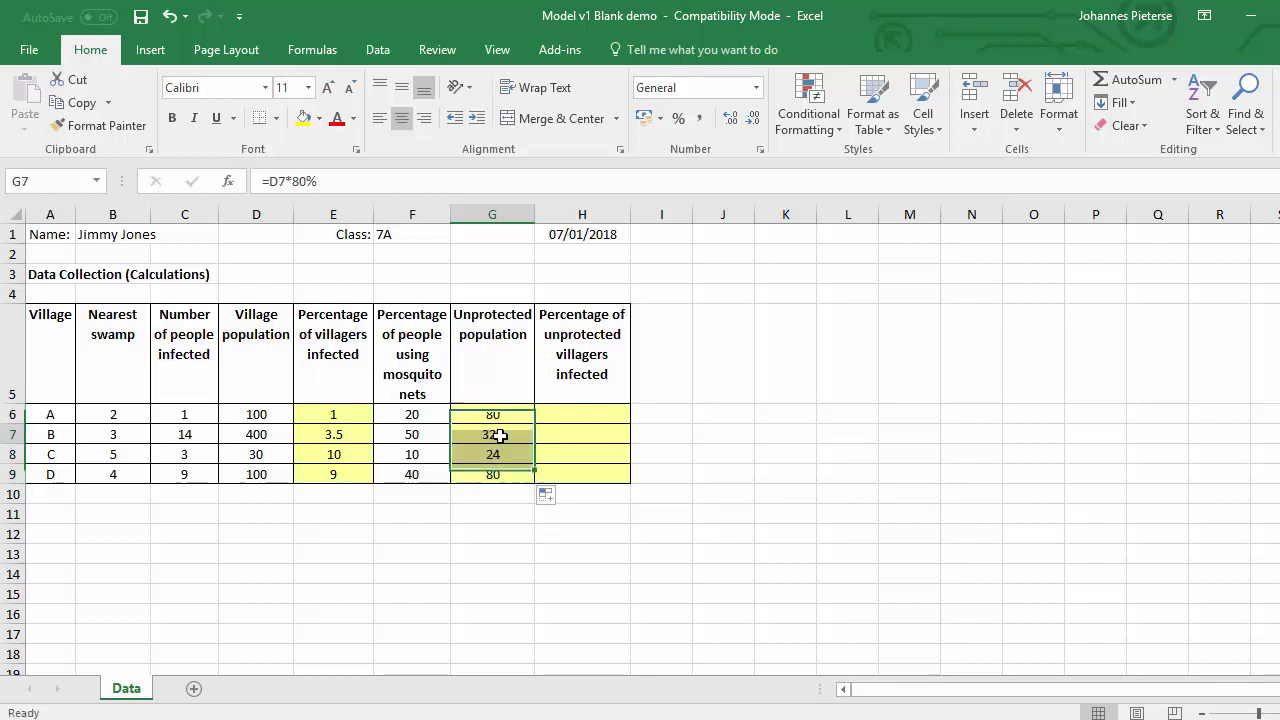
pyautogui.click(492, 453)
pyautogui.click(497, 474)
pyautogui.click(492, 434)
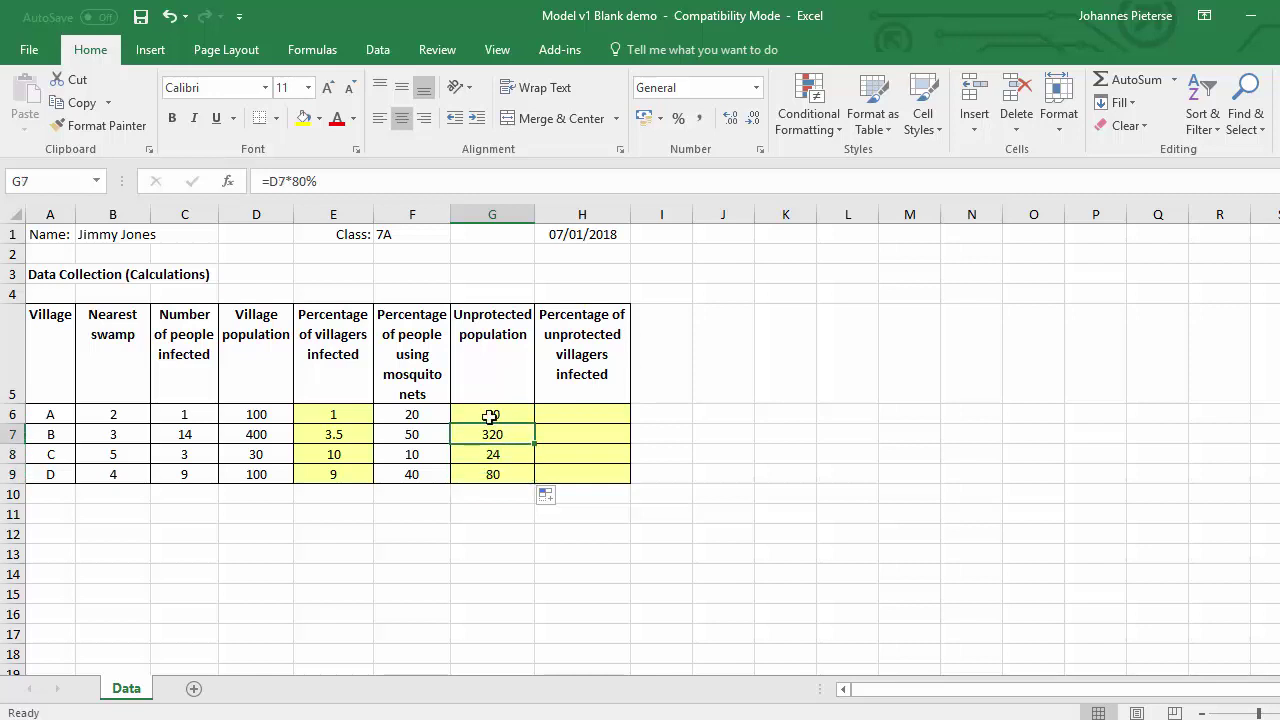
pyautogui.click(295, 181)
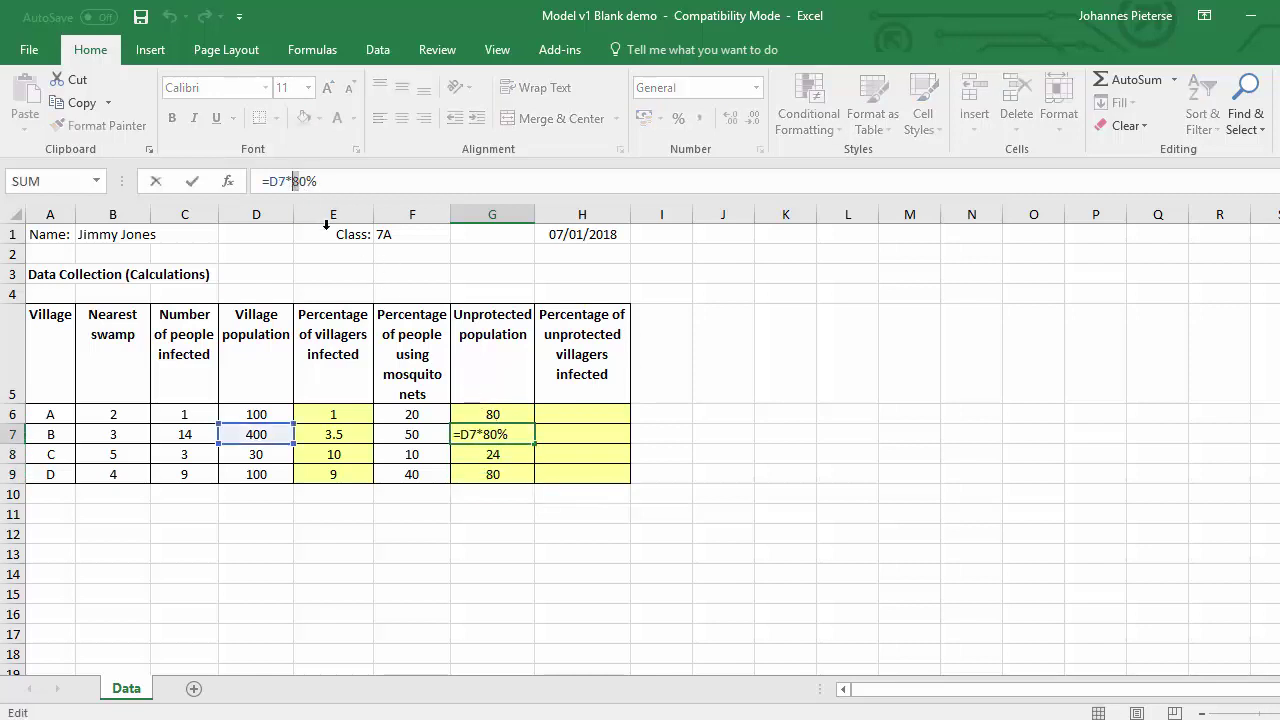
pyautogui.click(500, 455)
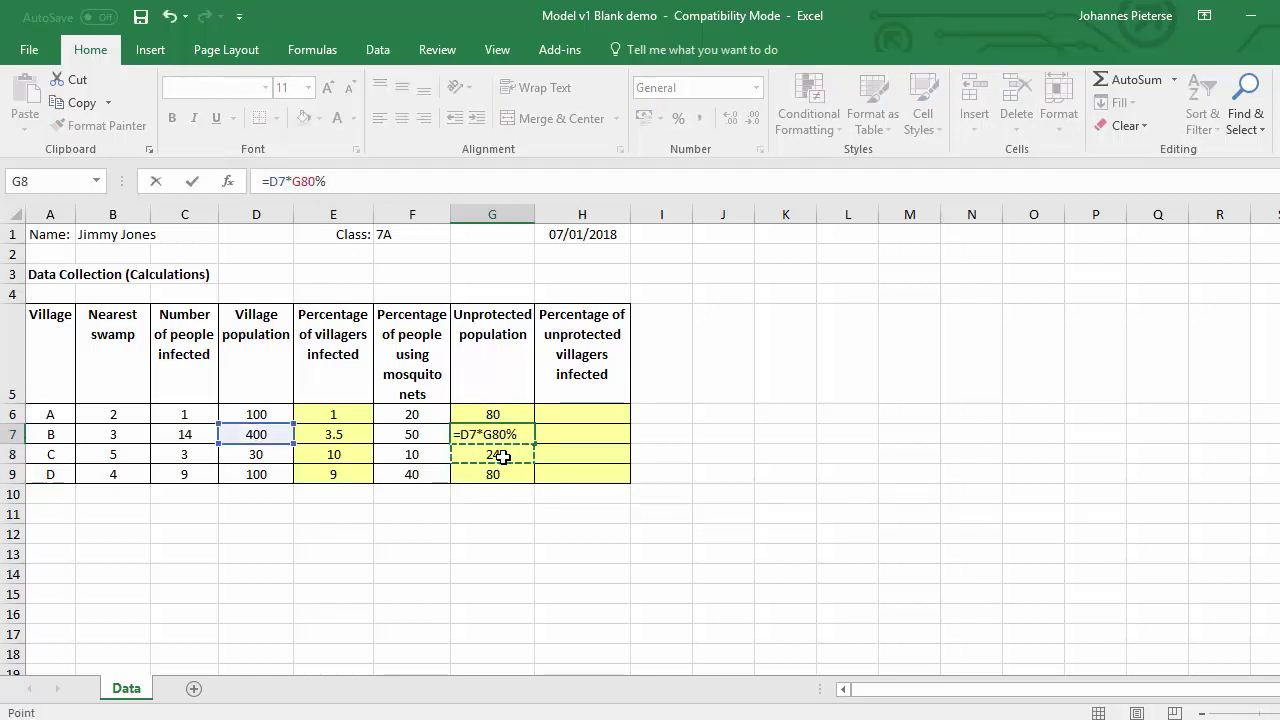
pyautogui.press('Escape')
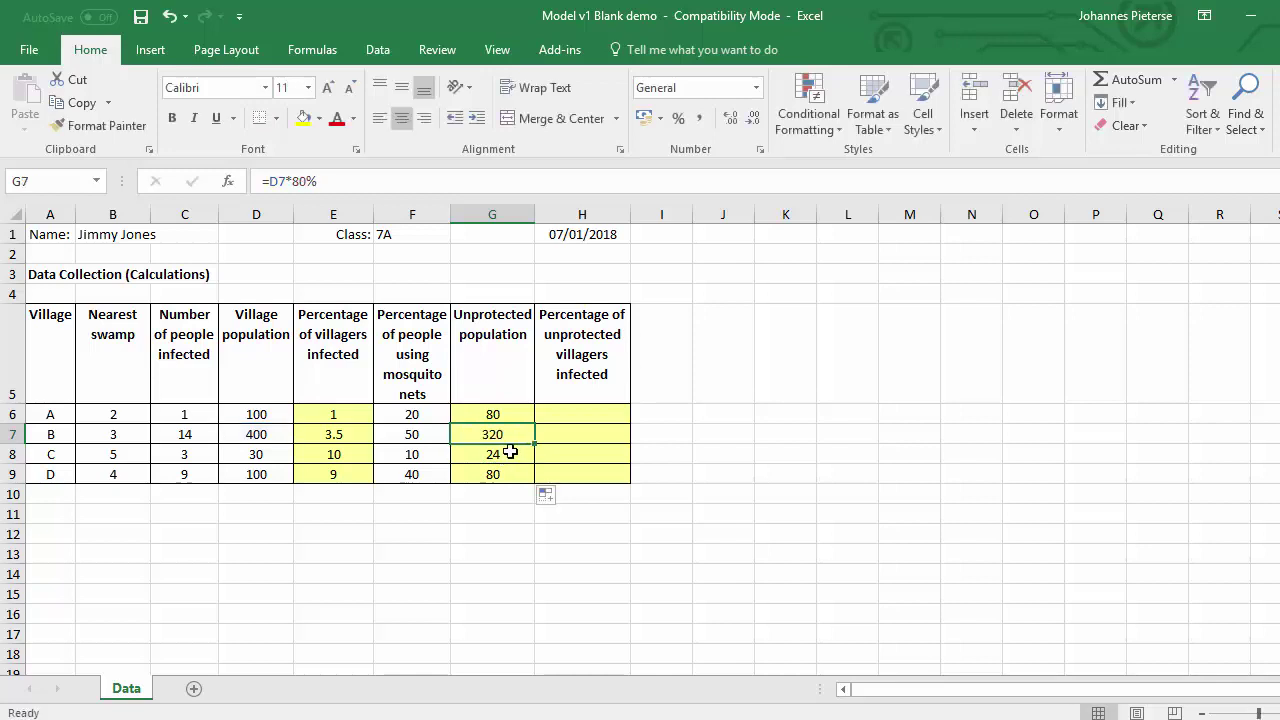
pyautogui.click(510, 452)
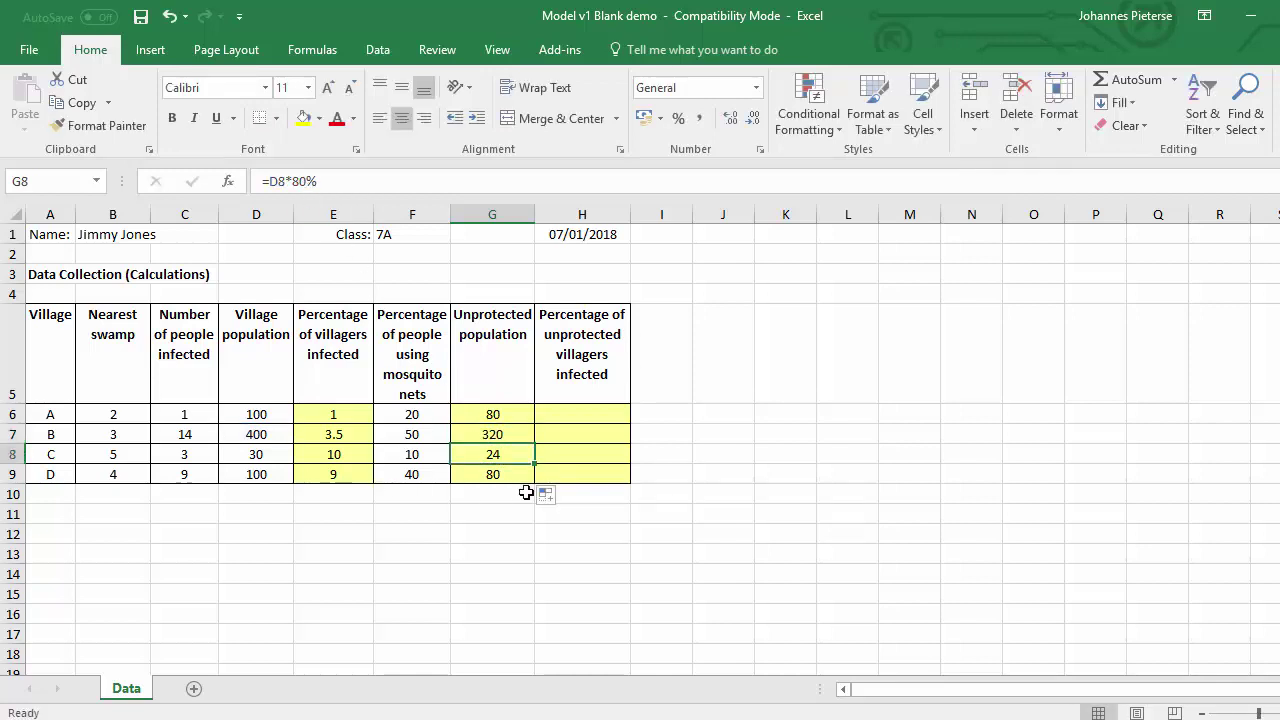
pyautogui.click(508, 476)
pyautogui.click(500, 416)
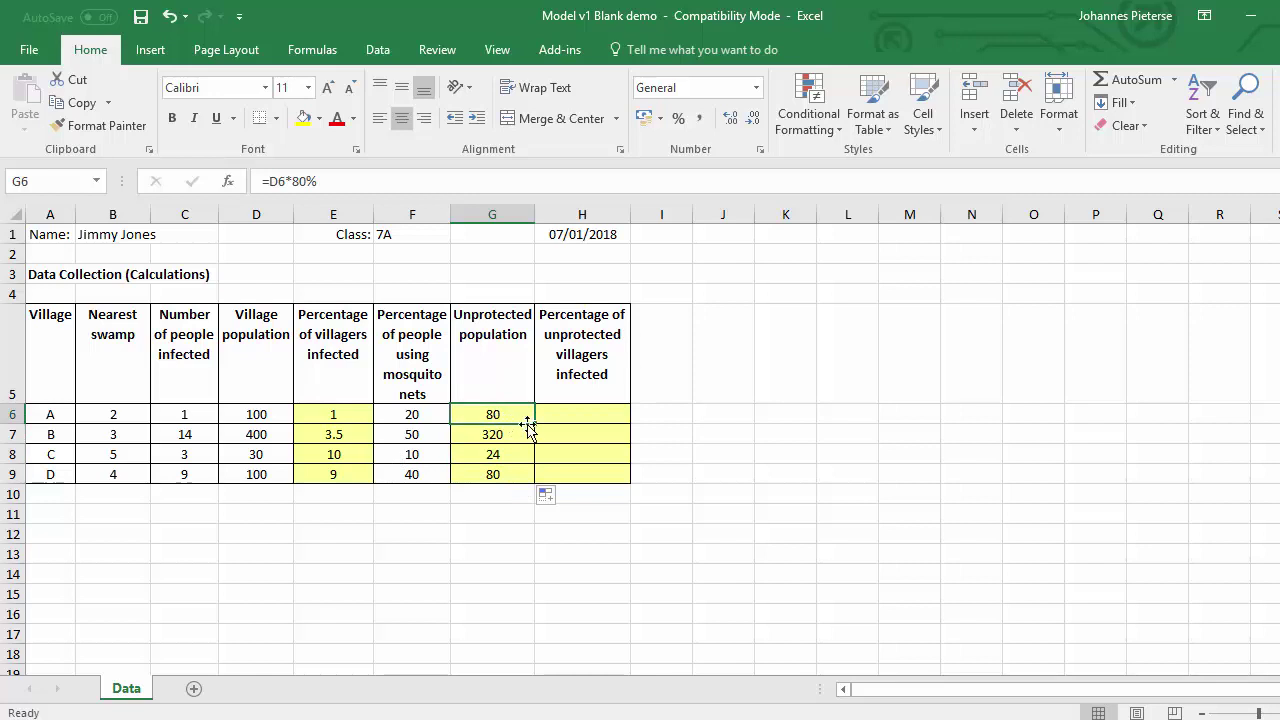
# Clear G7:G9 and confirm they are empty, leaving only G6's 80
pyautogui.moveTo(510, 436); pyautogui.dragTo(509, 474)
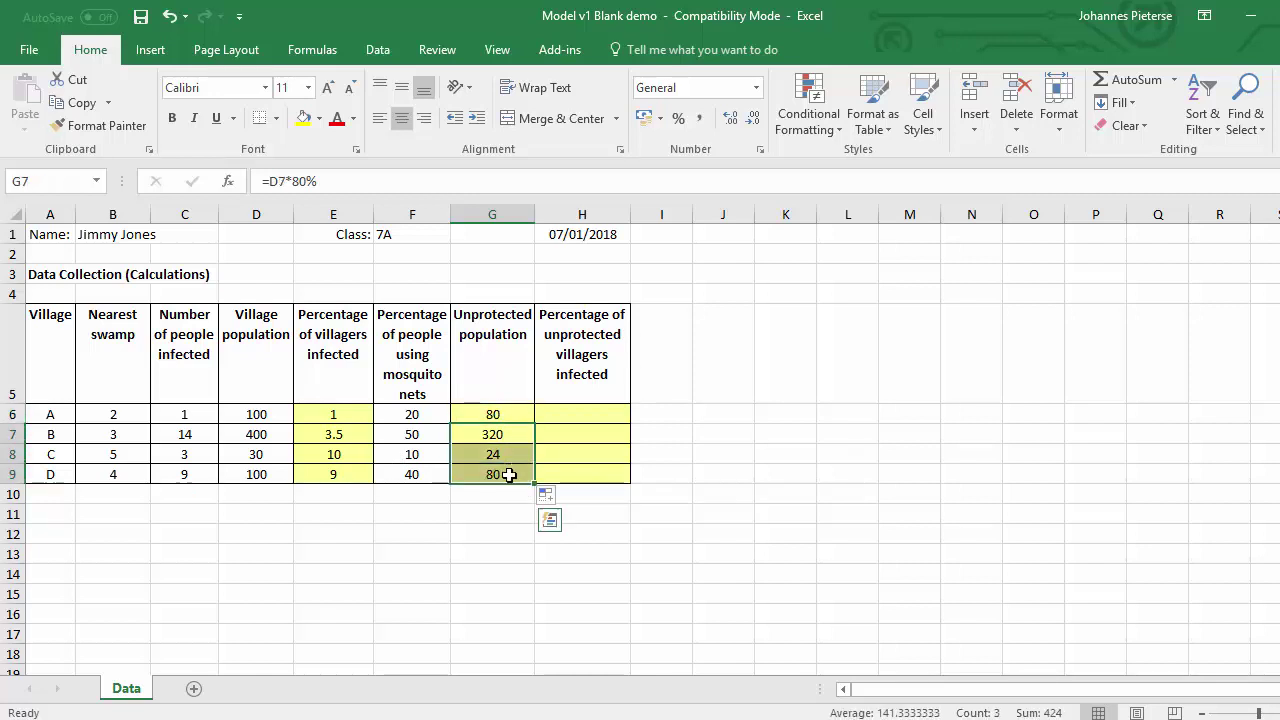
pyautogui.press('Delete')
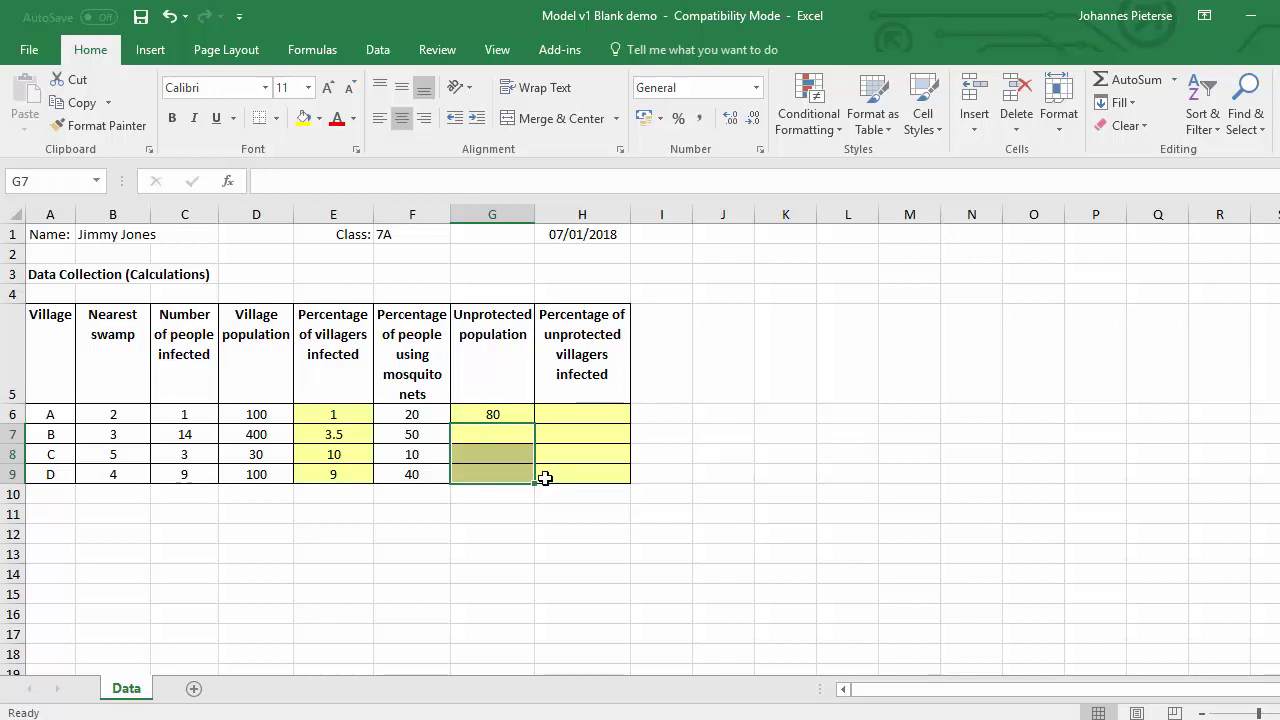
pyautogui.click(514, 414)
pyautogui.click(508, 429)
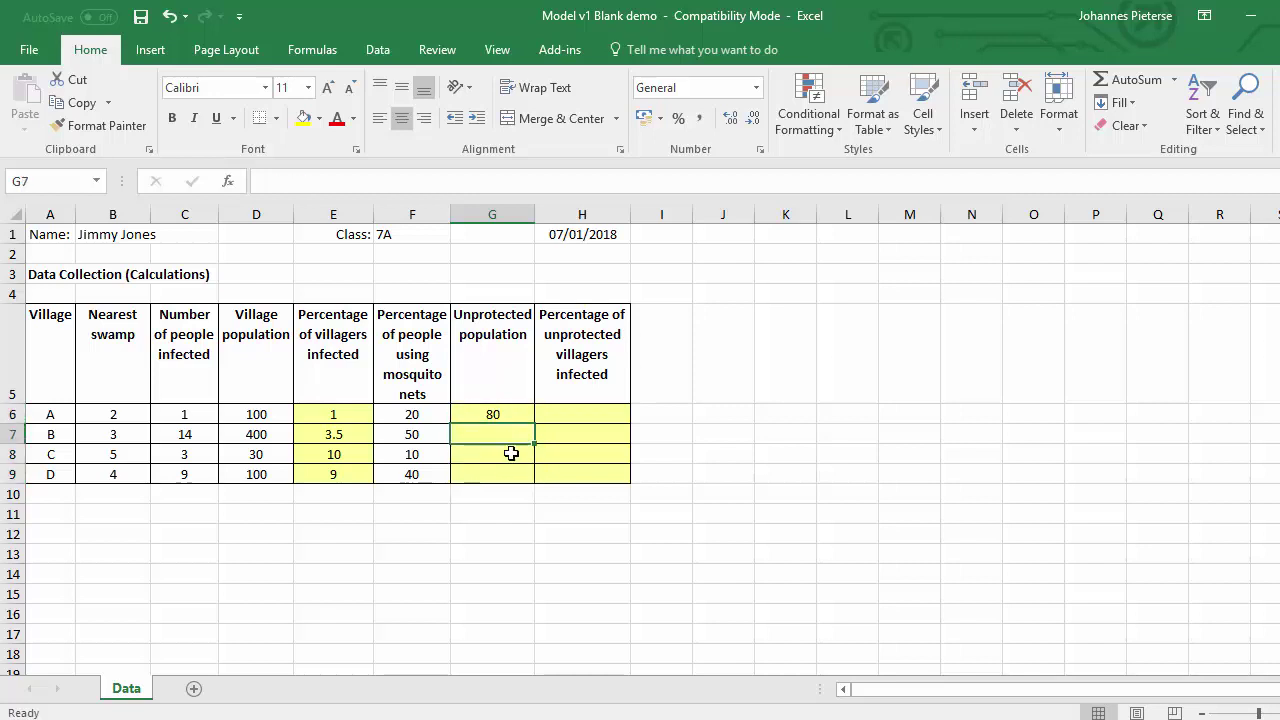
pyautogui.click(508, 451)
pyautogui.click(508, 470)
pyautogui.click(506, 418)
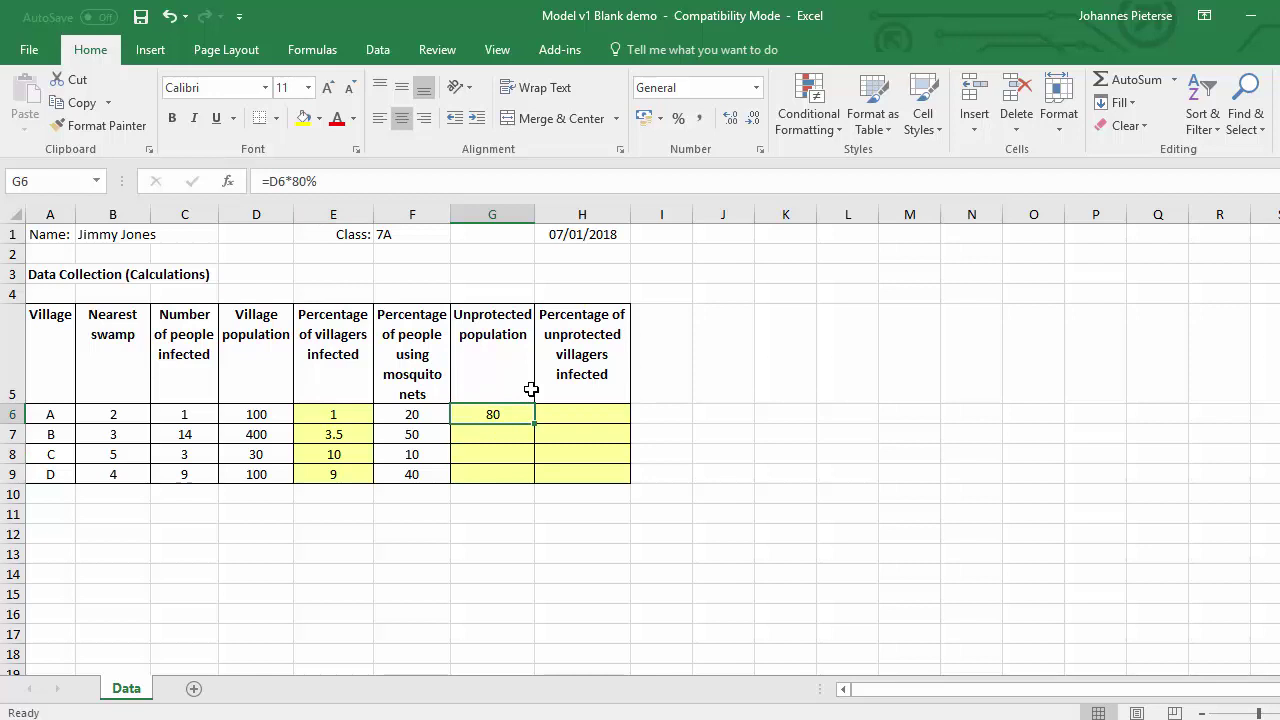
# Replace G6's formula with =D6*(100-F6)%, still giving 80
pyautogui.press('Delete')
pyautogui.write('=')
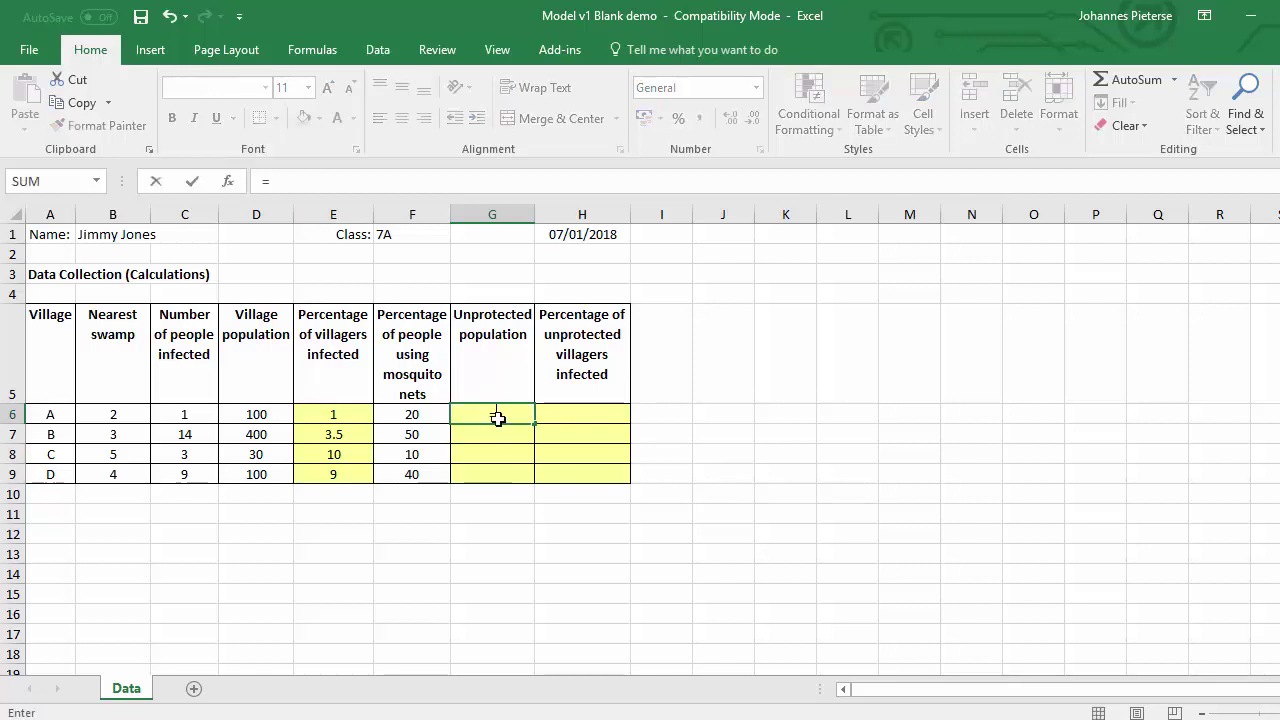
pyautogui.click(255, 414)
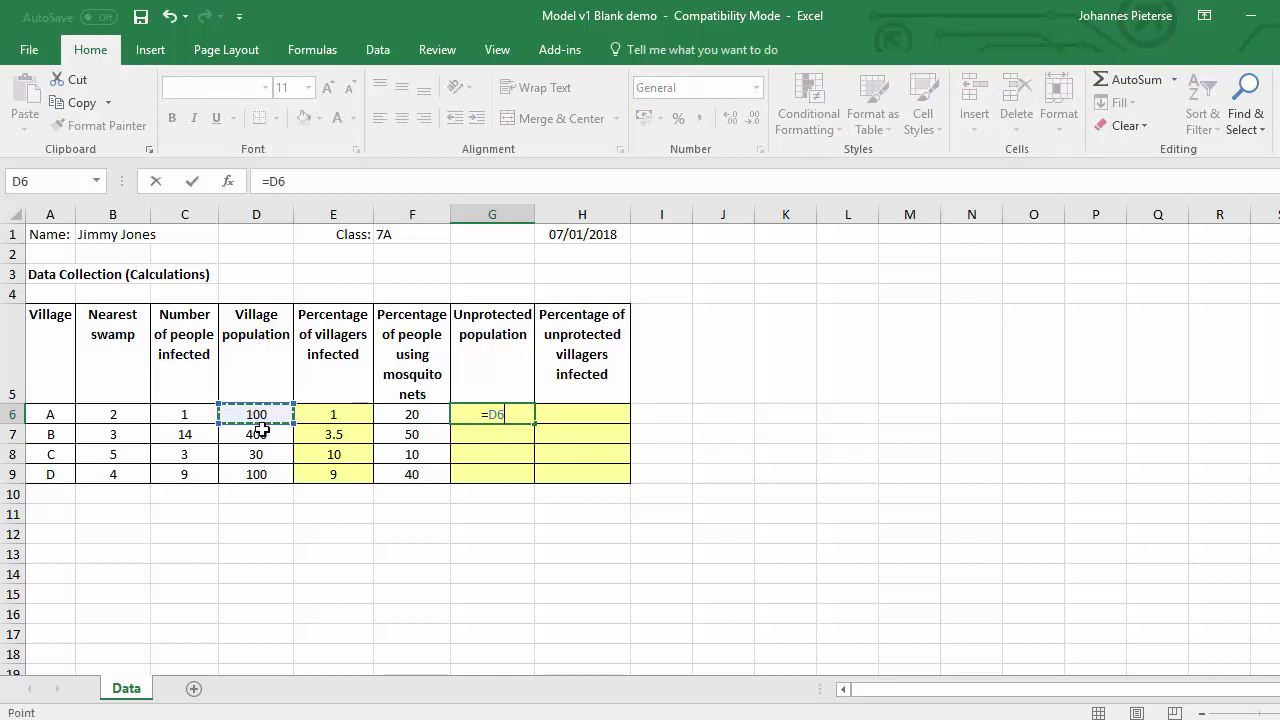
pyautogui.write('*(100-')
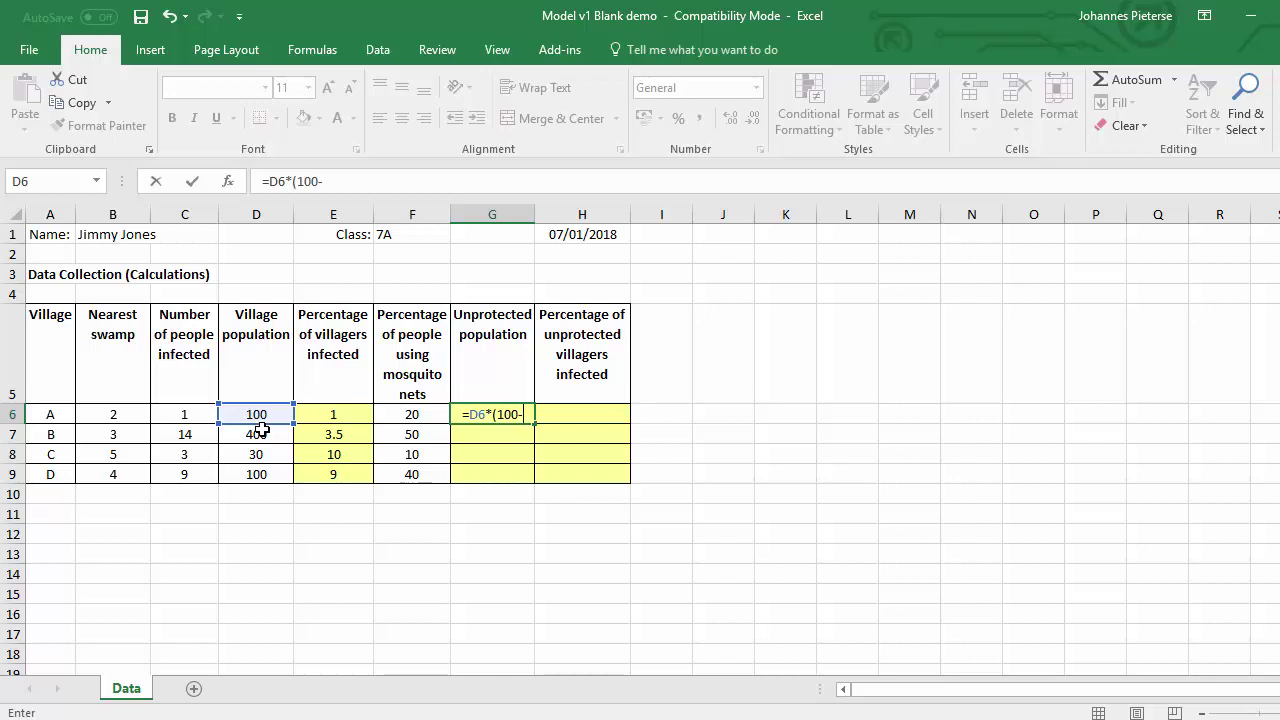
pyautogui.click(416, 416)
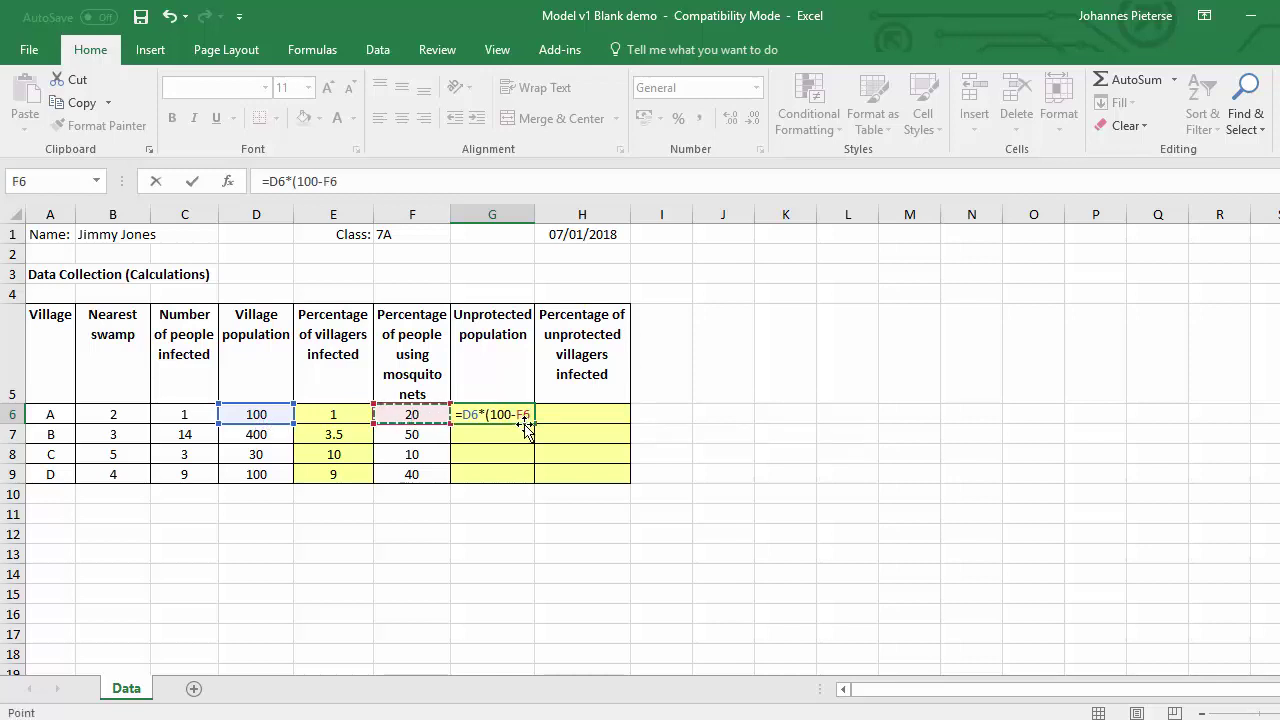
pyautogui.write(')%')
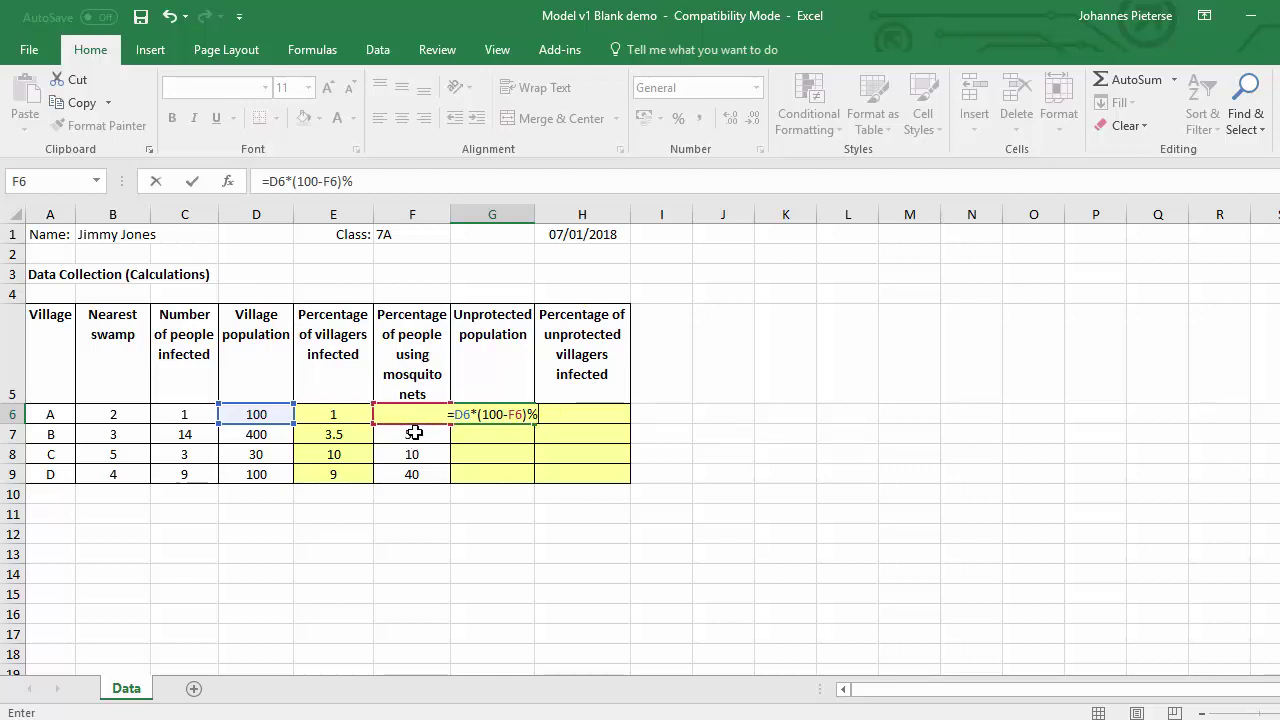
pyautogui.press('Return')
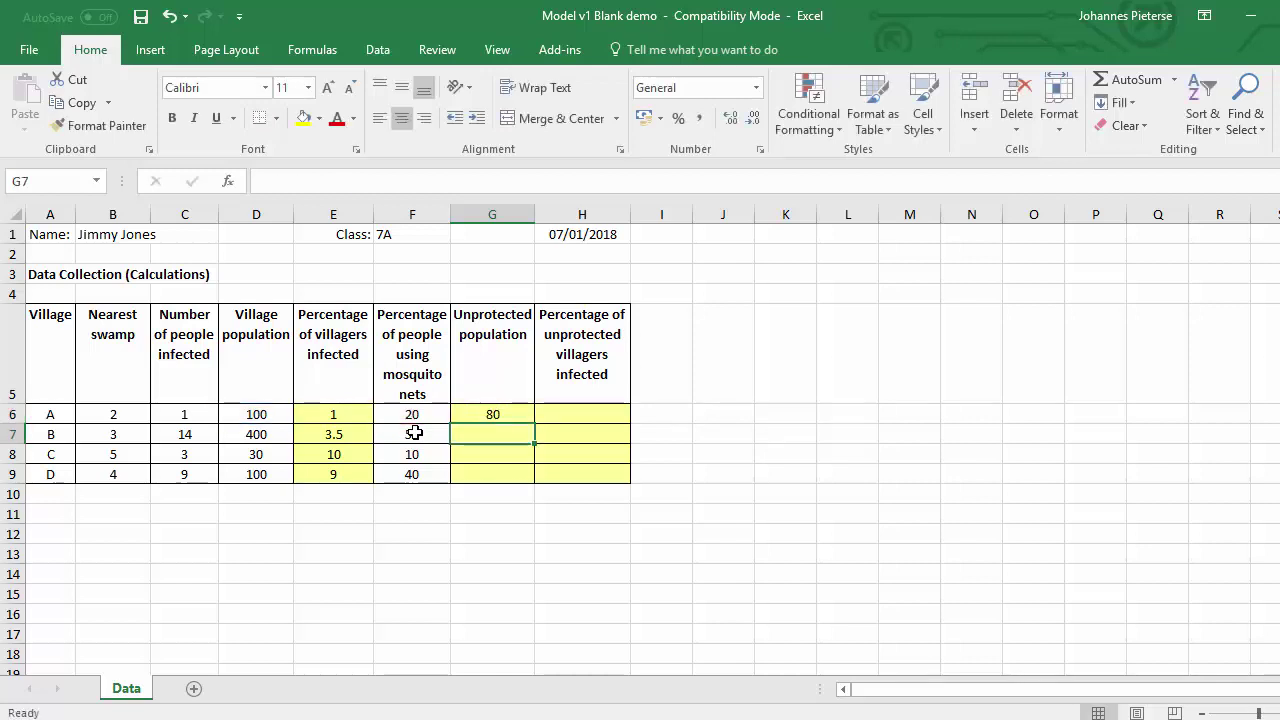
# Fill G6's formula down to G9, giving 200, 27 and 60
pyautogui.click(516, 413)
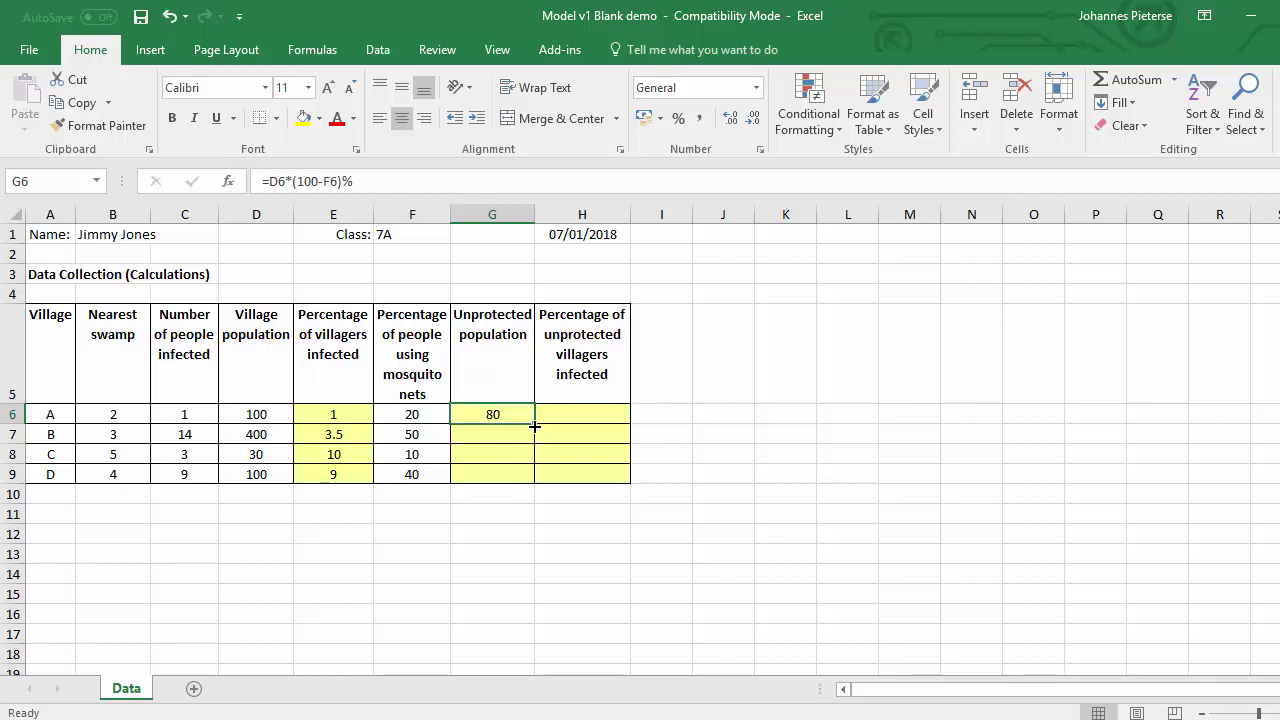
pyautogui.moveTo(534, 423); pyautogui.dragTo(543, 478)
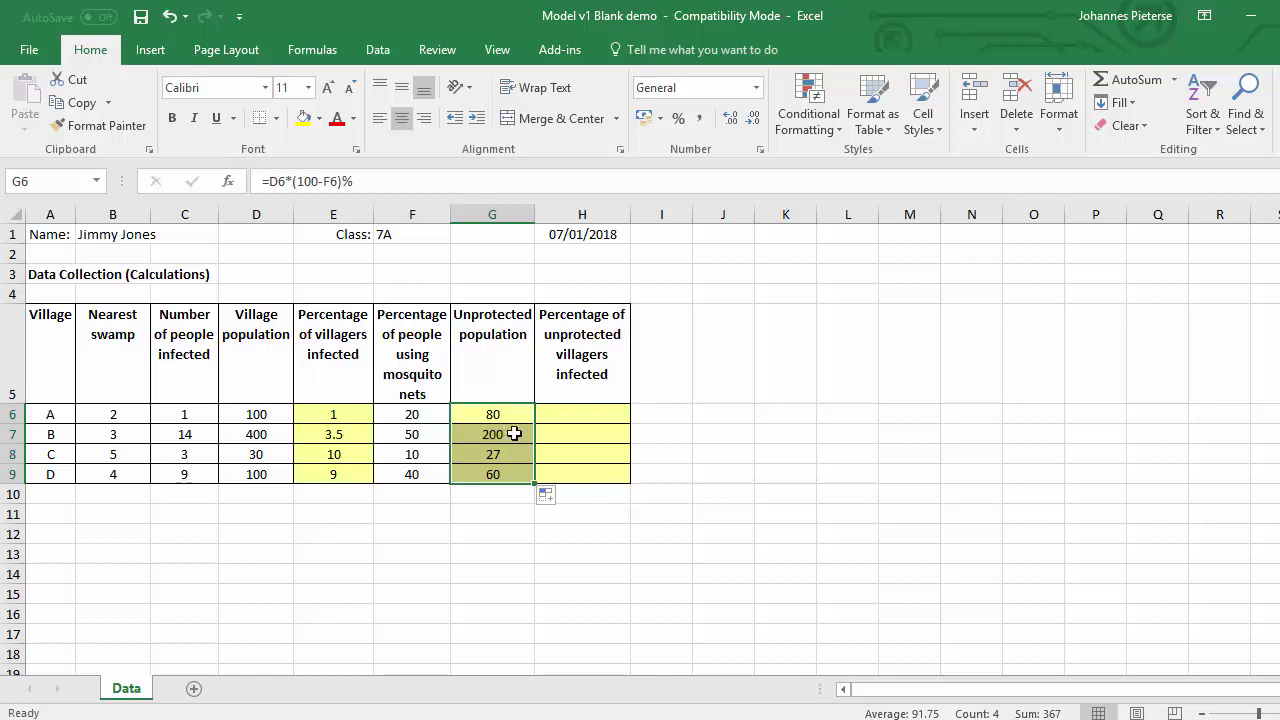
pyautogui.click(515, 434)
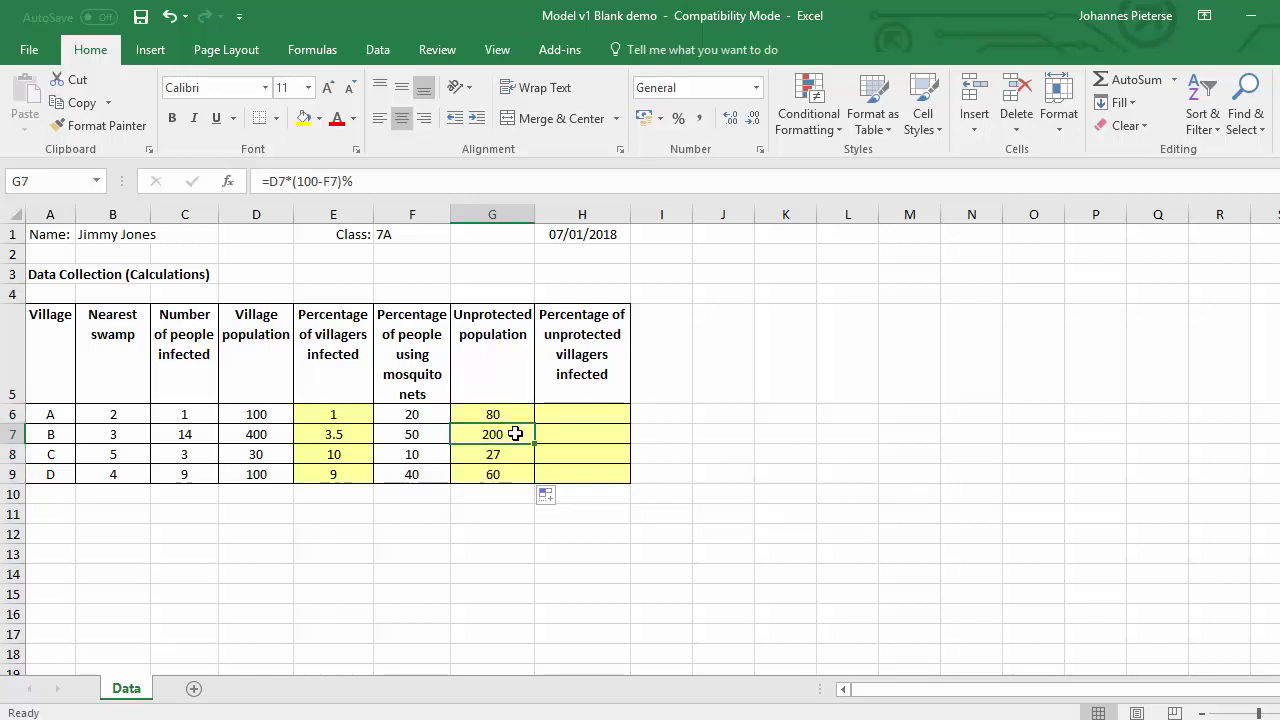
pyautogui.doubleClick(515, 434)
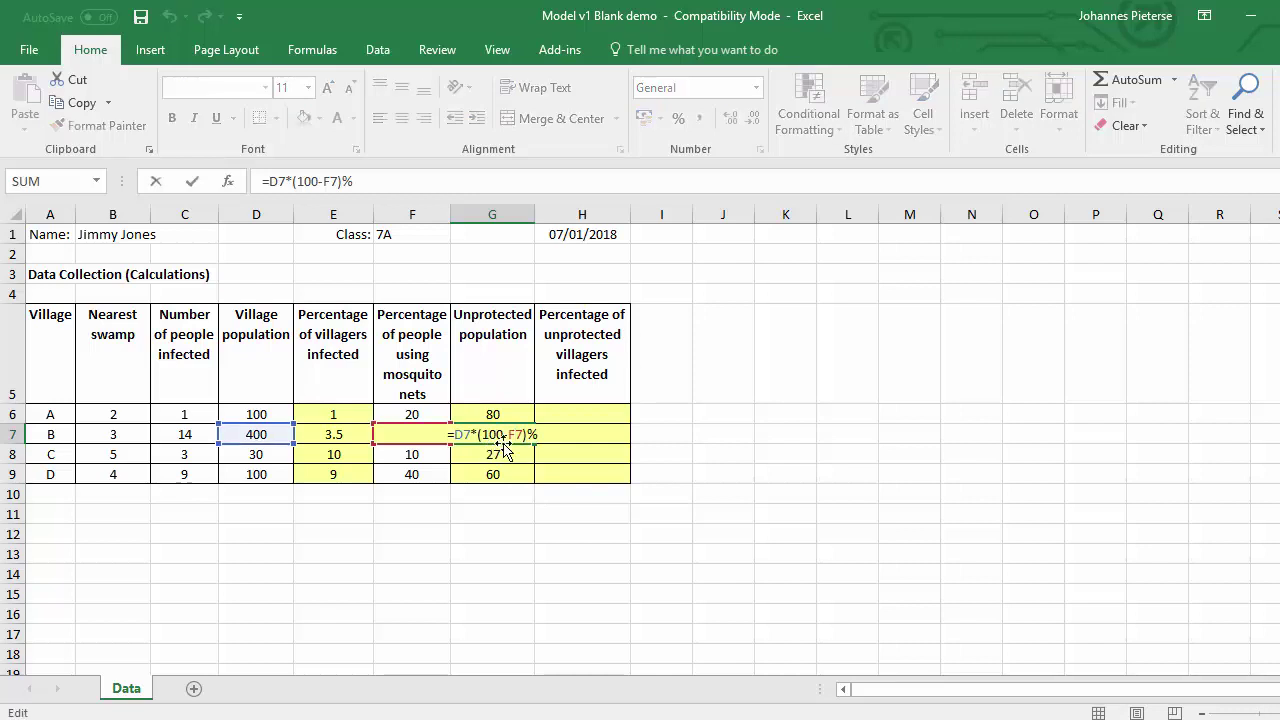
pyautogui.press('Escape')
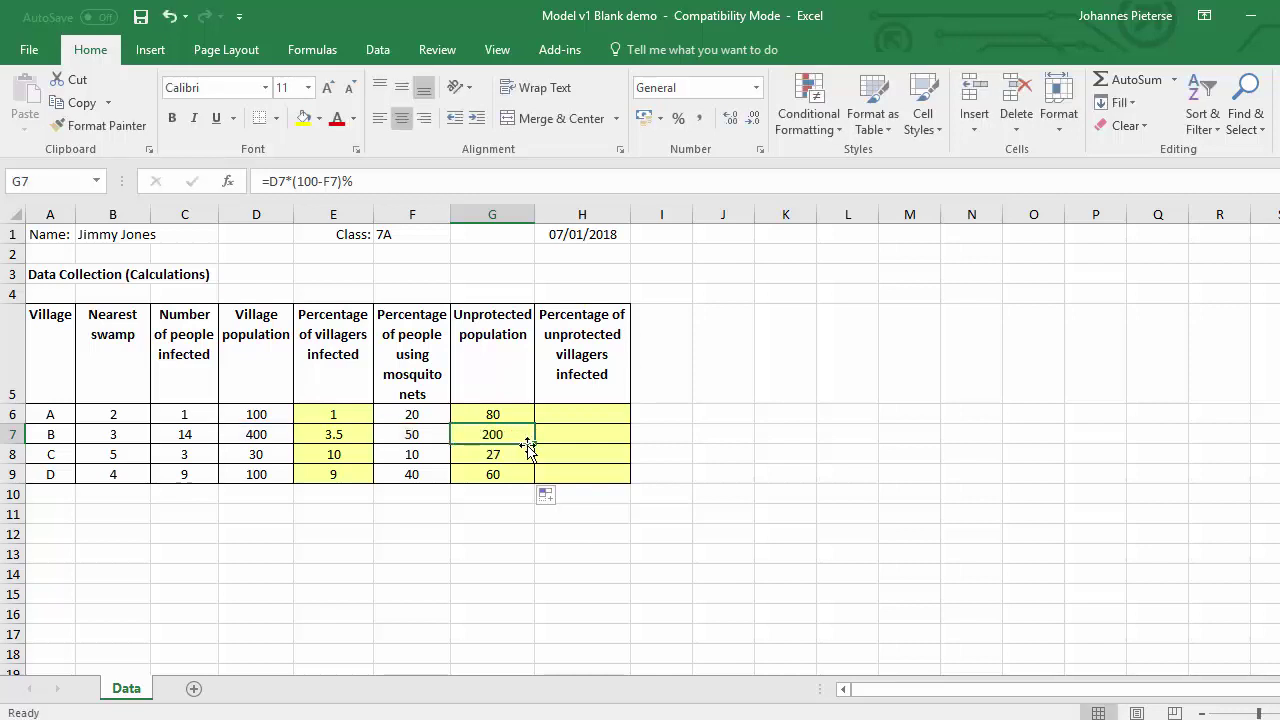
# Compare G7's F7 reference with the net-use percentages in F7–F9 and review G6's bracketed part
pyautogui.click(420, 436)
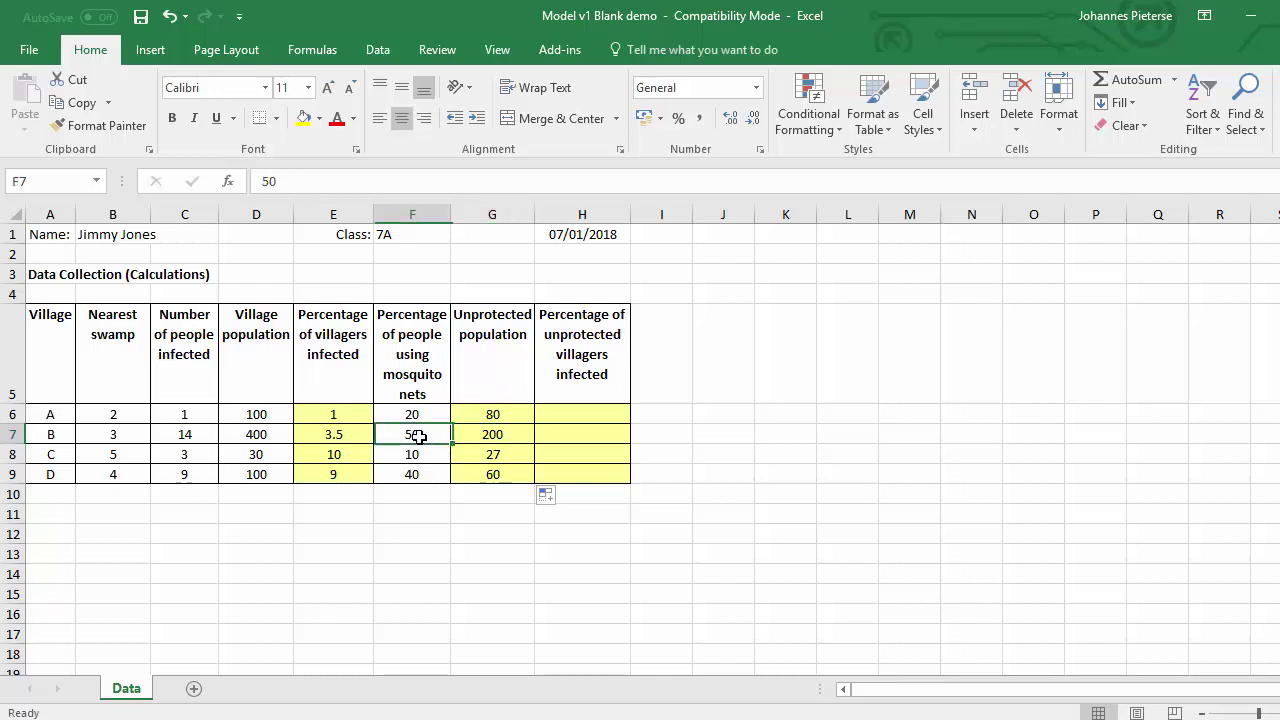
pyautogui.click(429, 454)
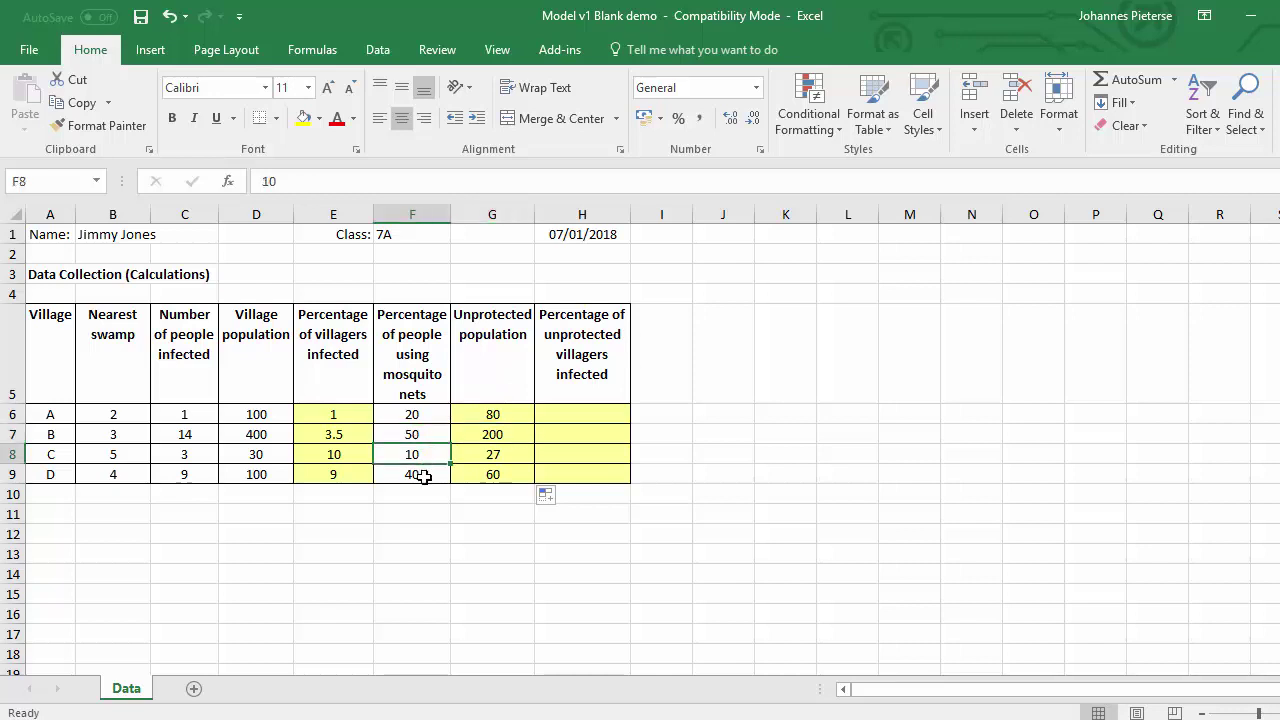
pyautogui.click(420, 476)
pyautogui.click(500, 440)
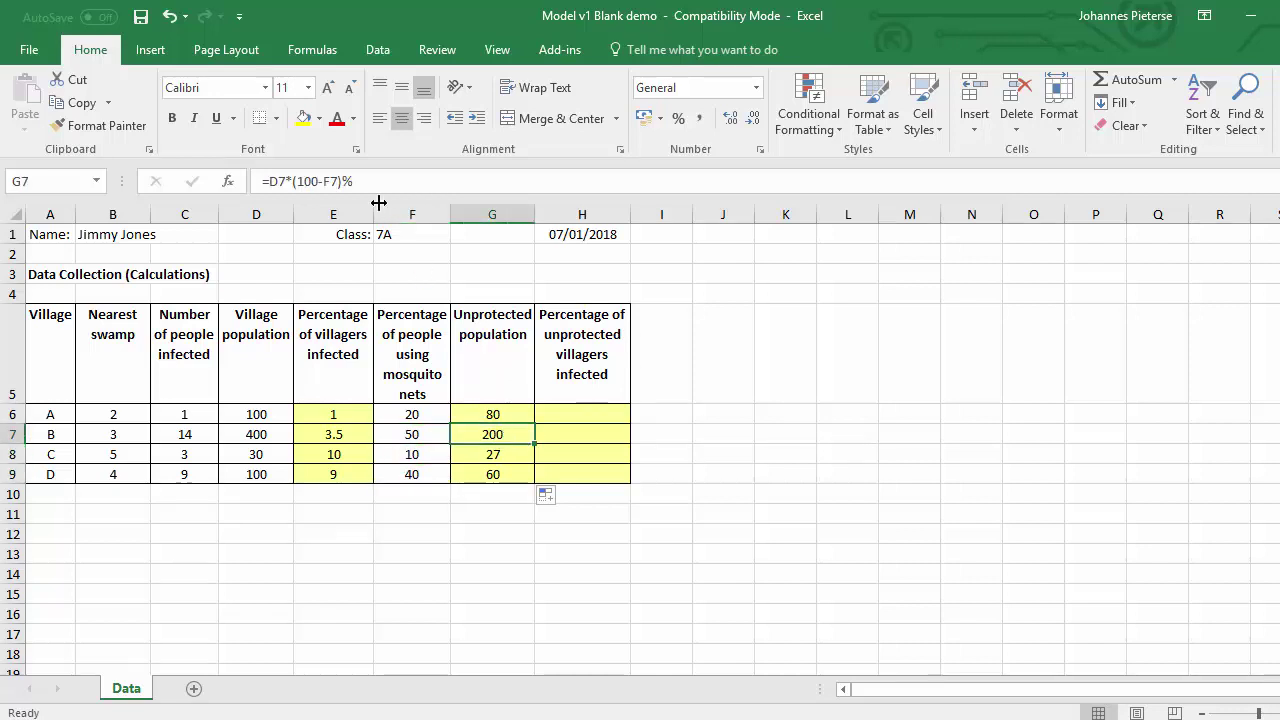
pyautogui.doubleClick(322, 181)
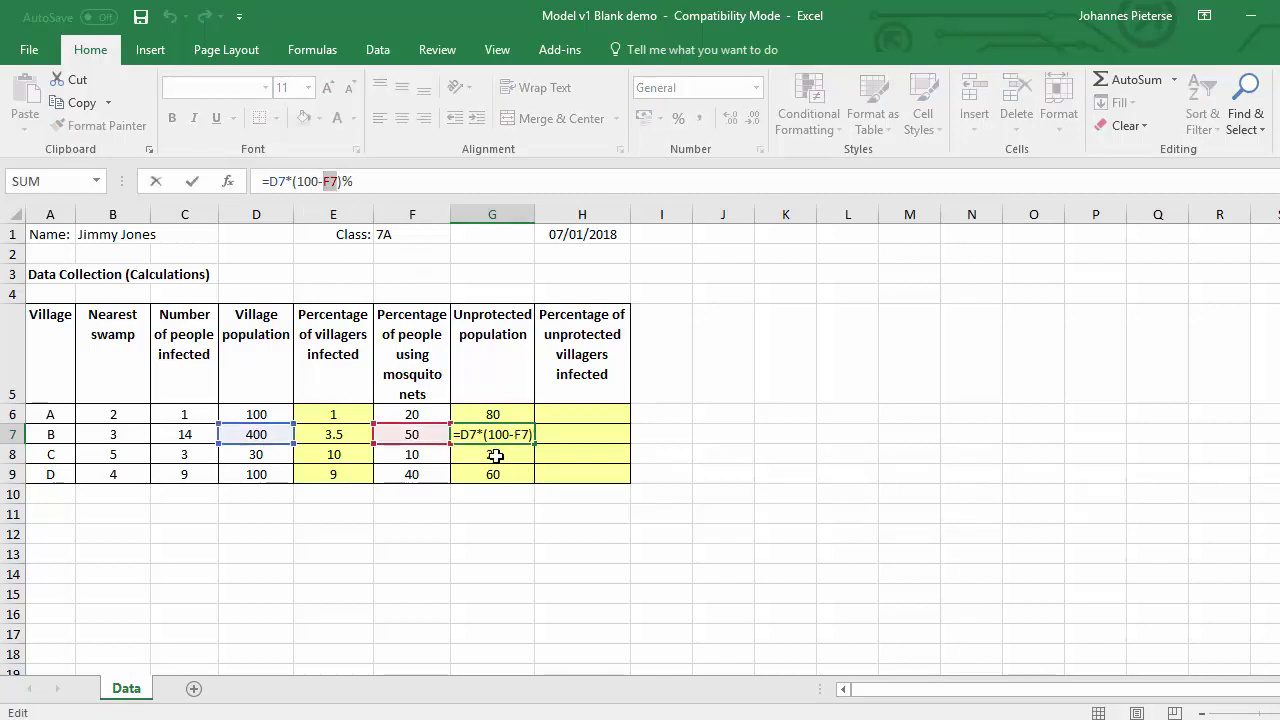
pyautogui.press('Escape')
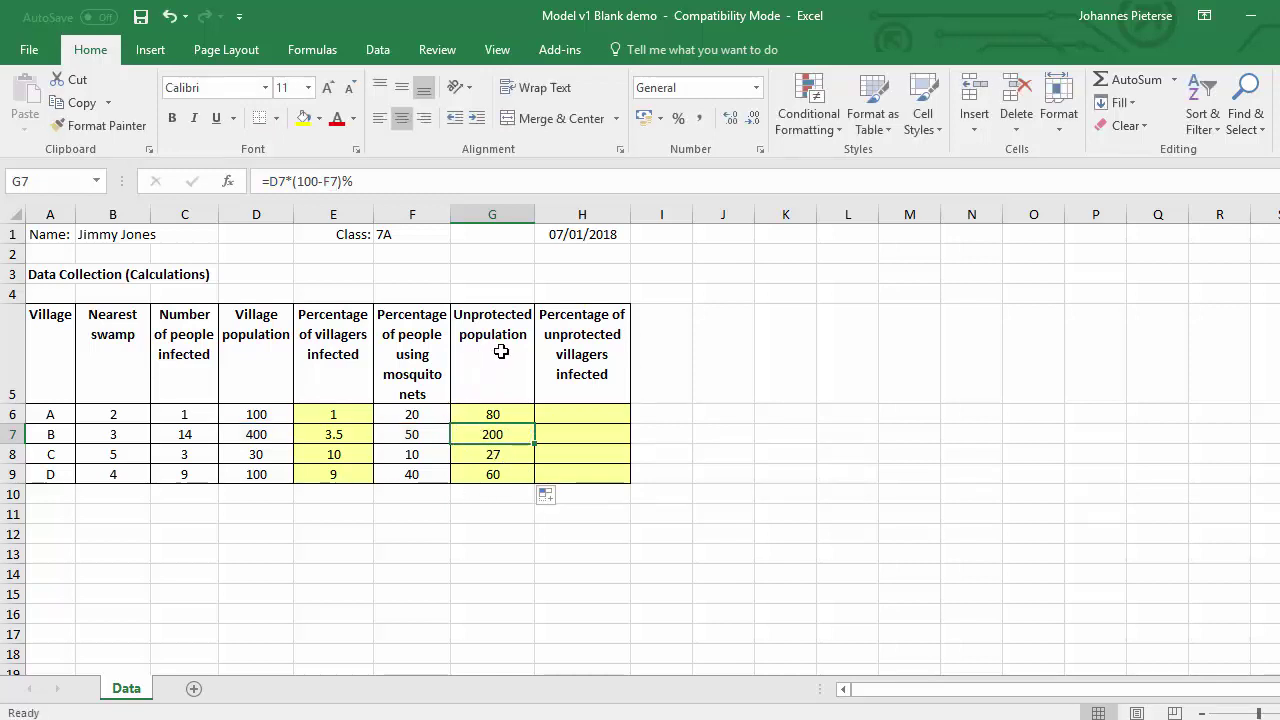
pyautogui.click(515, 412)
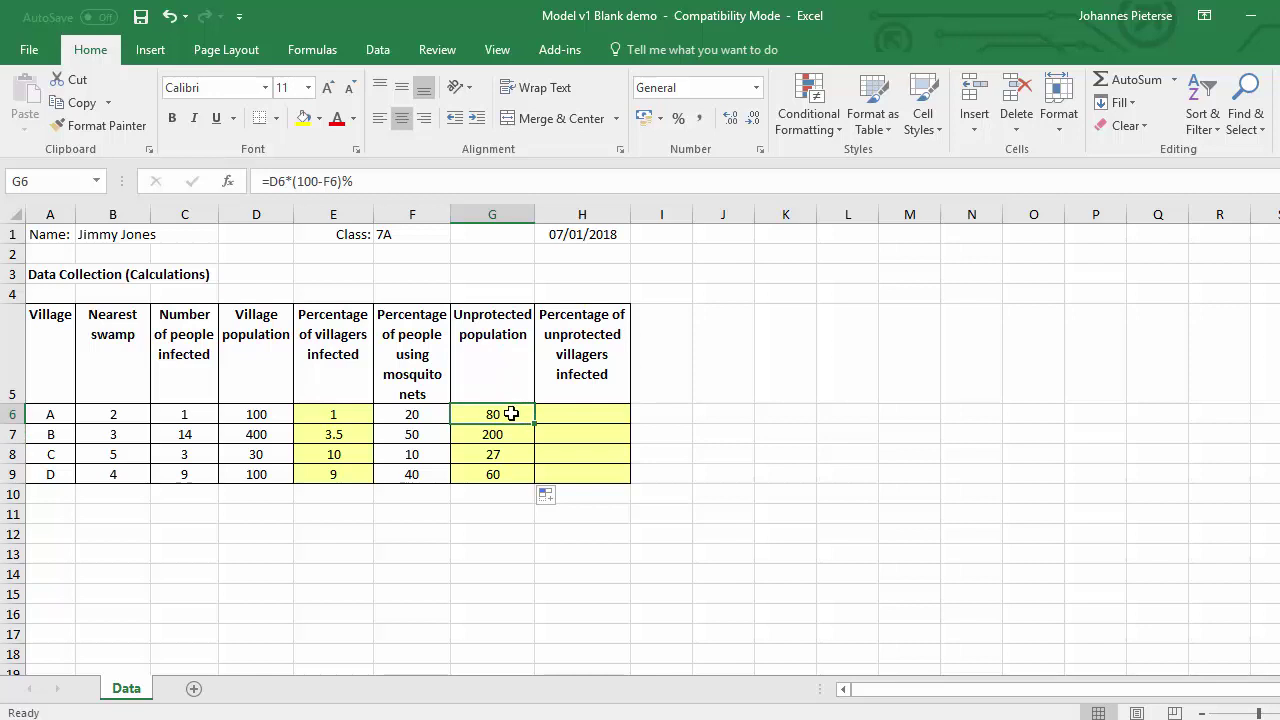
pyautogui.moveTo(340, 181); pyautogui.dragTo(293, 186)
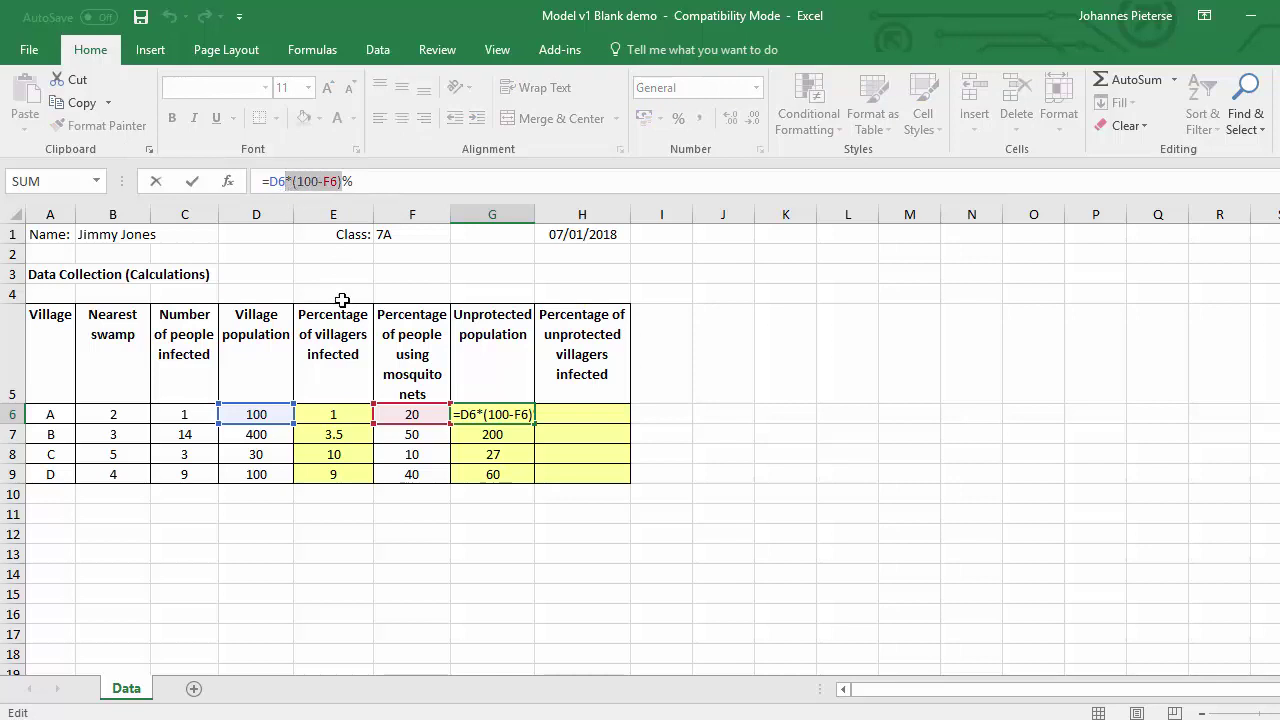
pyautogui.hotkey('ctrl', 'Return')
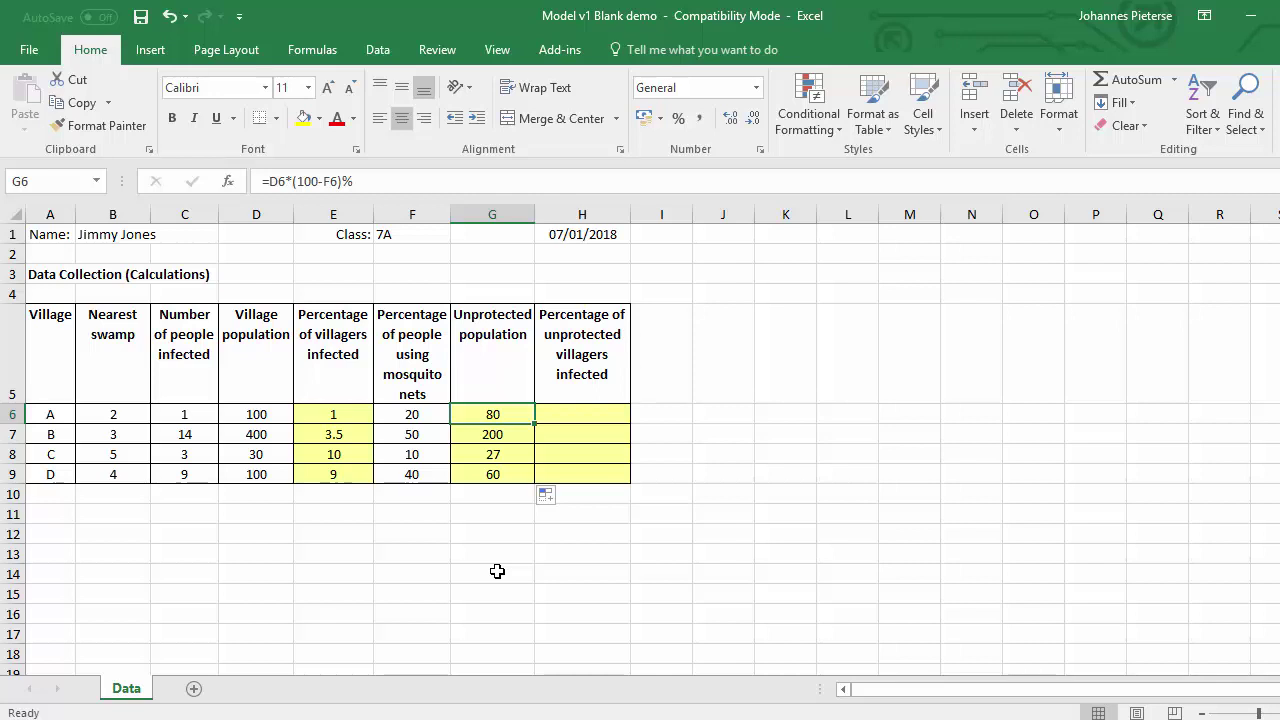
pyautogui.click(588, 416)
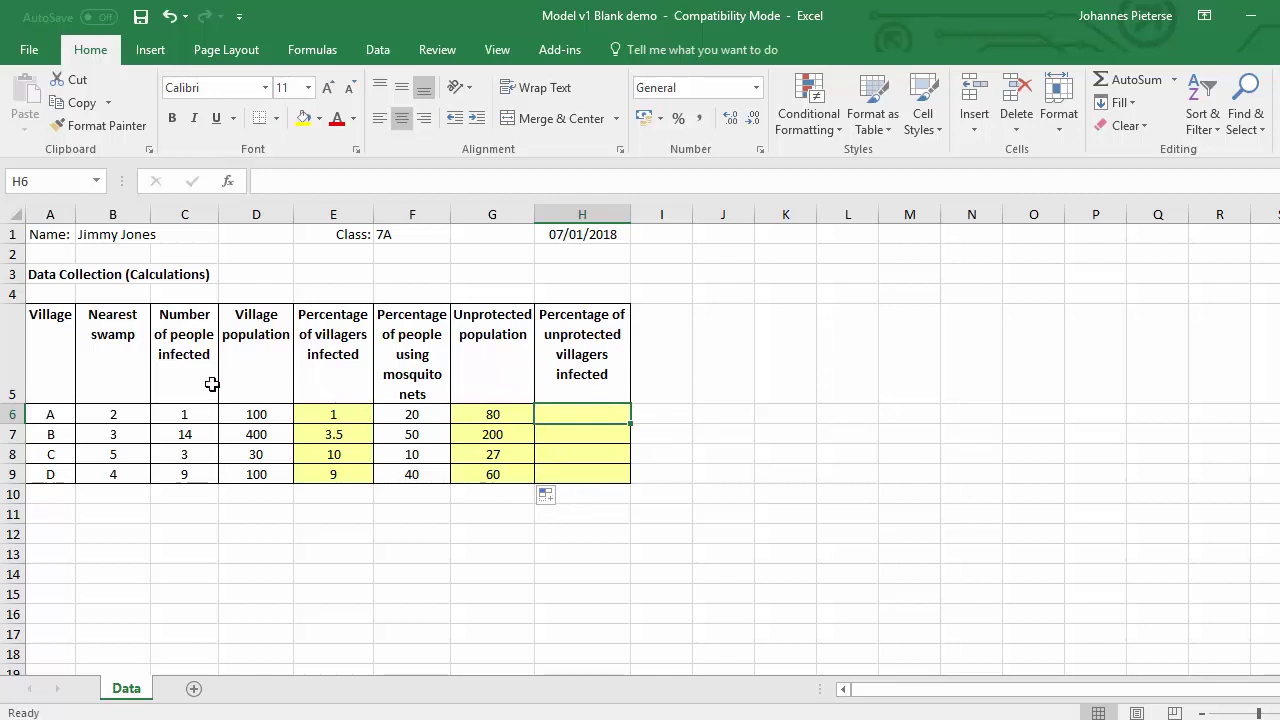
pyautogui.moveTo(186, 404); pyautogui.dragTo(186, 474)
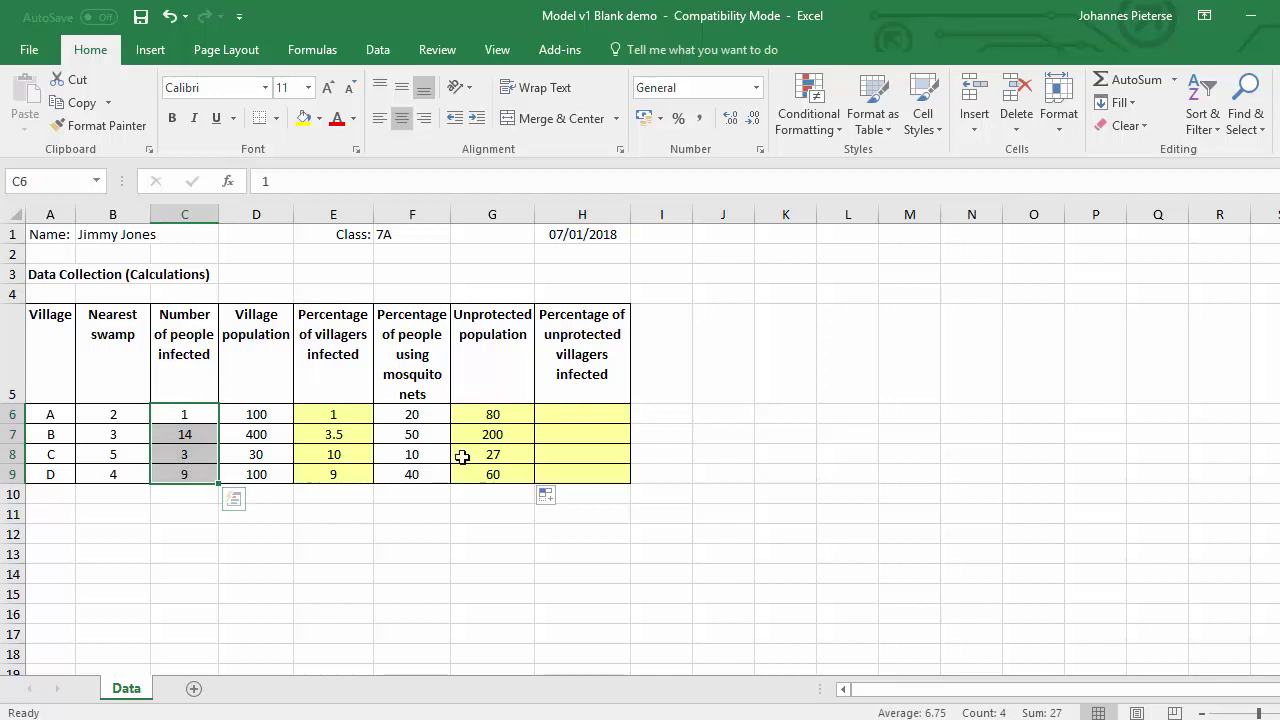
pyautogui.moveTo(497, 412); pyautogui.dragTo(500, 475)
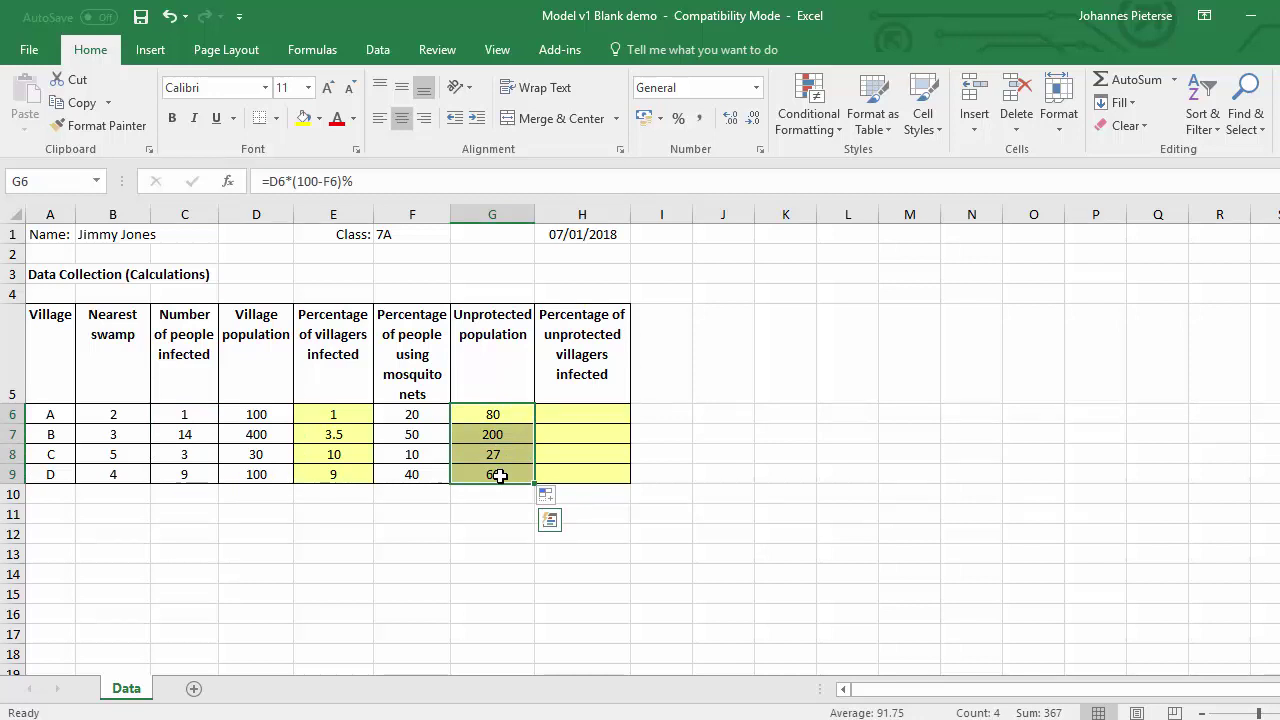
pyautogui.click(585, 411)
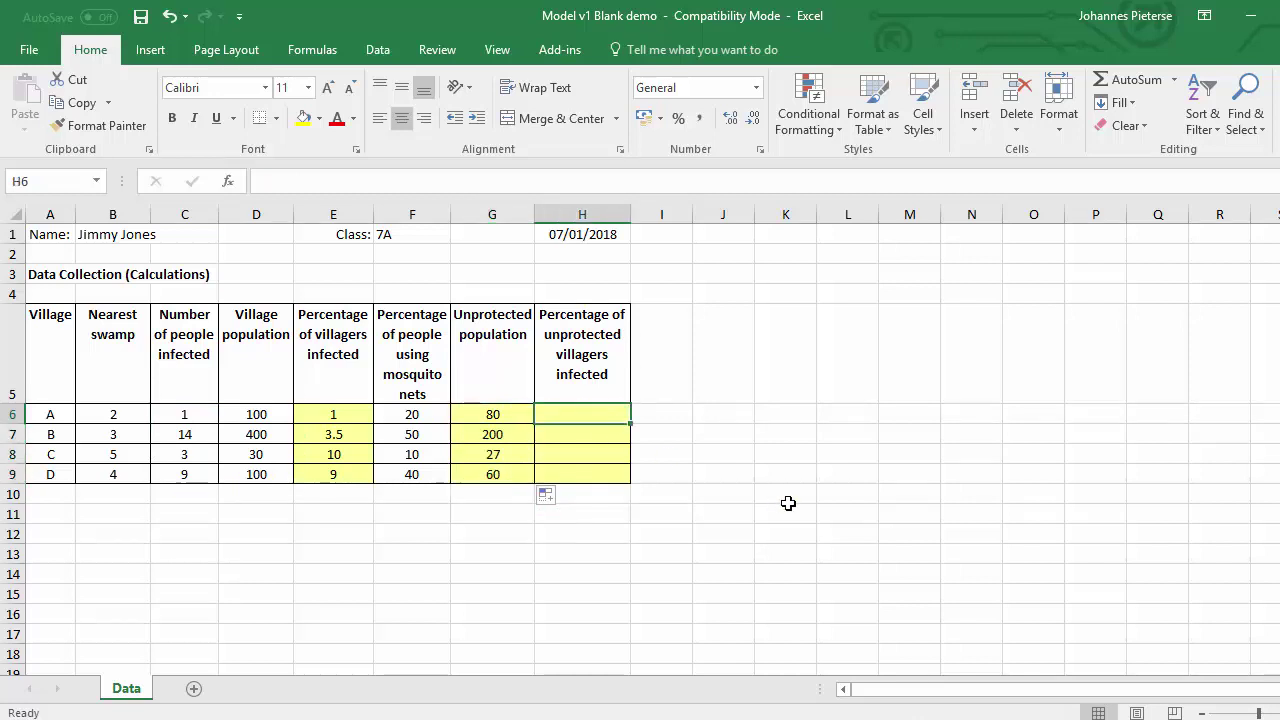
# Enter =C6/G6*100 in H6, giving 1.25 for village A
pyautogui.write('=')
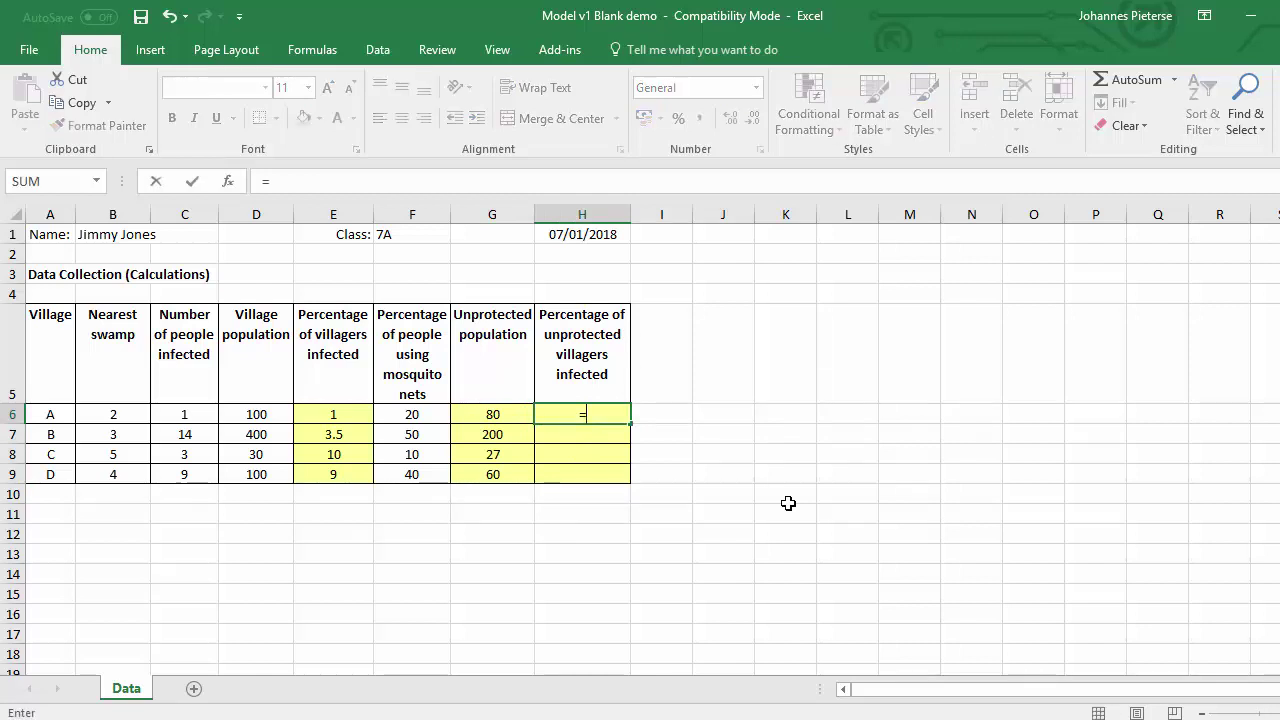
pyautogui.click(187, 410)
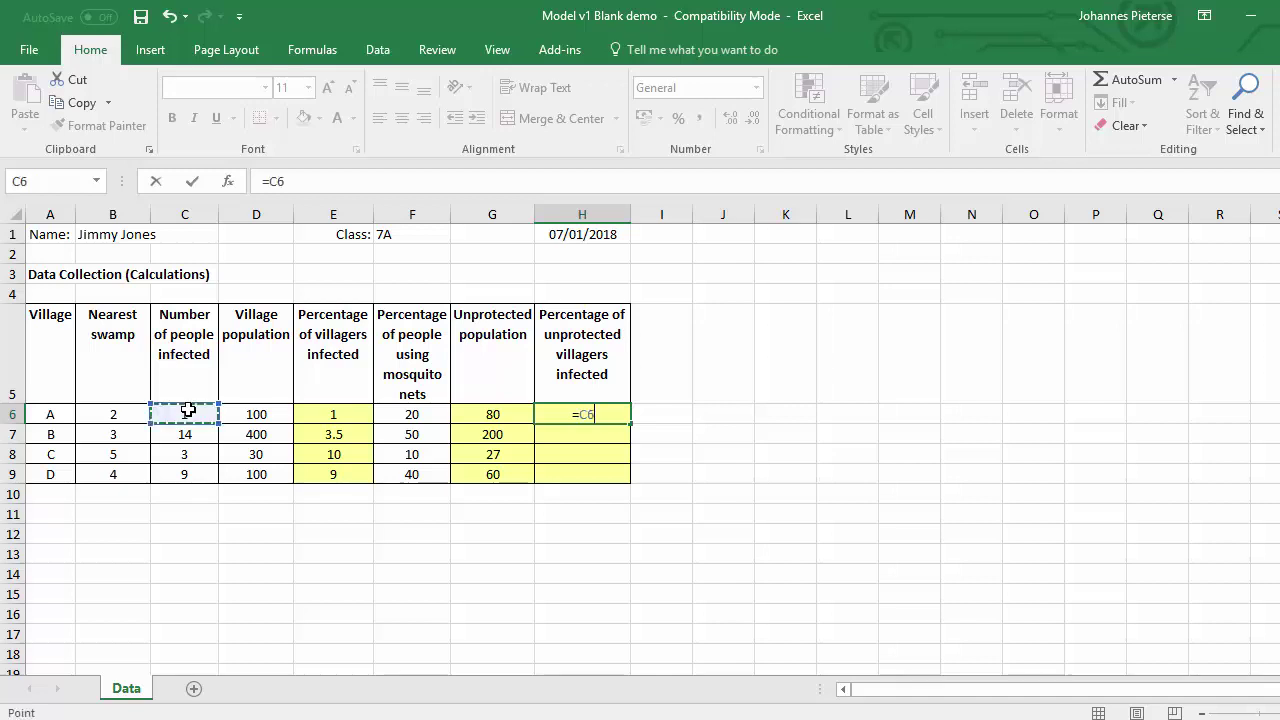
pyautogui.write('/')
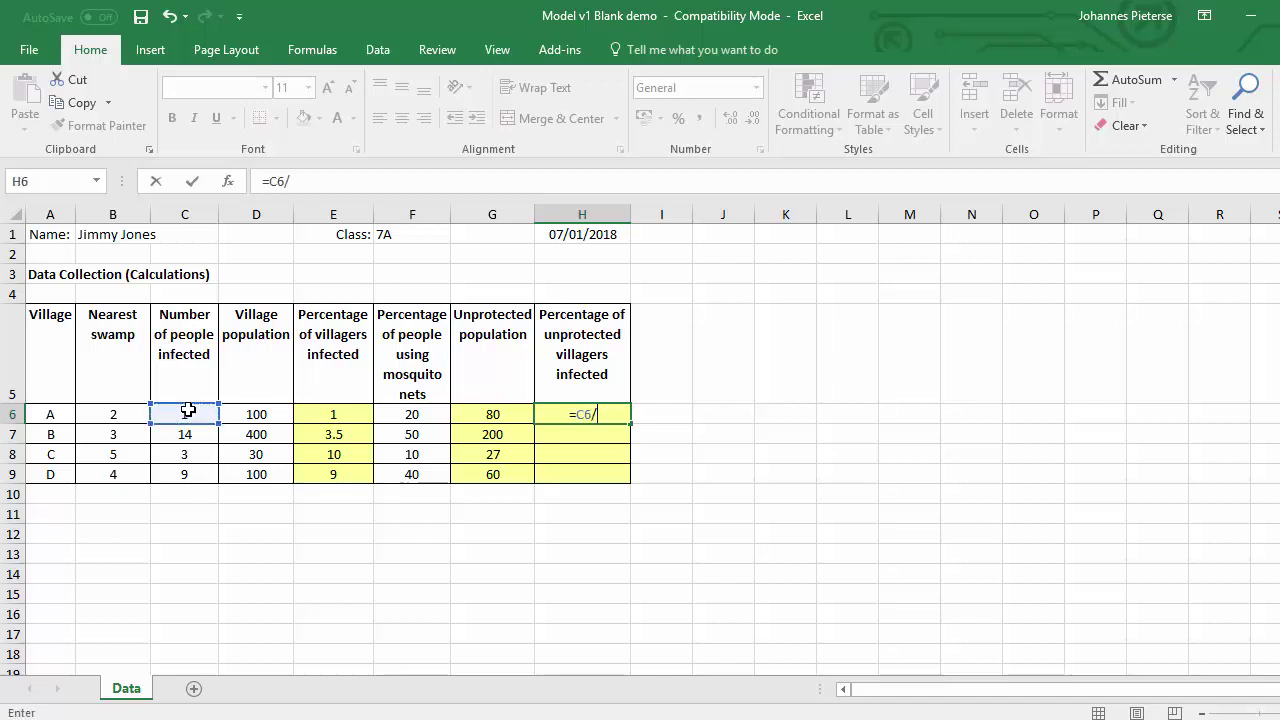
pyautogui.click(474, 413)
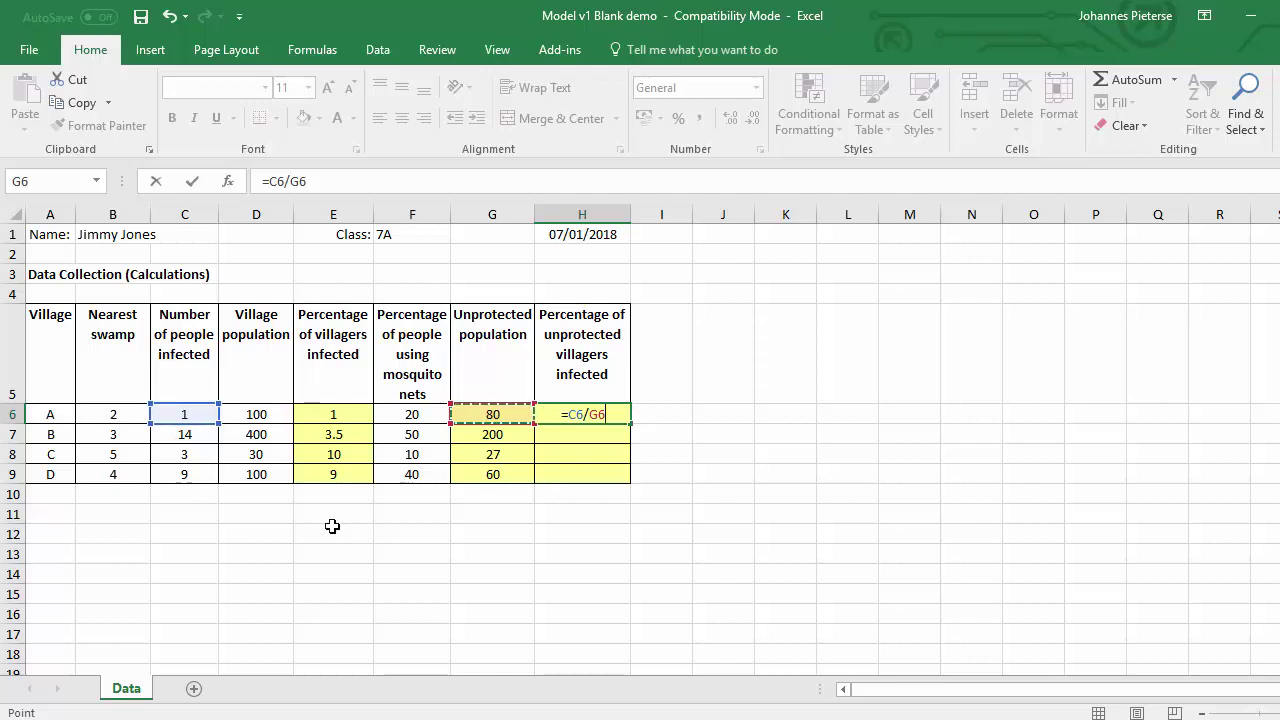
pyautogui.write('*100')
pyautogui.press('Return')
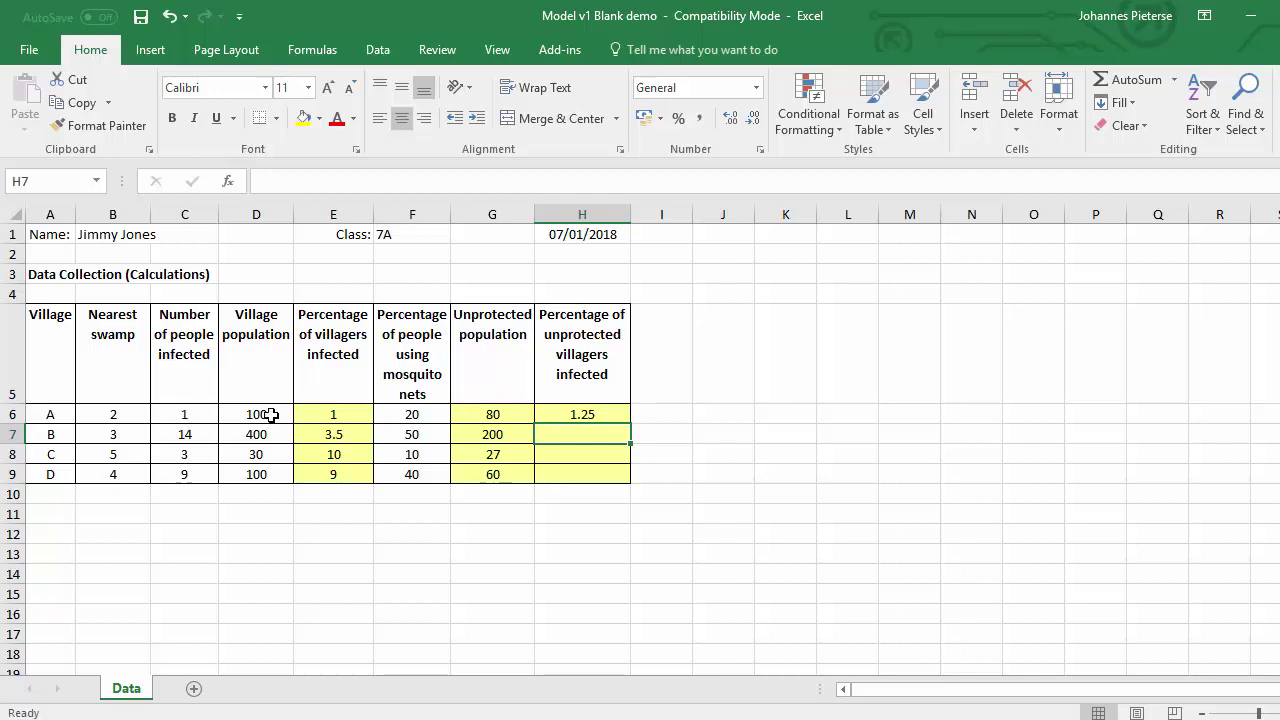
# Fill H6's formula down to H9, giving 7, 11.11111111 and 15, and compare it with E7's
pyautogui.click(608, 418)
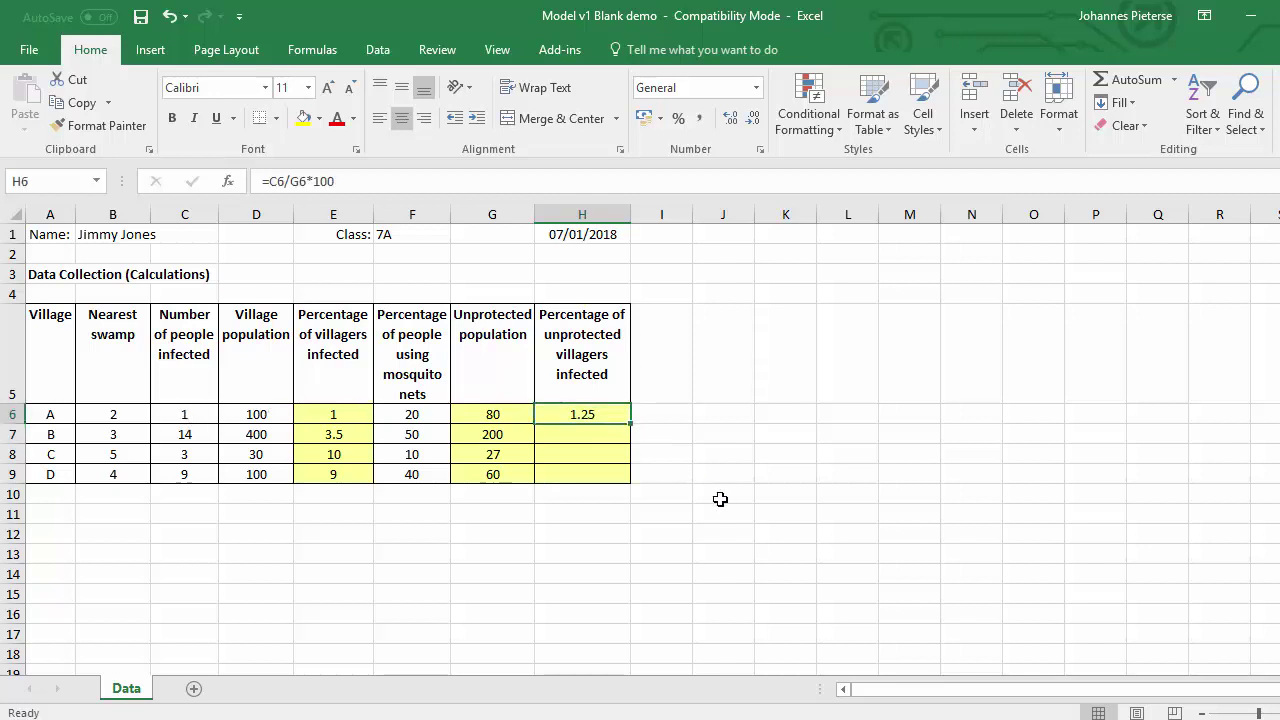
pyautogui.moveTo(631, 426); pyautogui.dragTo(637, 482)
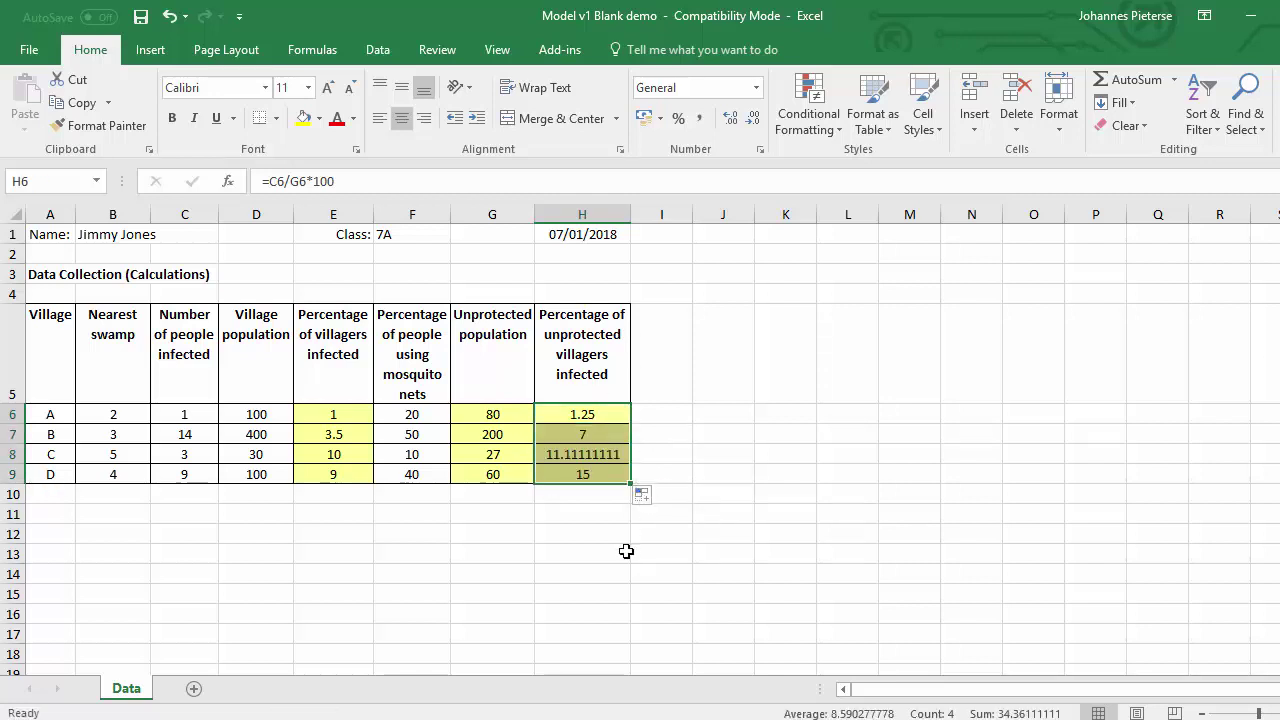
pyautogui.click(598, 458)
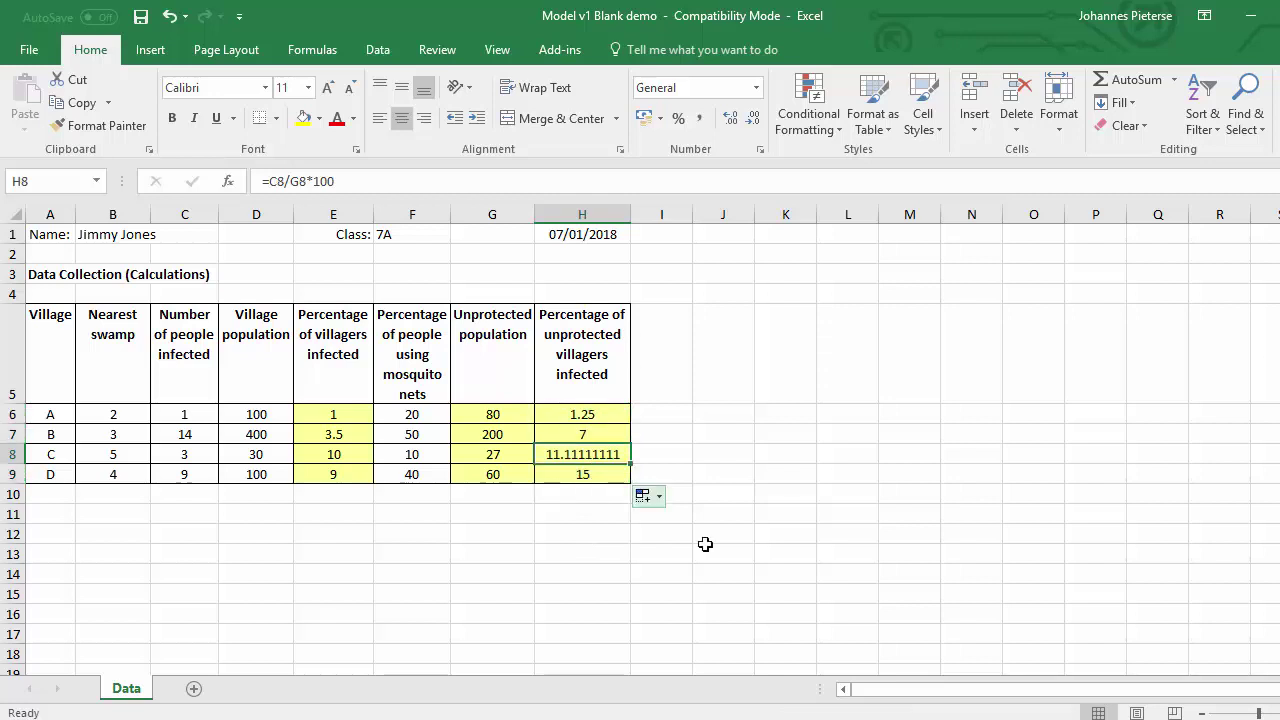
pyautogui.click(607, 420)
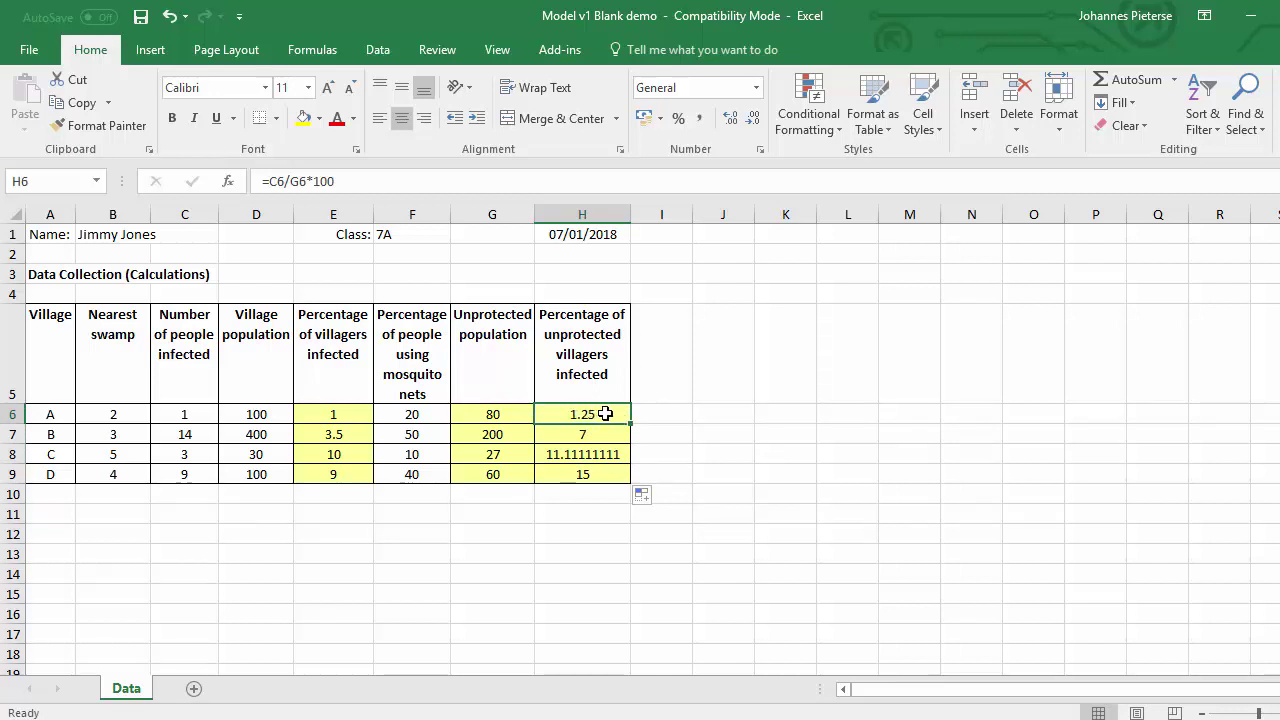
pyautogui.click(352, 432)
pyautogui.click(580, 414)
# Reduce H6 to one decimal place so it displays 1.3
pyautogui.click(755, 122)
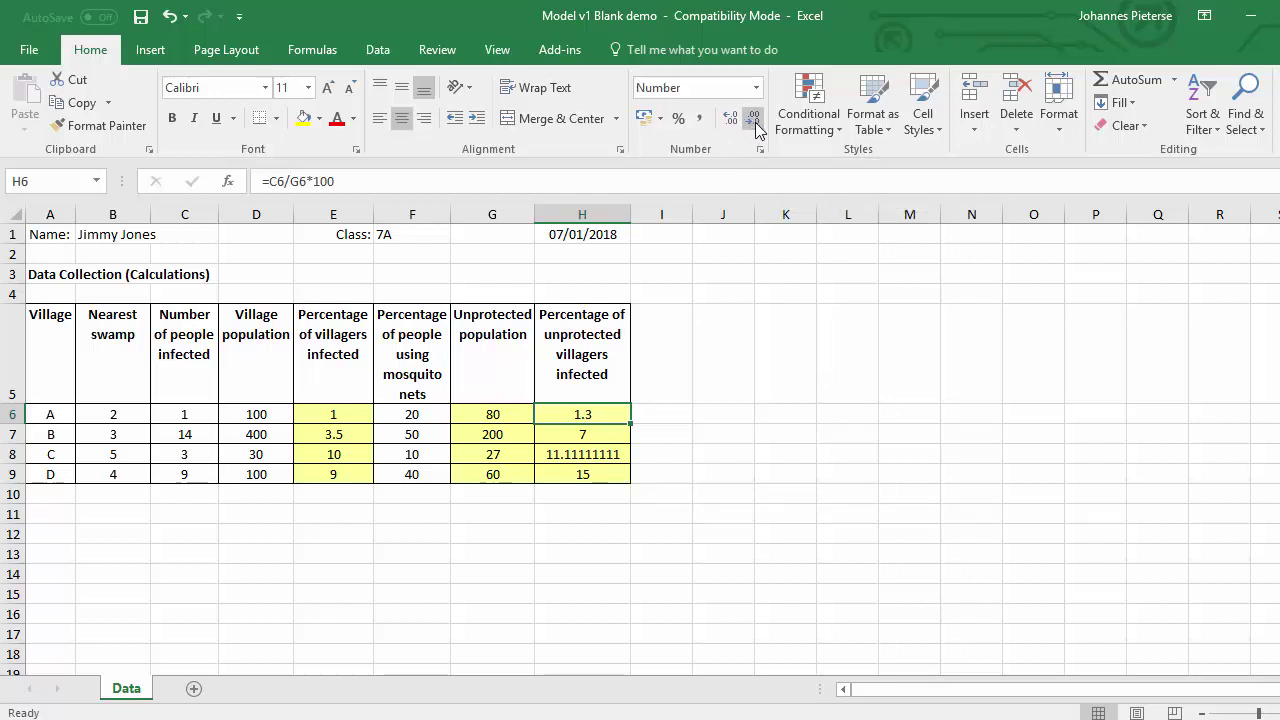
pyautogui.click(734, 120)
pyautogui.click(734, 120)
pyautogui.click(734, 120)
pyautogui.click(734, 120)
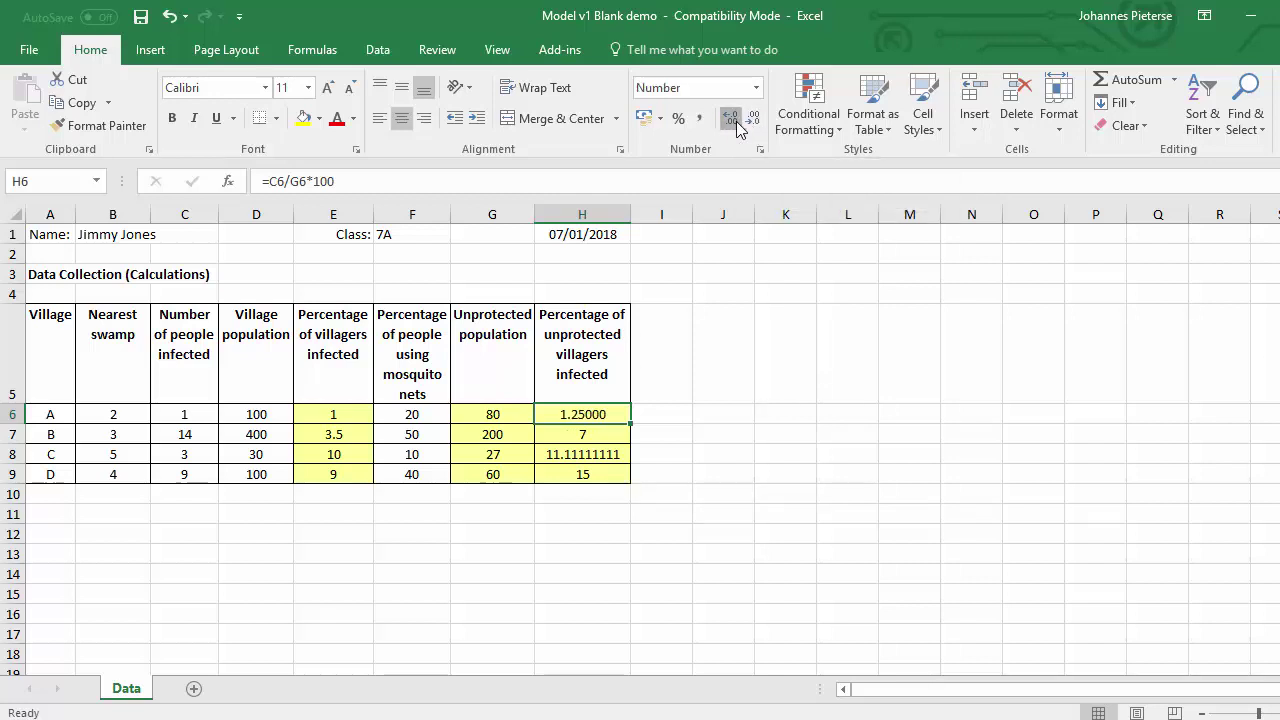
pyautogui.click(755, 122)
pyautogui.click(755, 122)
pyautogui.click(755, 122)
pyautogui.click(755, 122)
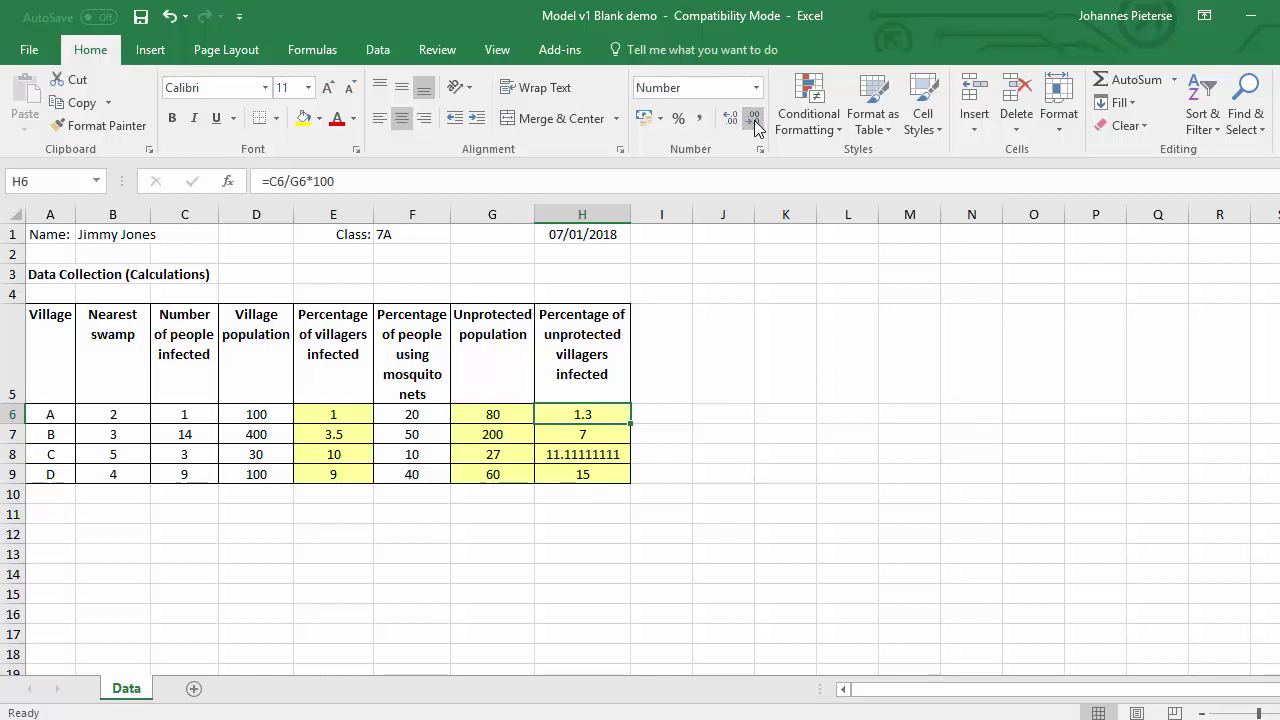
# Trim H8 to one decimal place so it displays 11.1
pyautogui.click(601, 454)
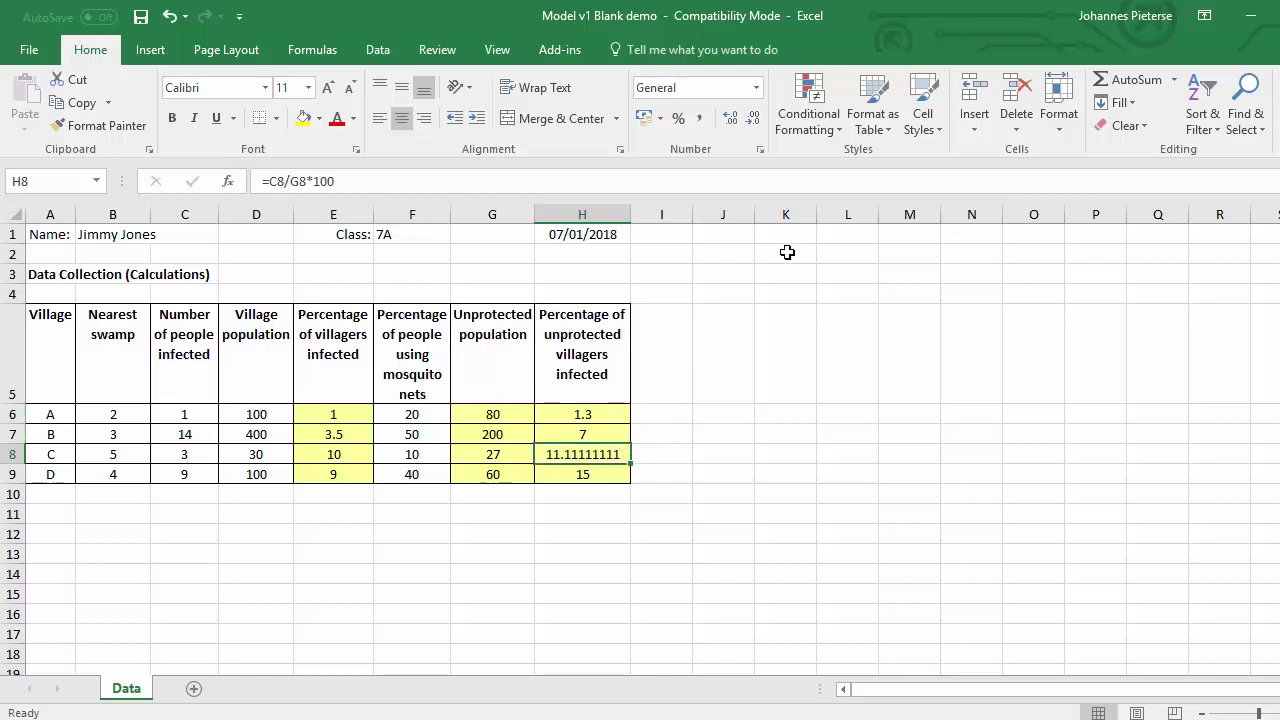
pyautogui.click(755, 122)
pyautogui.click(755, 122)
pyautogui.click(755, 122)
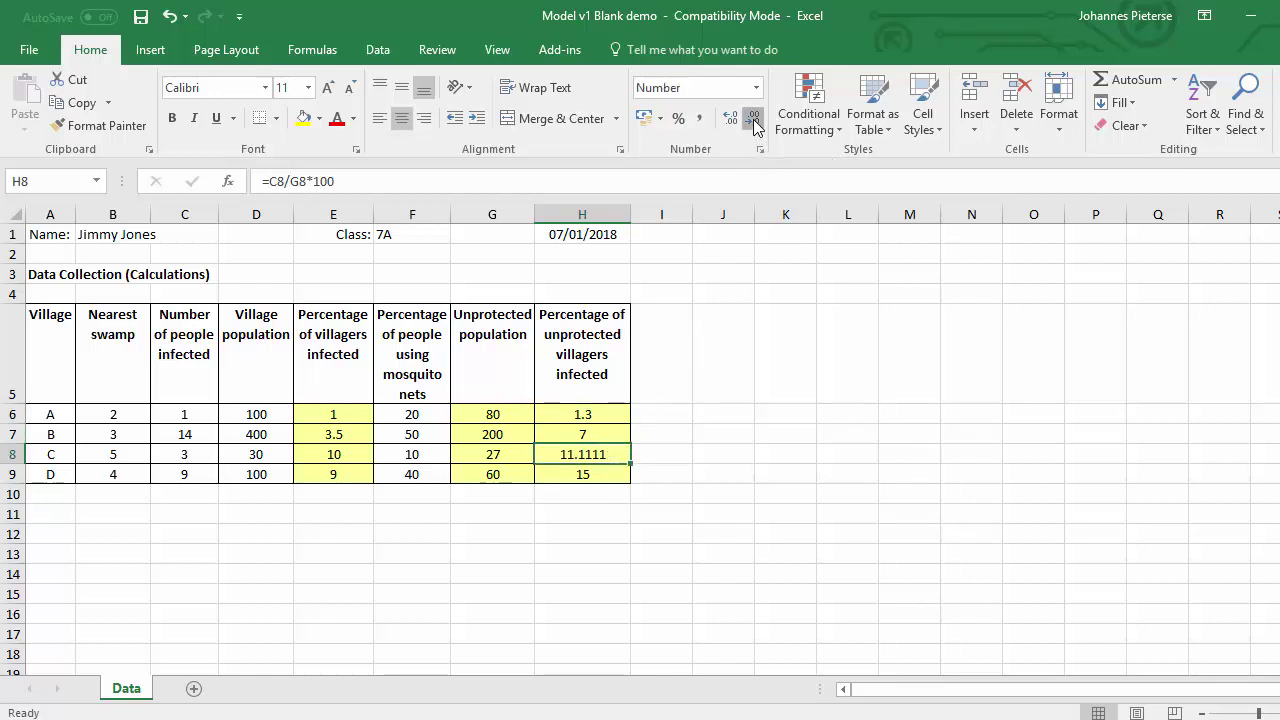
pyautogui.click(755, 122)
pyautogui.click(755, 122)
pyautogui.click(755, 122)
pyautogui.click(755, 122)
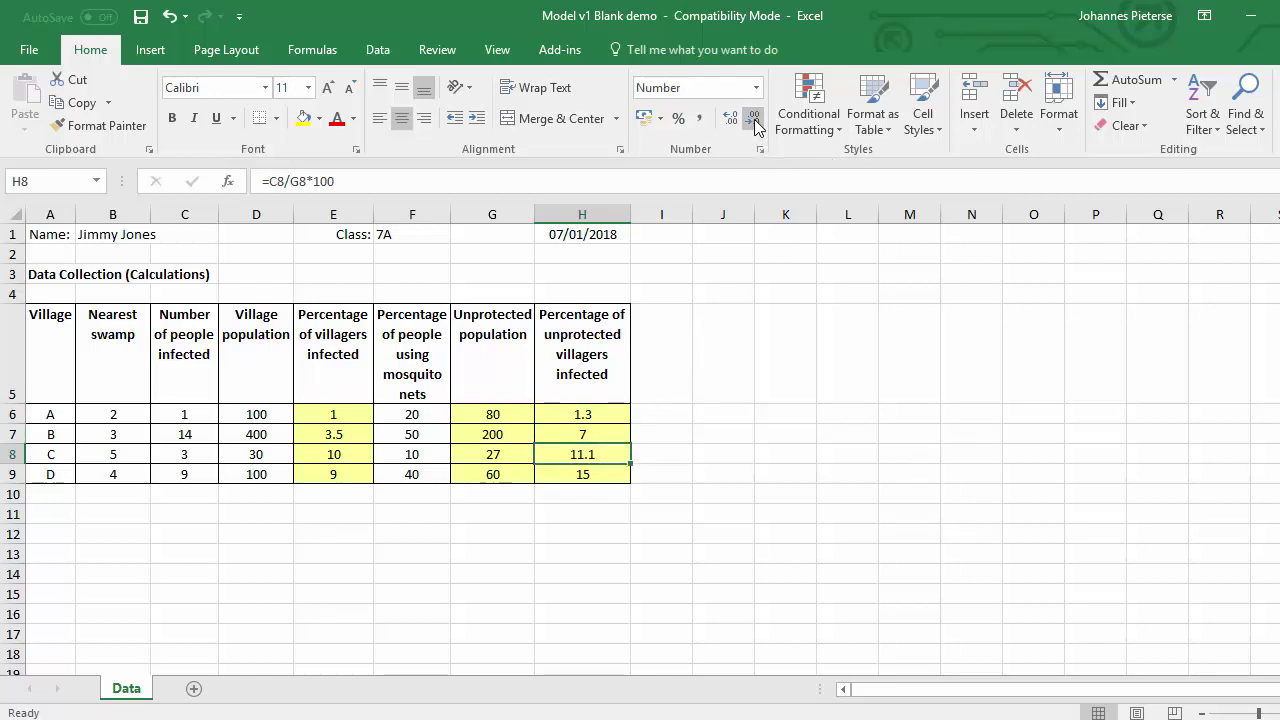
pyautogui.click(741, 493)
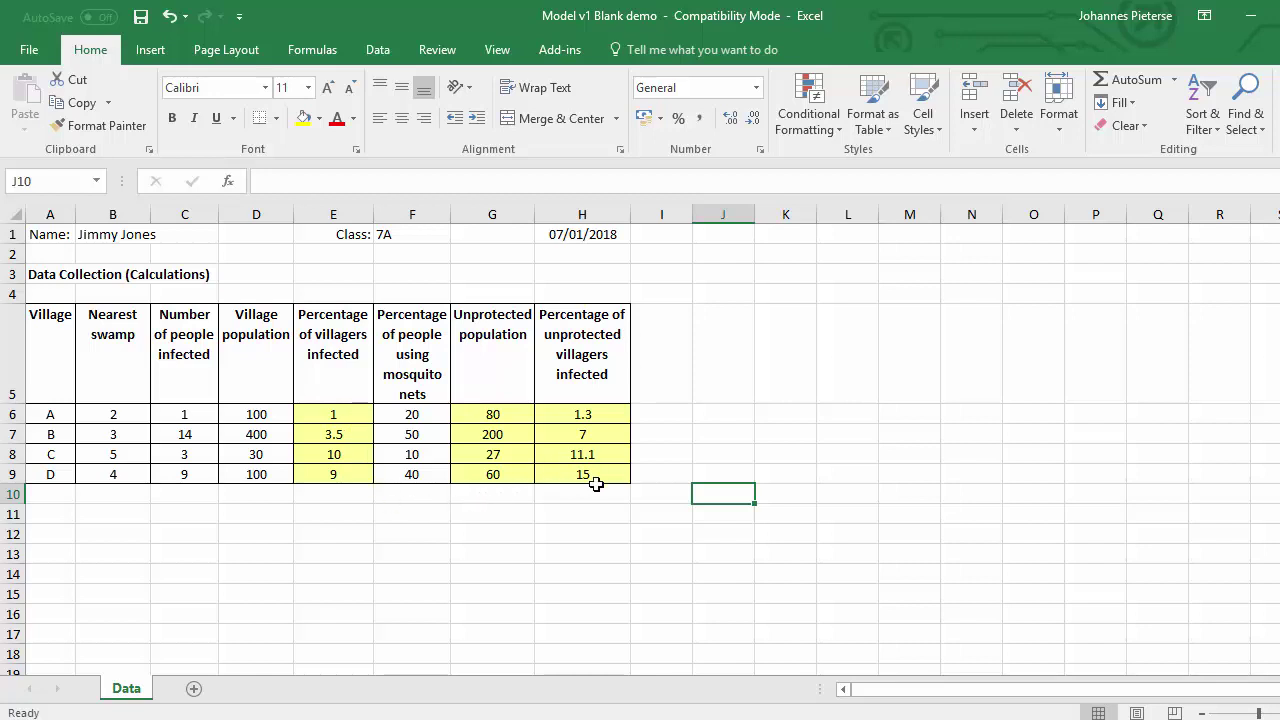
# Review the formulas in E6, G6 and H6
pyautogui.click(352, 413)
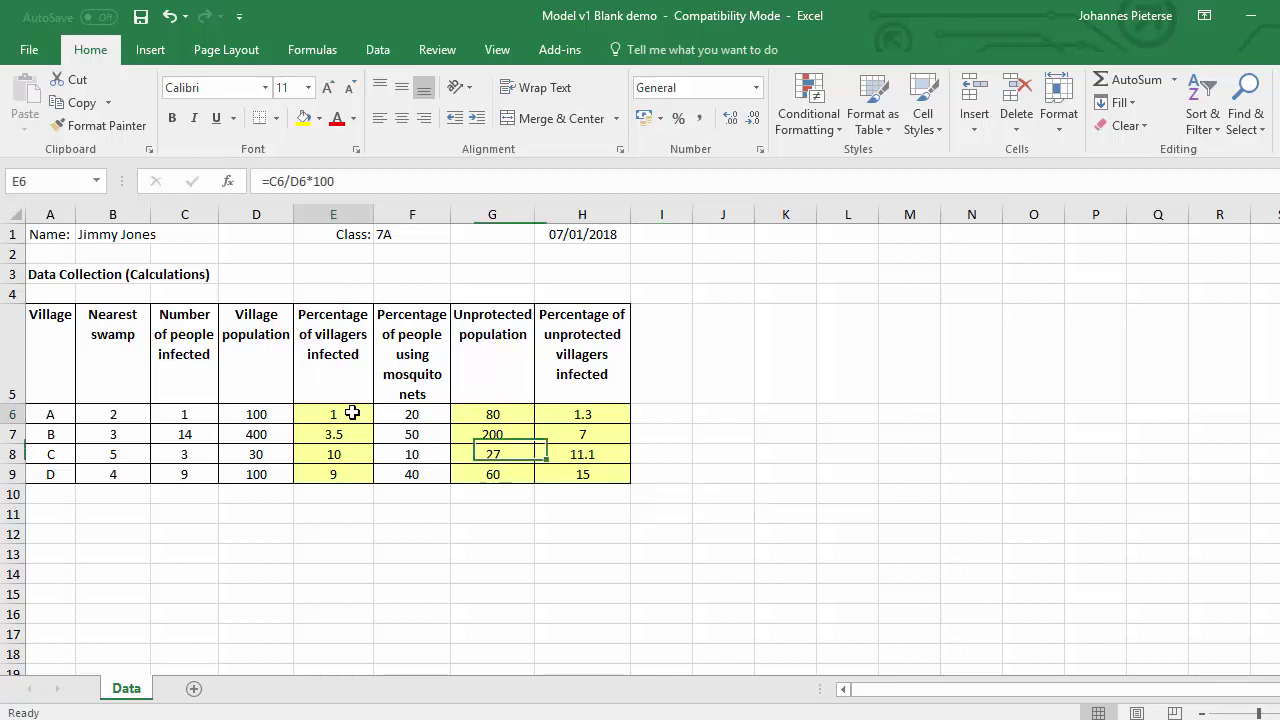
pyautogui.click(518, 414)
pyautogui.click(606, 408)
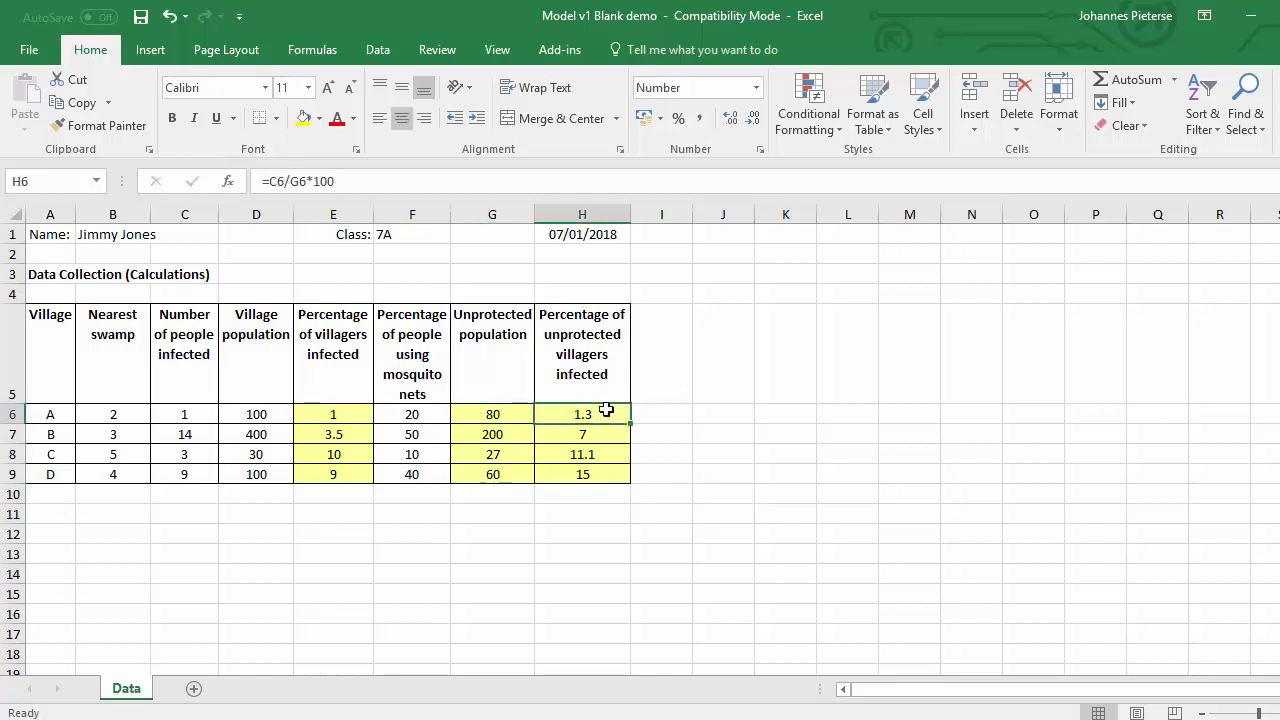